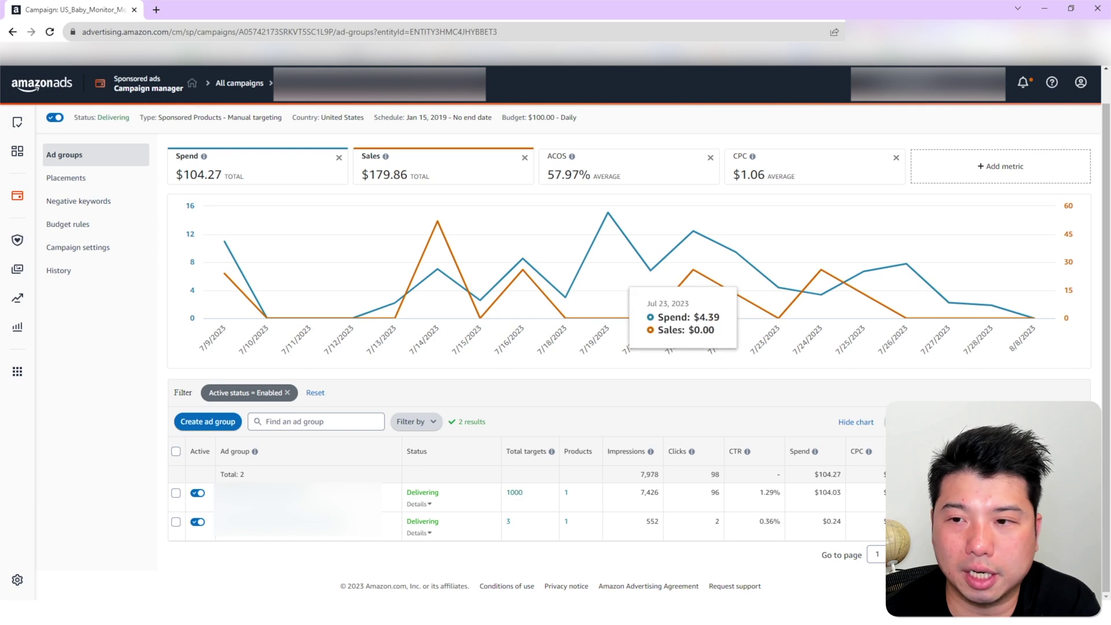
# Set the campaign's ad group date range to Year to date
pyautogui.click(955, 422)
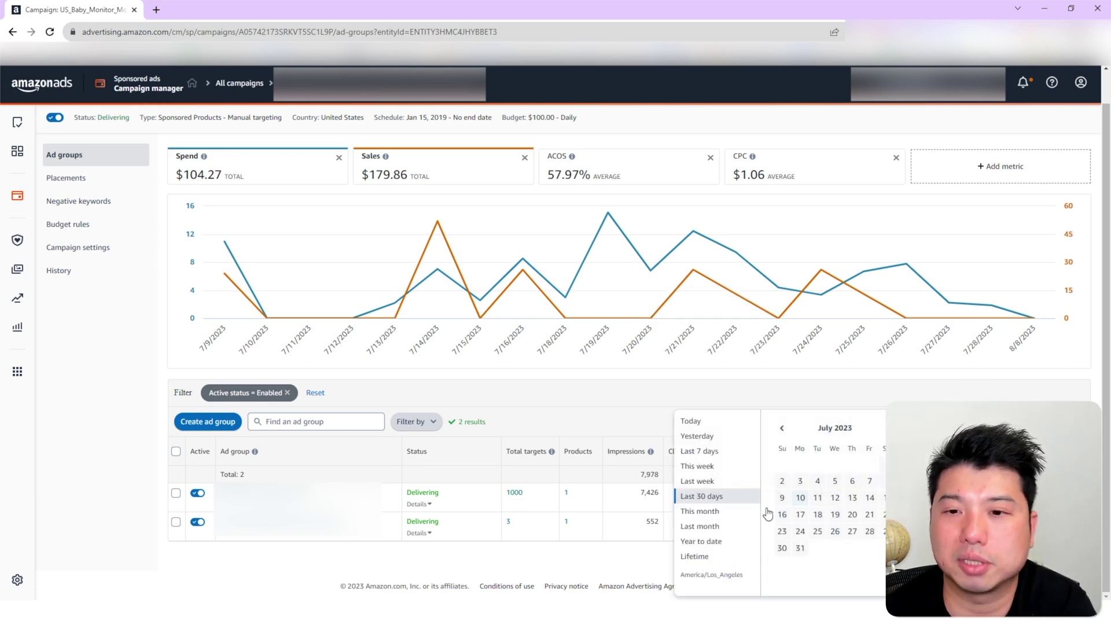
pyautogui.click(718, 541)
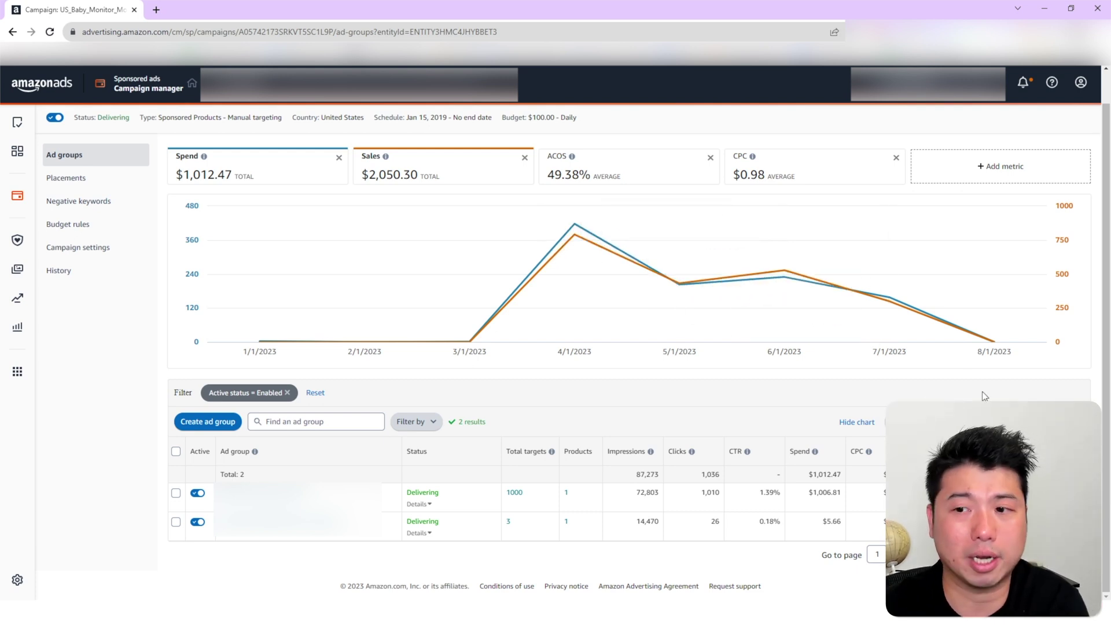
pyautogui.click(922, 421)
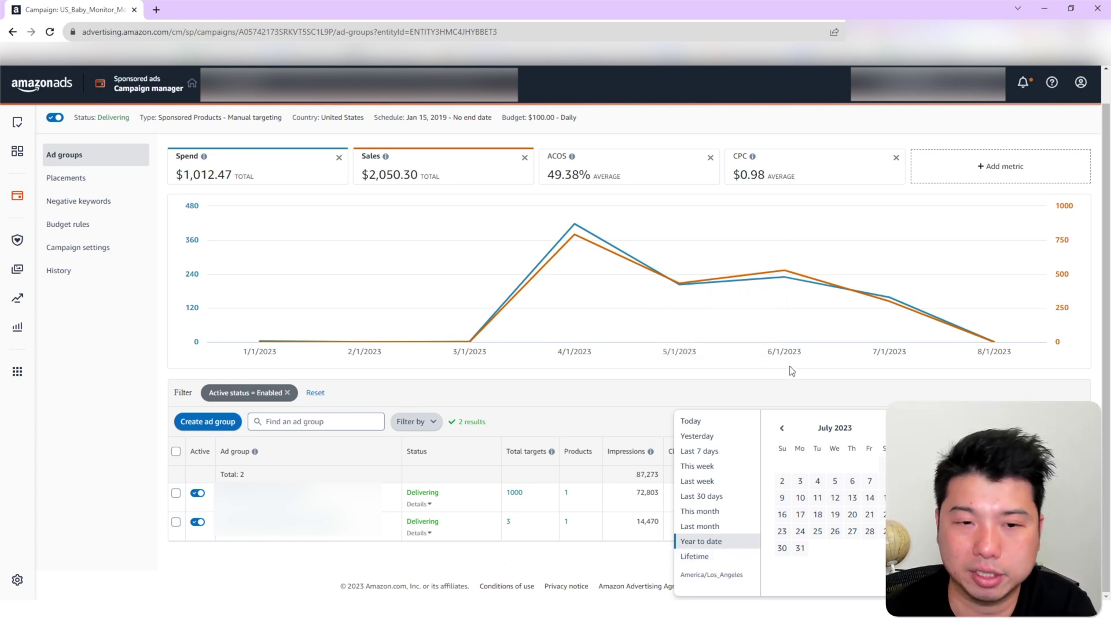
pyautogui.click(756, 376)
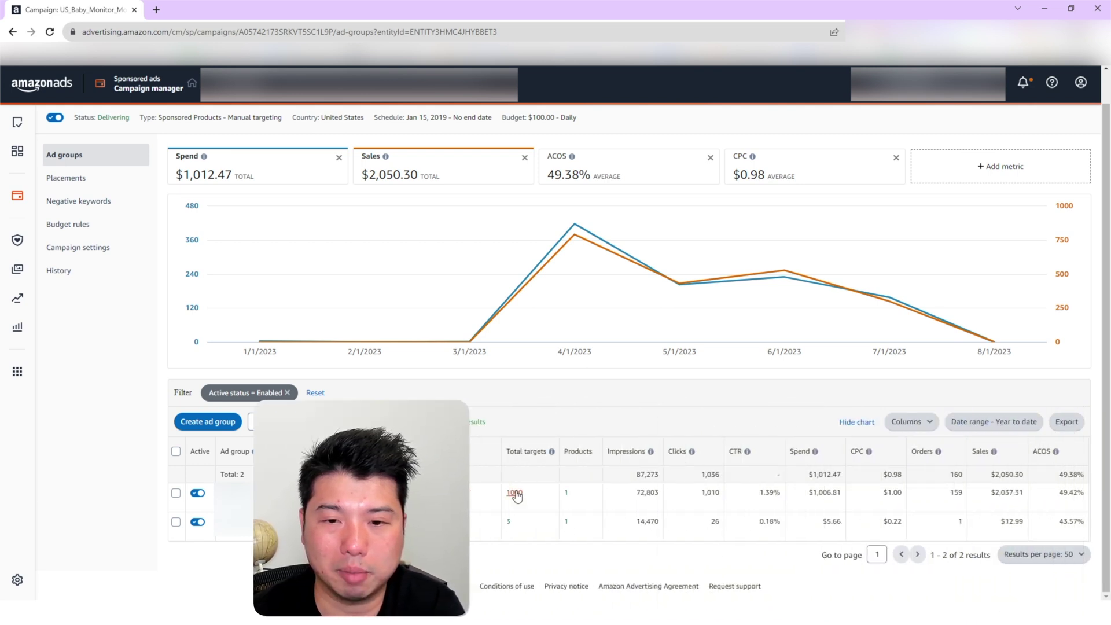
# Open the keyword targets of the first ad group and remove the existing ACOS filter
pyautogui.moveTo(958, 495); pyautogui.dragTo(949, 495)
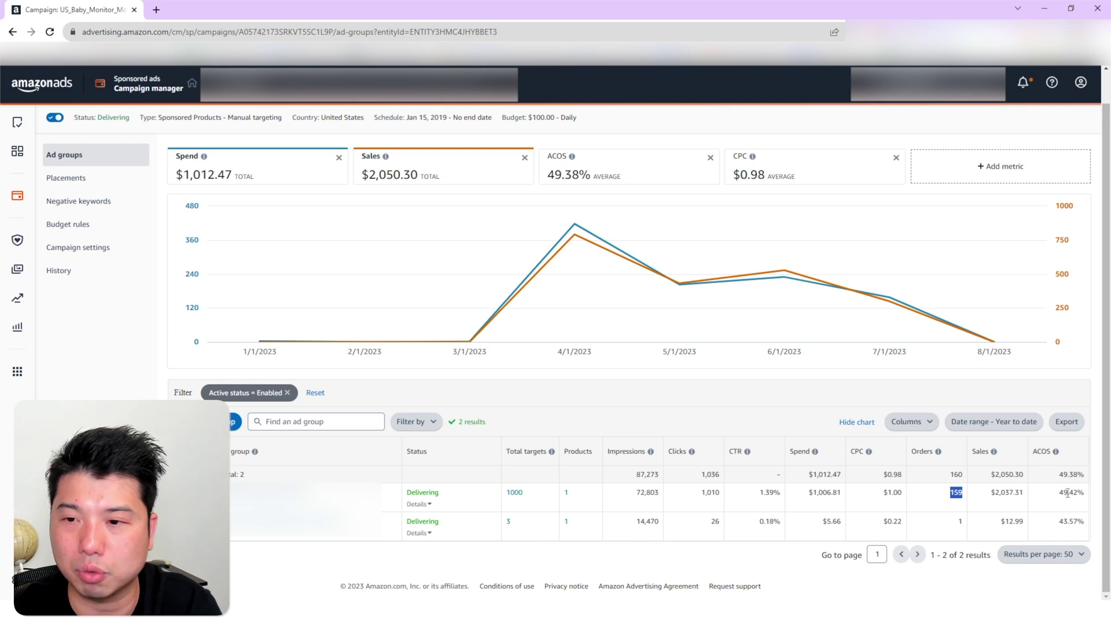
pyautogui.click(514, 496)
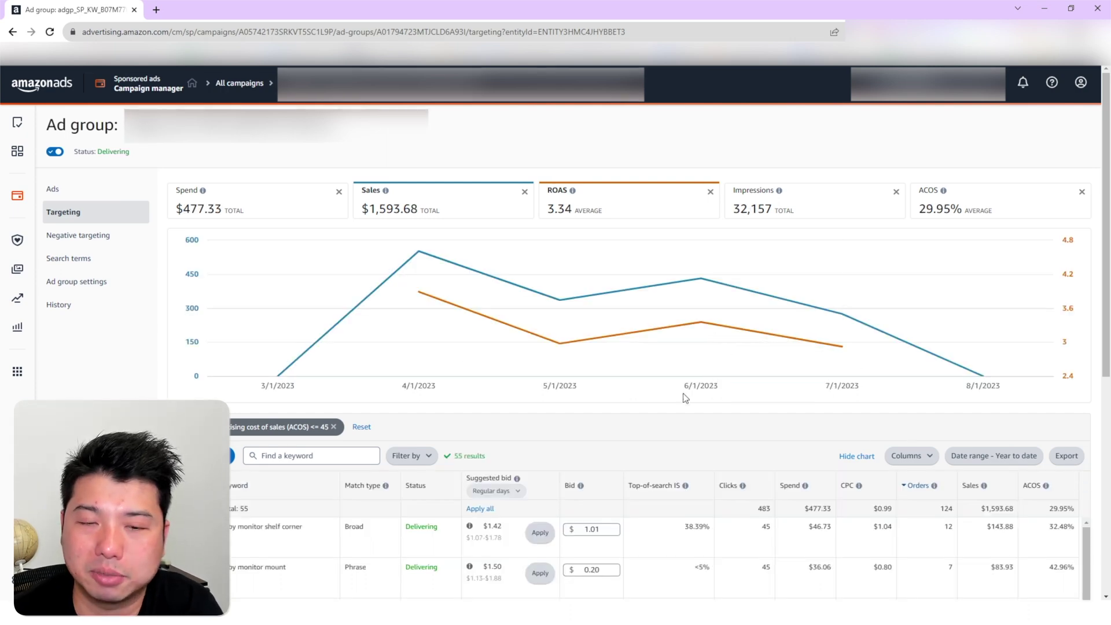
pyautogui.scroll(-2, 811, 416)
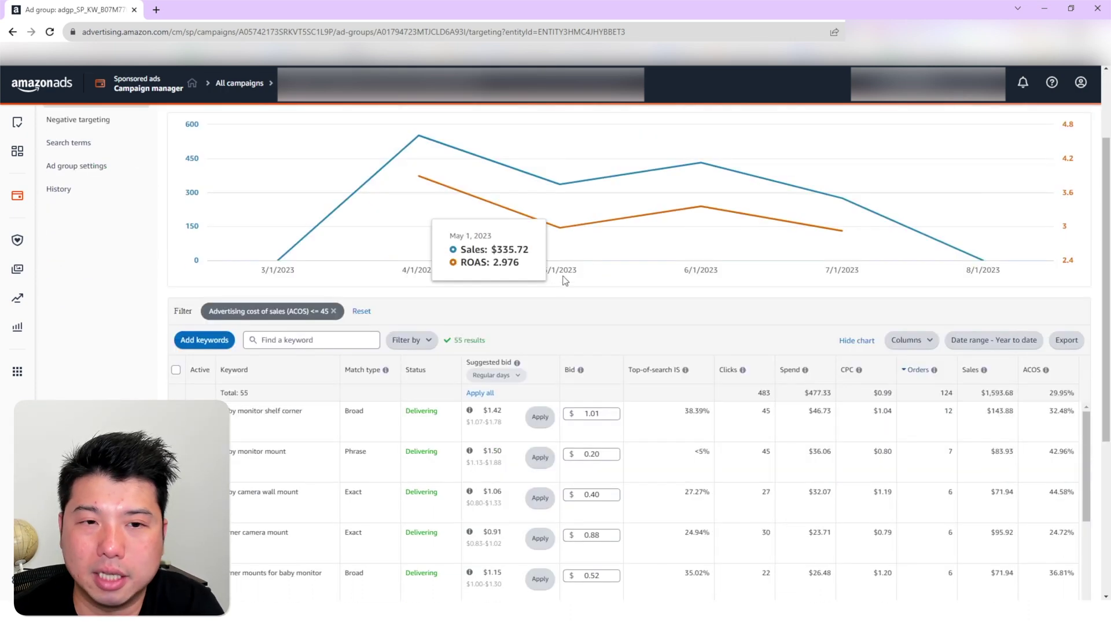
pyautogui.click(335, 312)
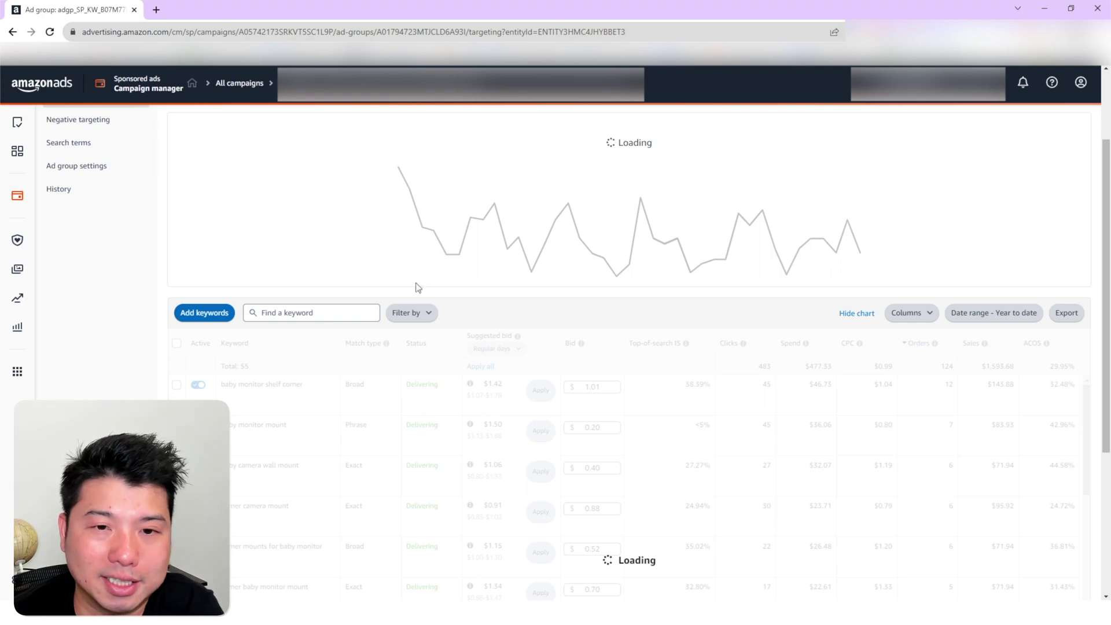
# Filter the keywords to those with Orders greater than 1
pyautogui.click(427, 314)
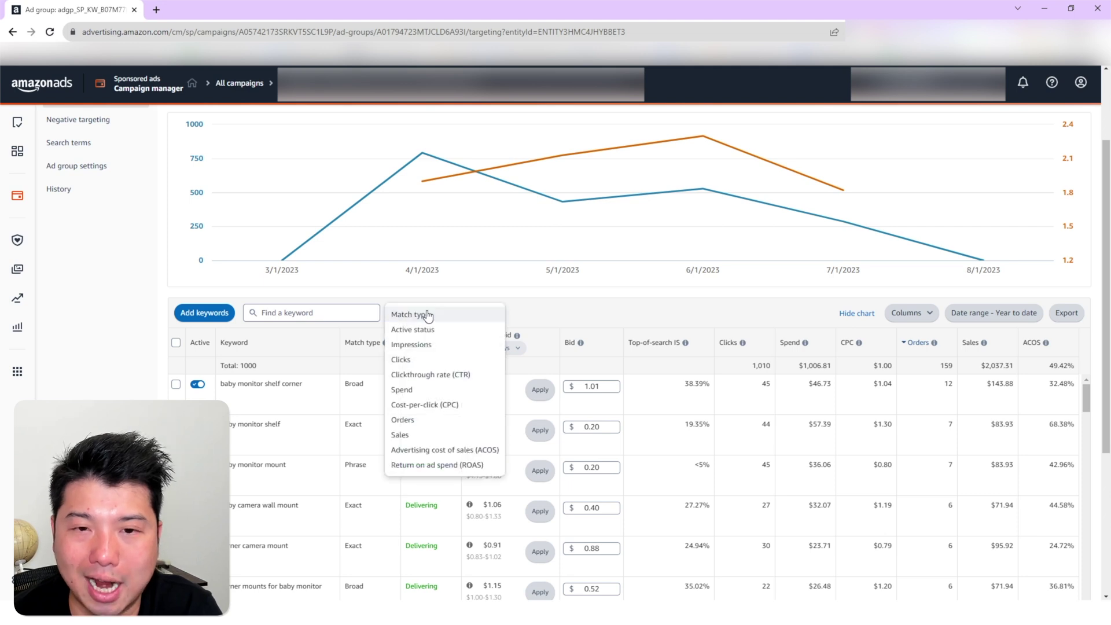
pyautogui.click(409, 421)
pyautogui.click(358, 311)
pyautogui.write('1')
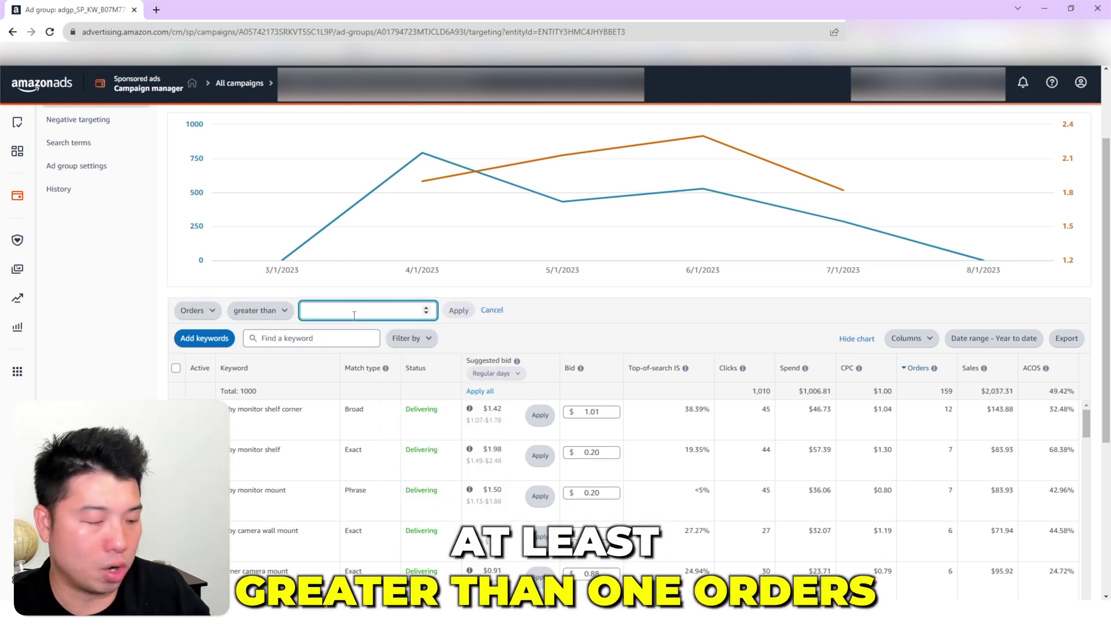
pyautogui.click(457, 310)
# Add a second filter for Advertising cost of sales (ACOS) less than or equal to 45%
pyautogui.click(422, 339)
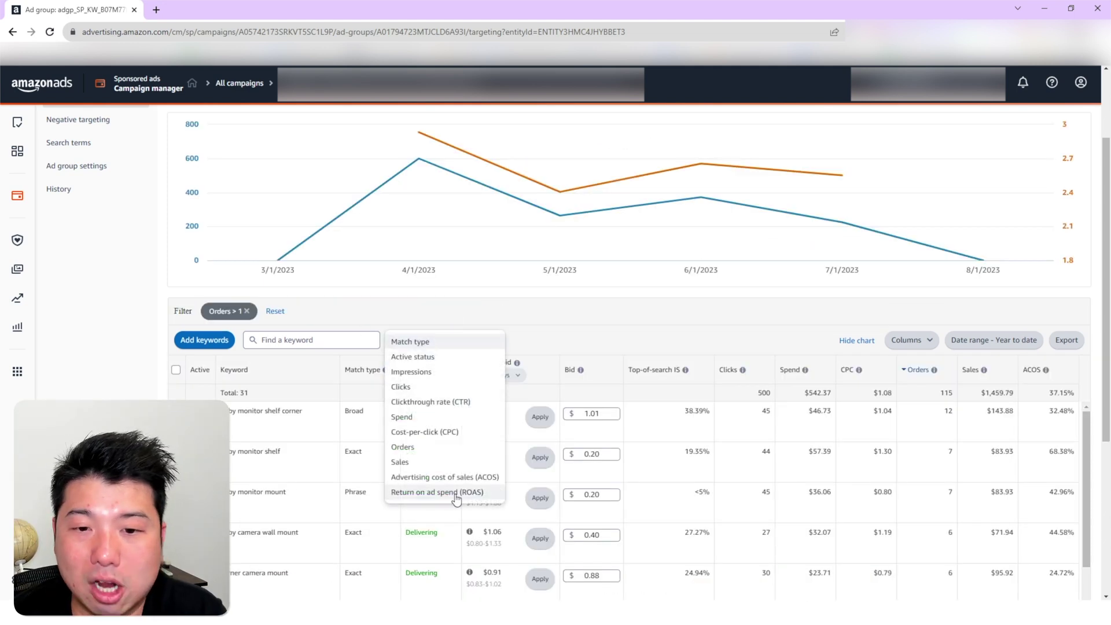
pyautogui.click(454, 477)
pyautogui.click(446, 313)
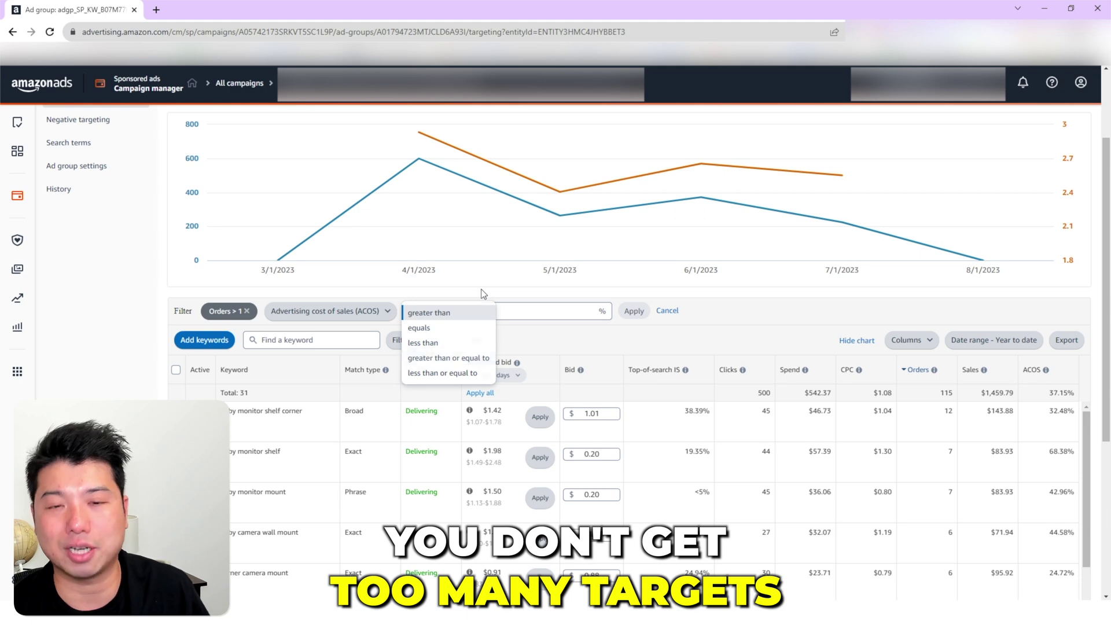
pyautogui.click(461, 313)
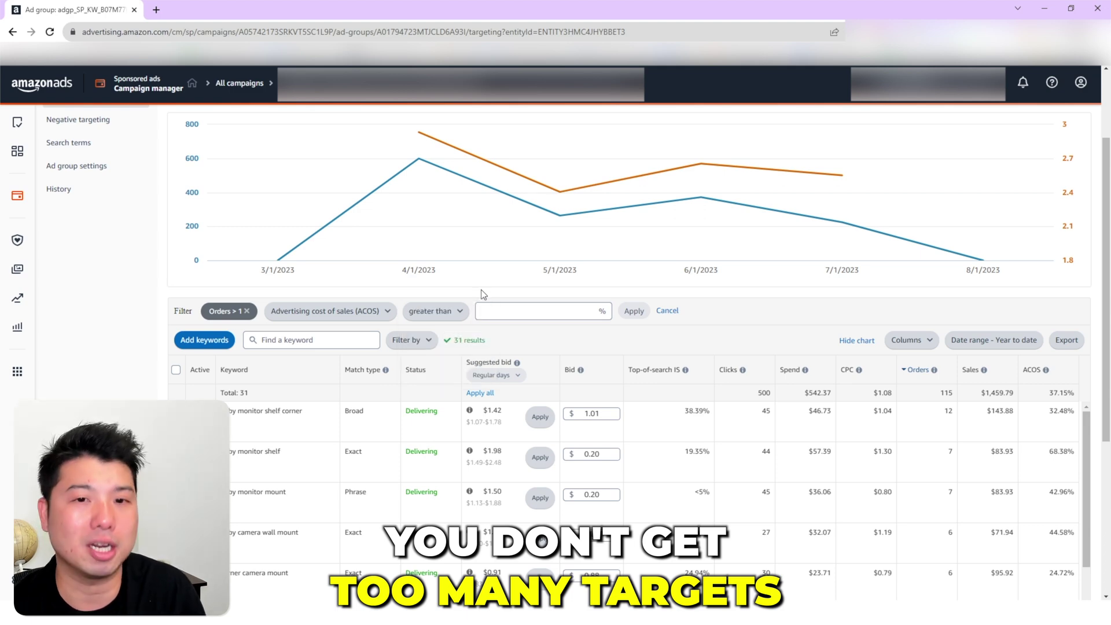
pyautogui.click(460, 313)
pyautogui.click(447, 373)
pyautogui.click(556, 311)
pyautogui.write('45')
pyautogui.press('Return')
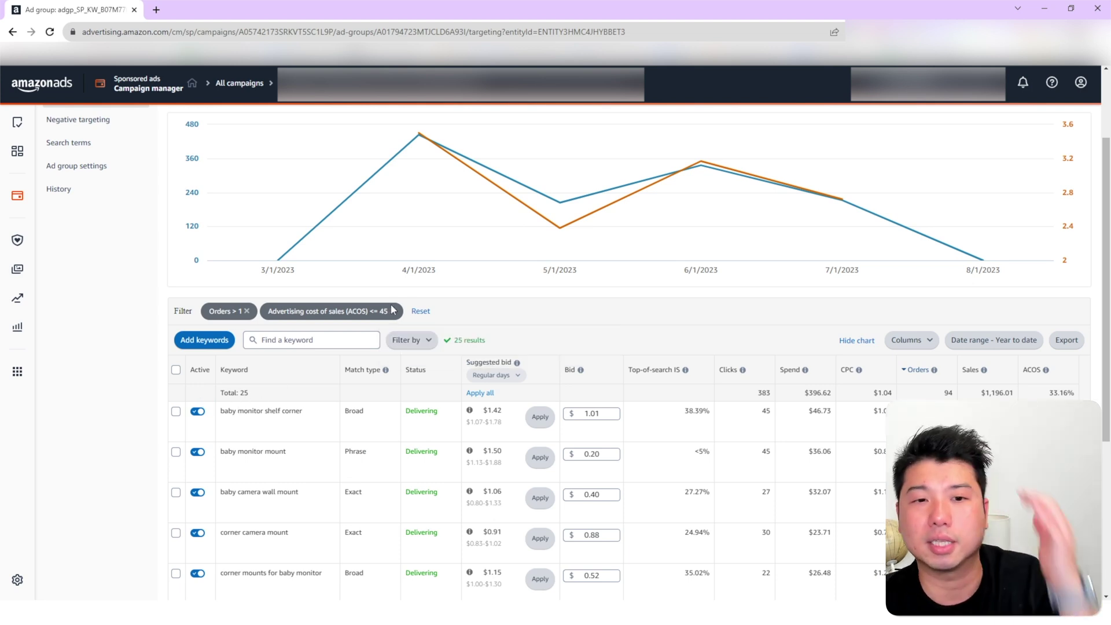
# Lower the ACOS filter threshold to 40%
pyautogui.click(363, 312)
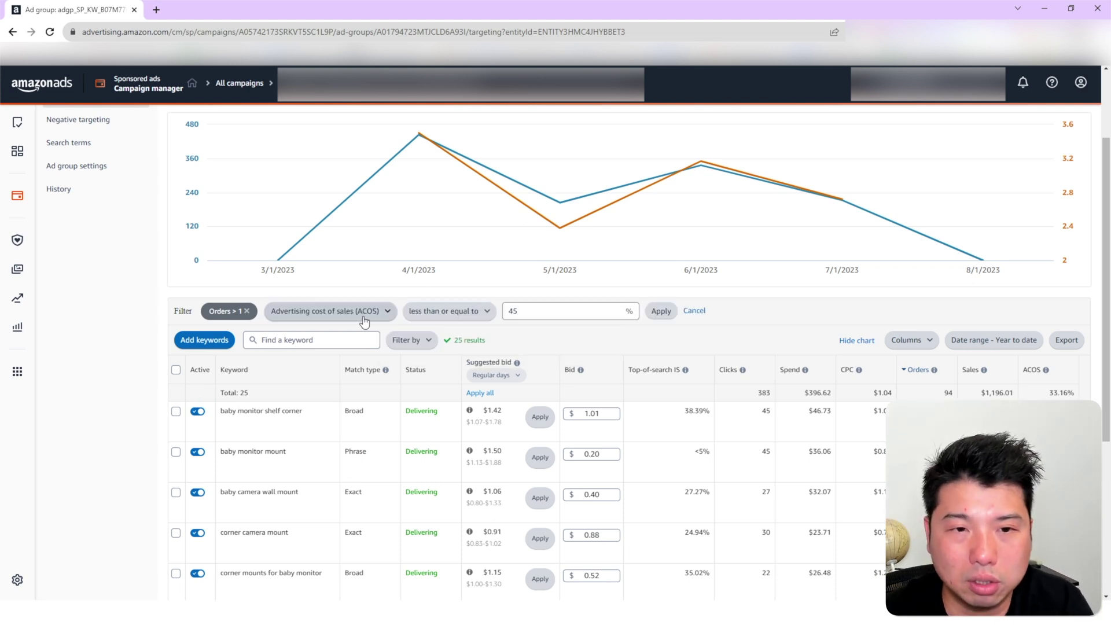
pyautogui.doubleClick(551, 312)
pyautogui.write('40')
pyautogui.click(660, 311)
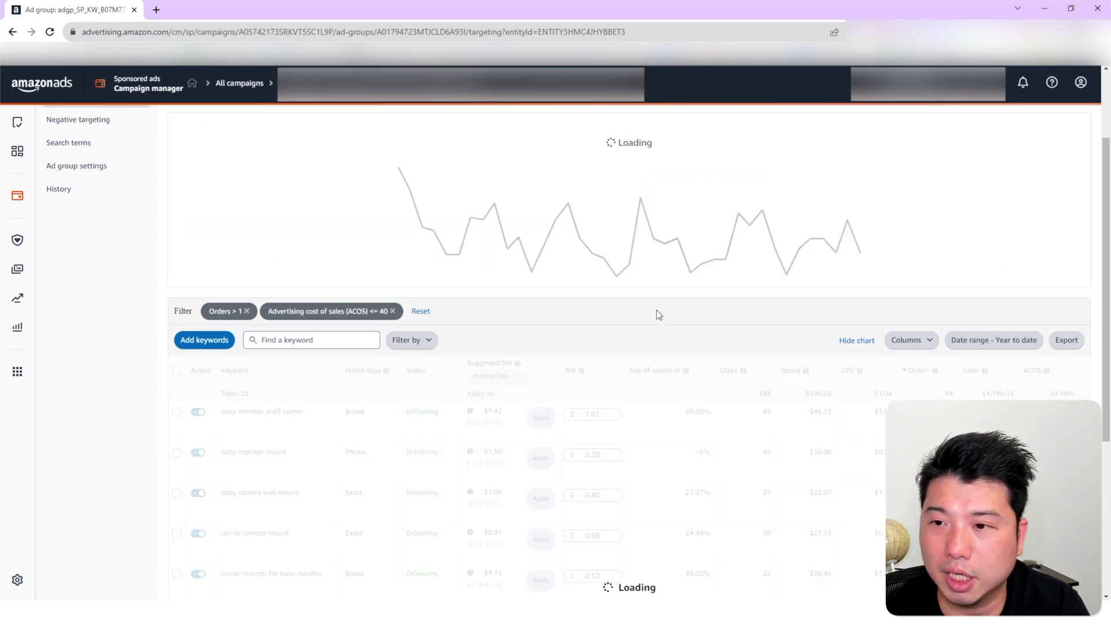
# Tighten the ACOS filter to less than or equal to 35%
pyautogui.click(376, 313)
pyautogui.doubleClick(537, 310)
pyautogui.write('35')
pyautogui.click(660, 311)
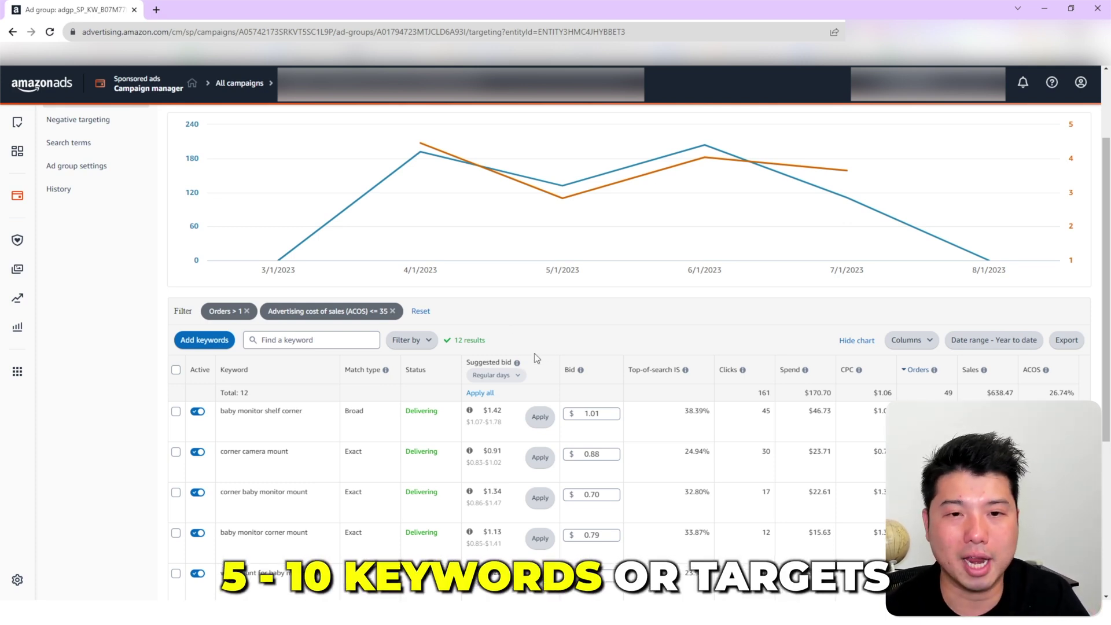
# Review the filtered keywords, switch the date range to Last 30 days and remove the ACOS filter
pyautogui.scroll(-5, 459, 324)
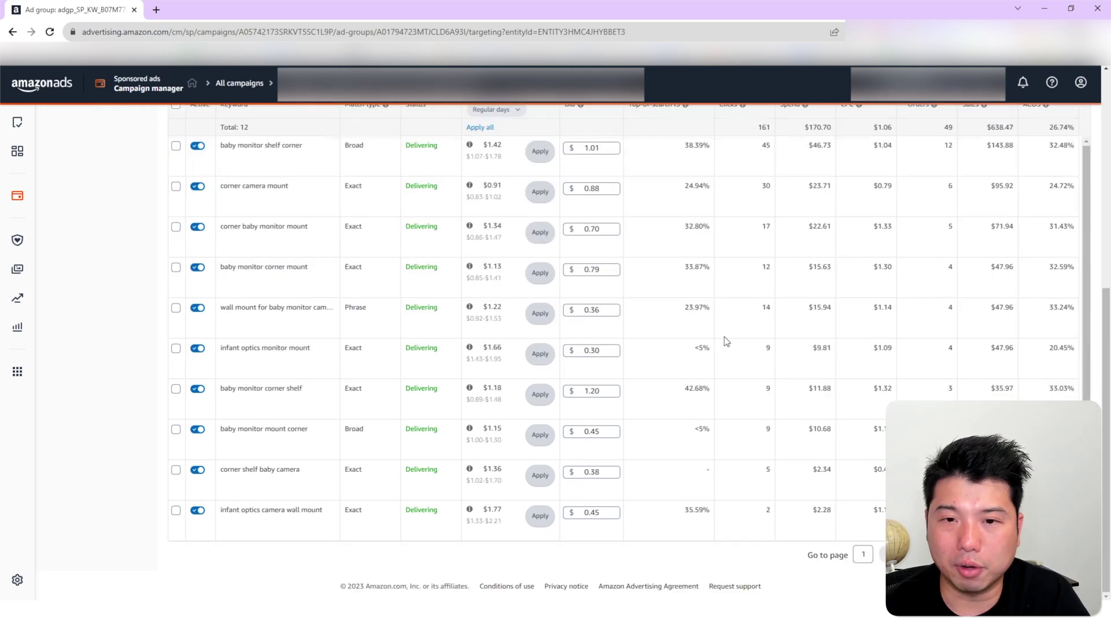
pyautogui.scroll(4, 725, 341)
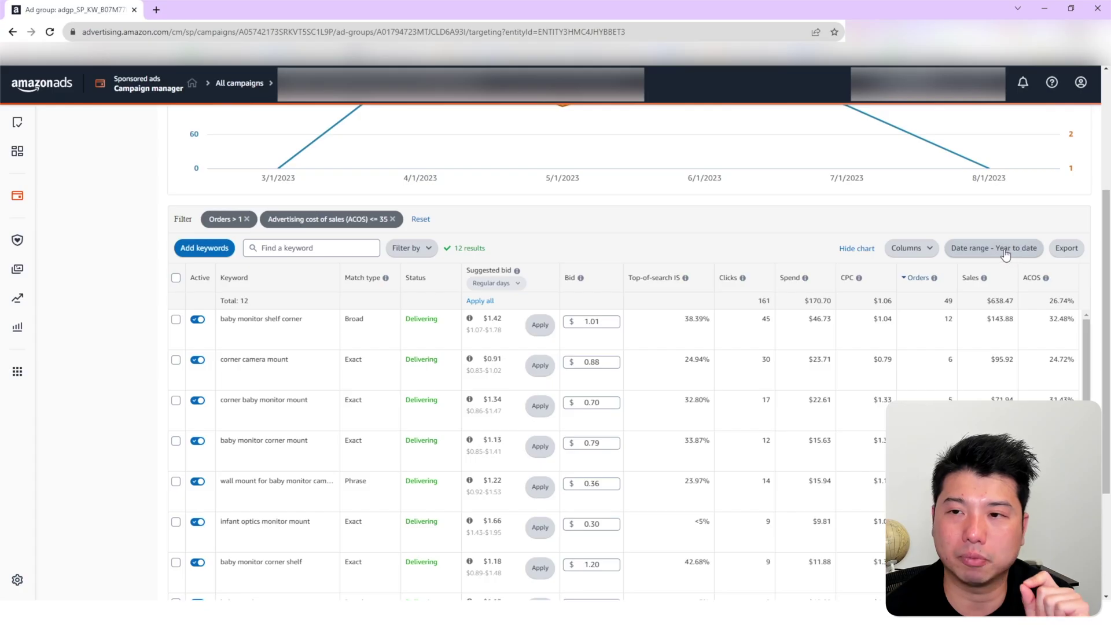
pyautogui.click(1004, 250)
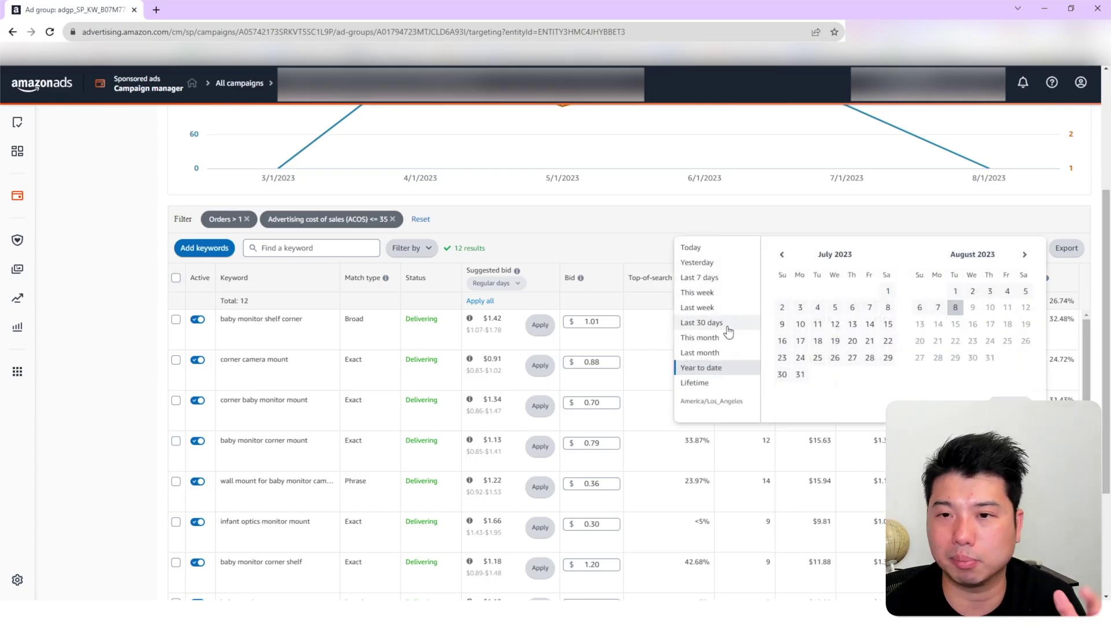
pyautogui.click(724, 322)
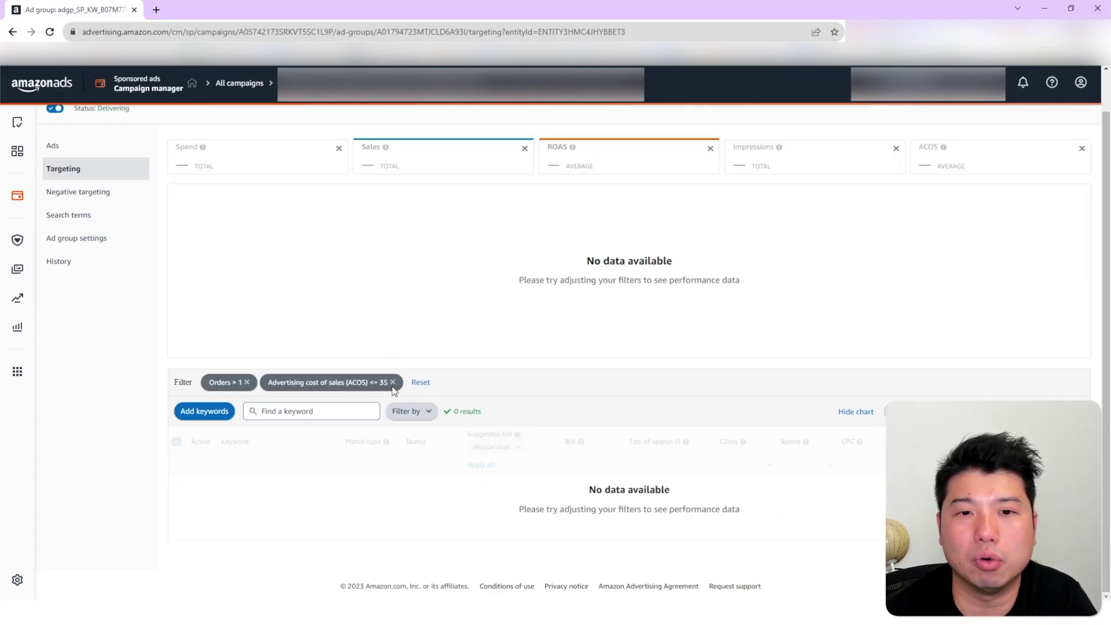
pyautogui.click(392, 382)
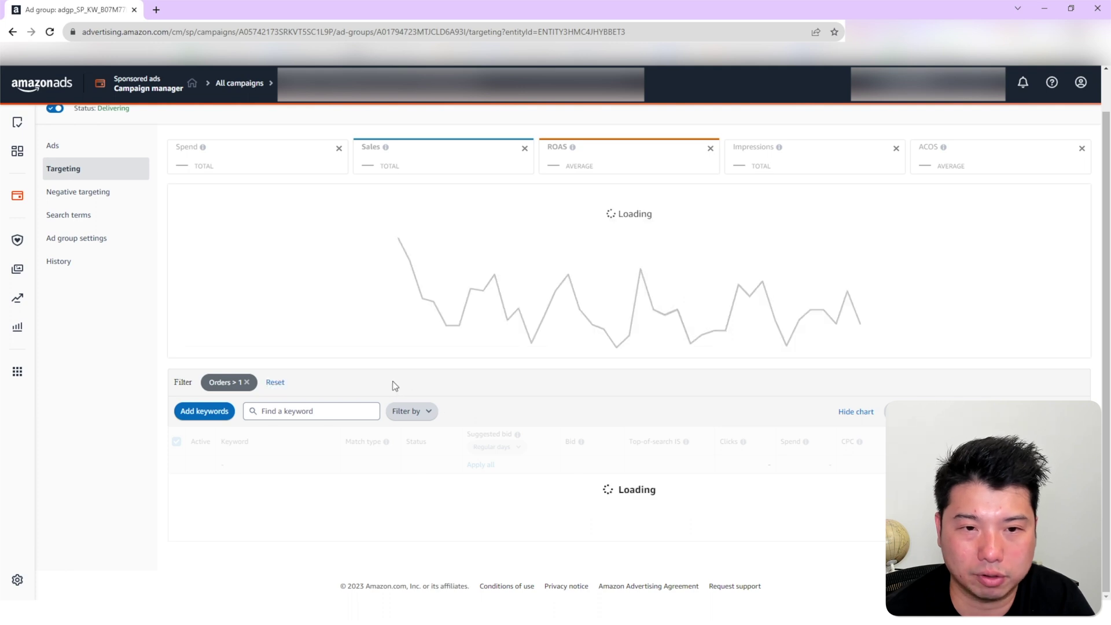
# Change the Orders filter to greater than 0 and look through the matching keywords
pyautogui.click(231, 410)
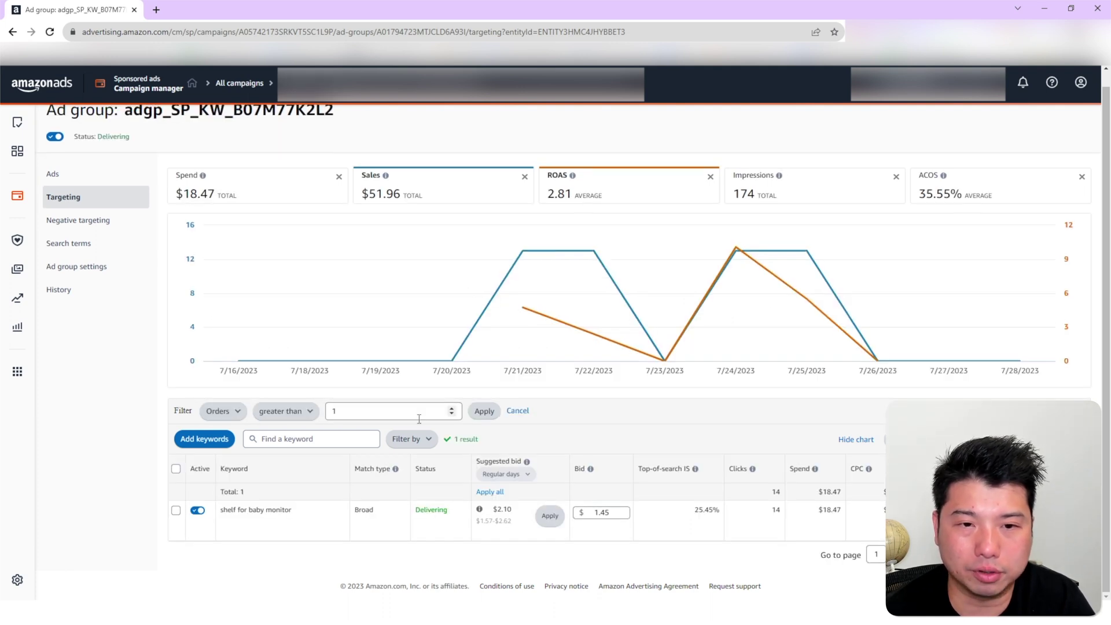
pyautogui.doubleClick(337, 412)
pyautogui.write('0')
pyautogui.click(484, 411)
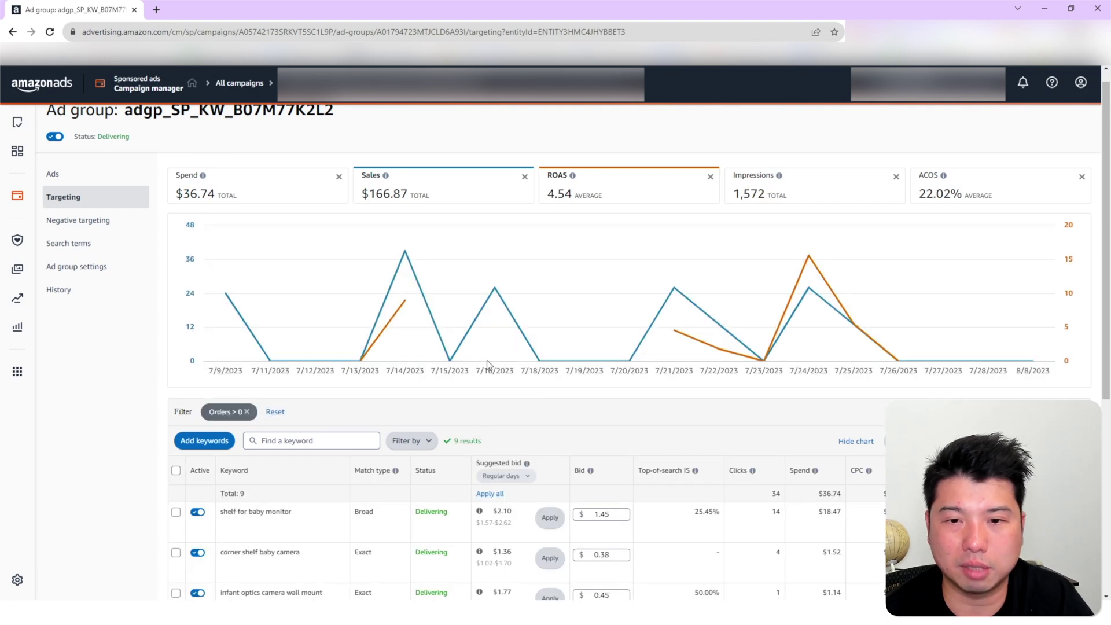
pyautogui.scroll(-5, 487, 360)
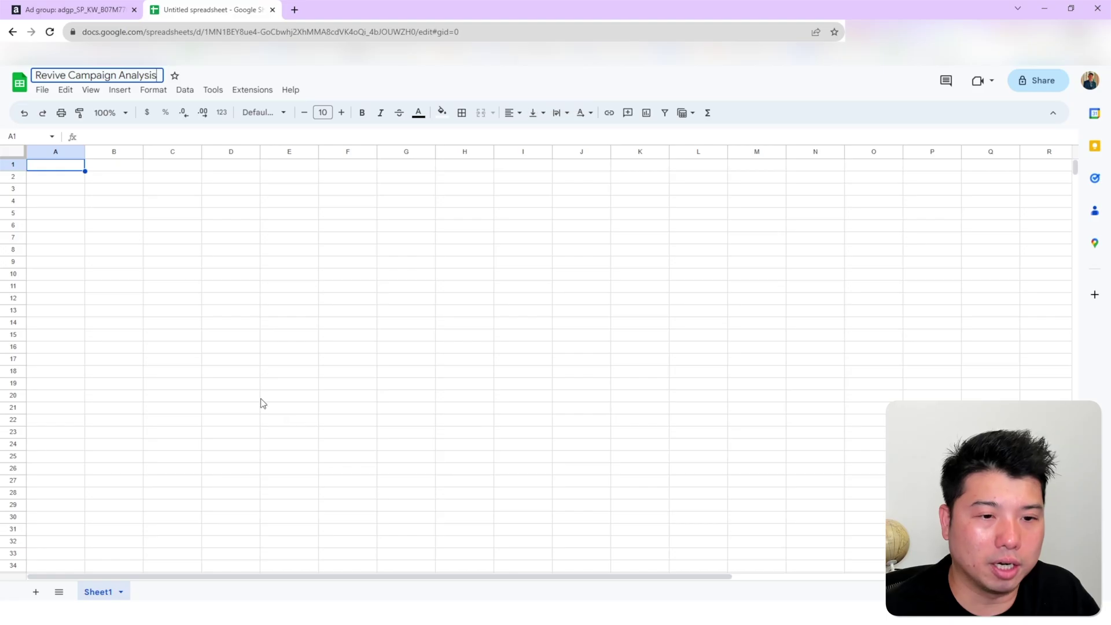
# Title the new spreadsheet "Revive Campaign Analysis" and rename its first sheet "Year to Date data"
pyautogui.click(261, 400)
pyautogui.doubleClick(98, 590)
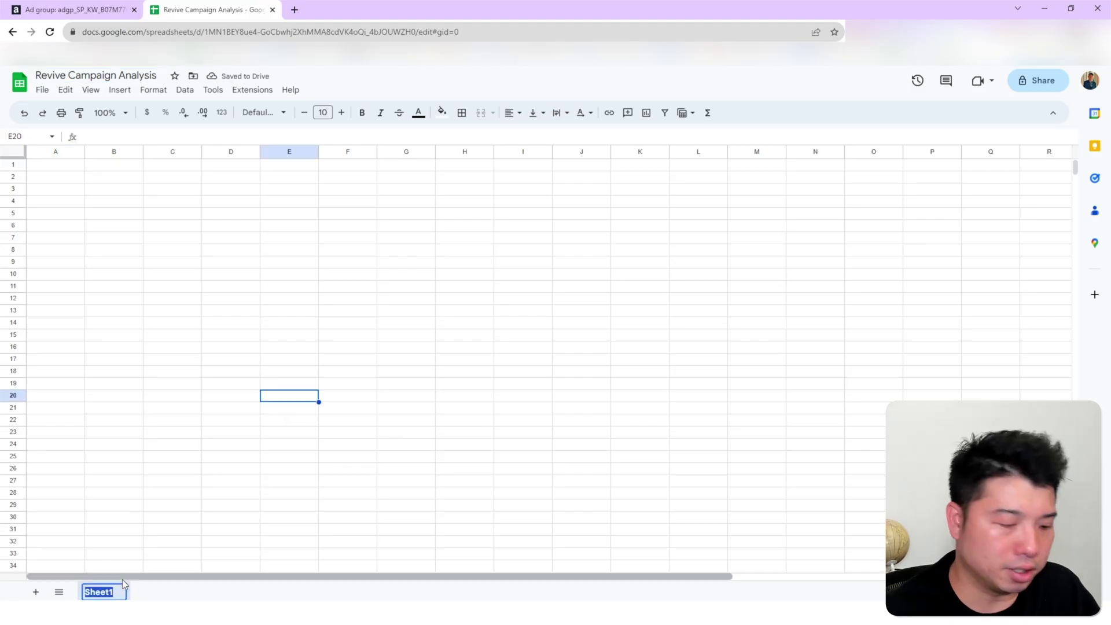
pyautogui.write('Yea')
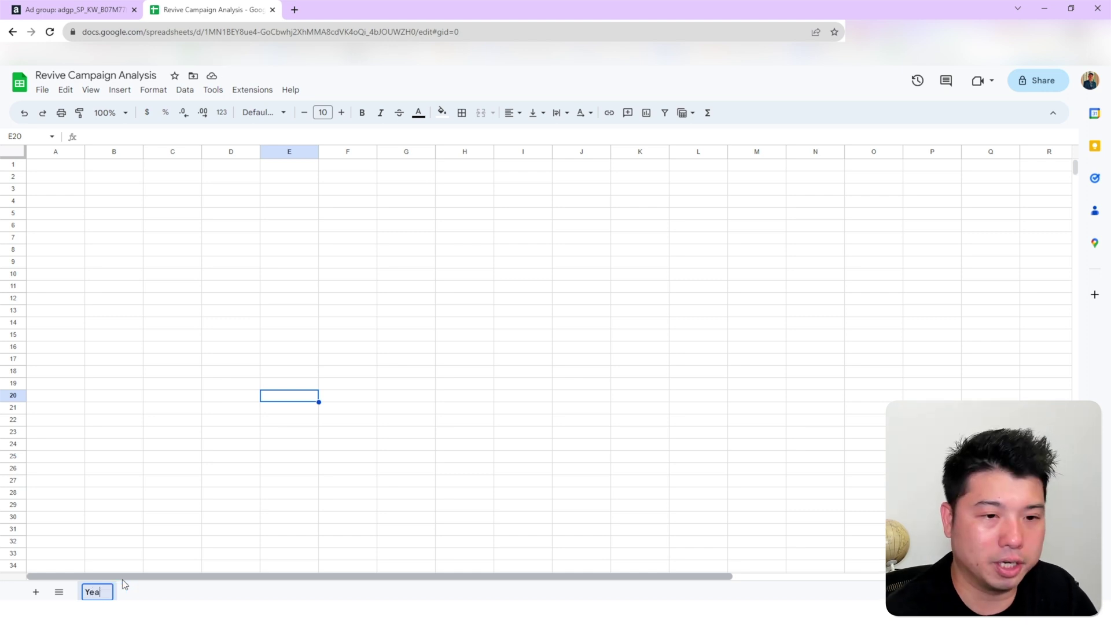
pyautogui.write('r to Date data')
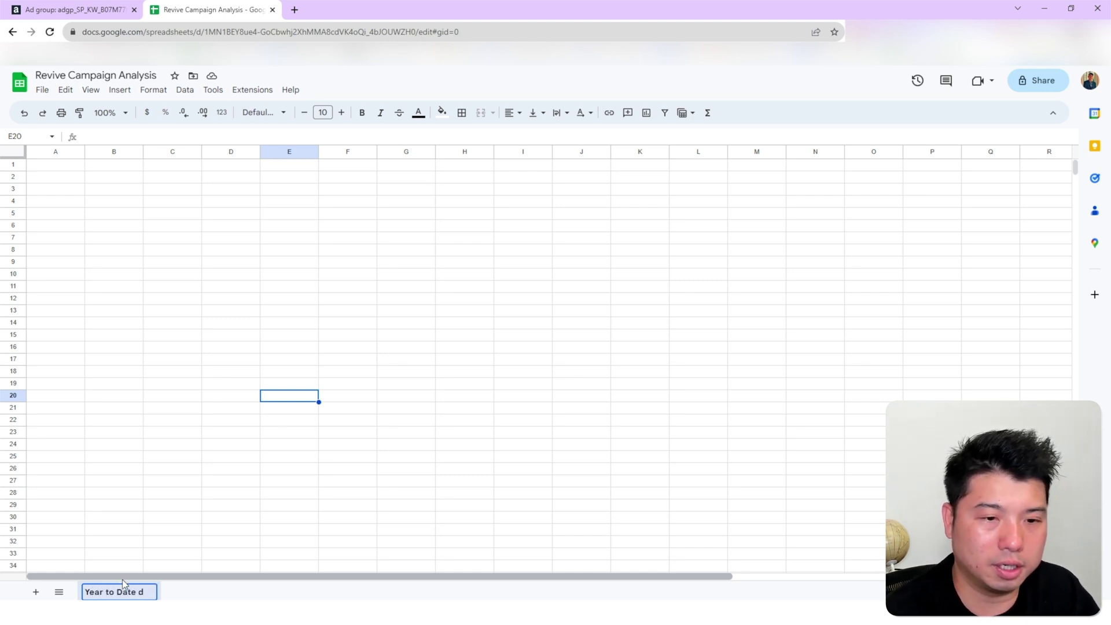
# Add a second sheet named "Current Data (30day)" and rename the first sheet "Past data (YTD)"
pyautogui.click(36, 591)
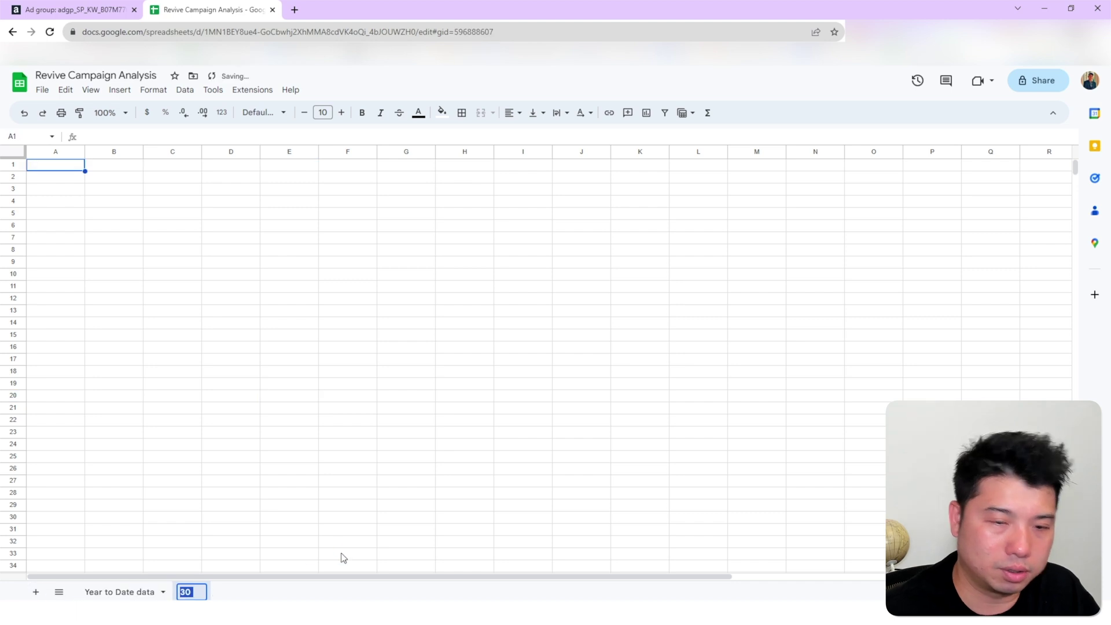
pyautogui.write('Current Data (')
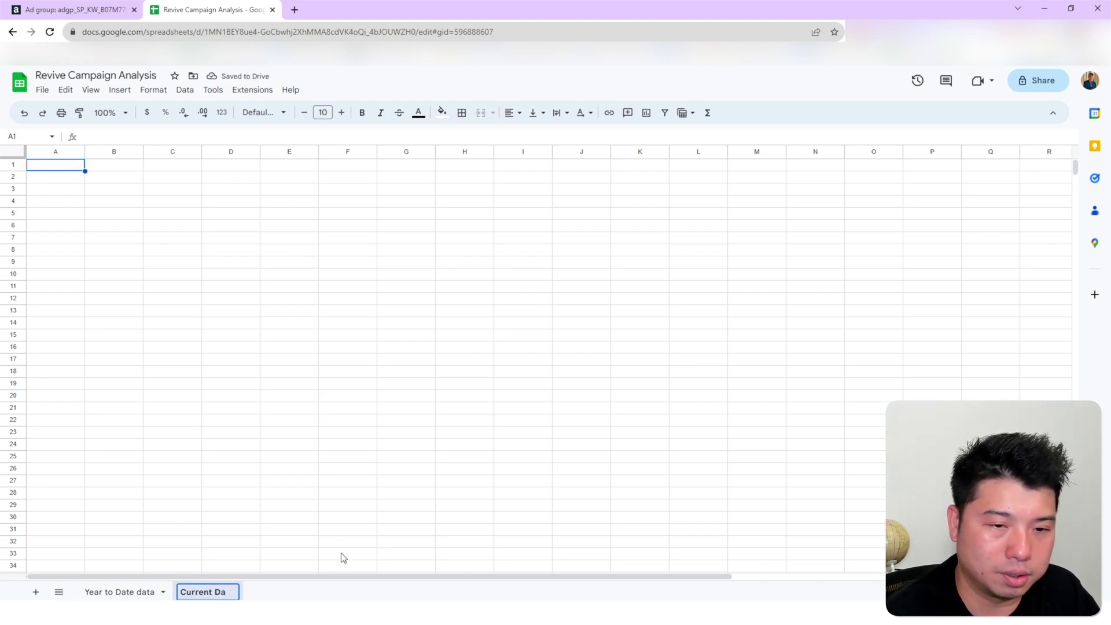
pyautogui.write('30day')
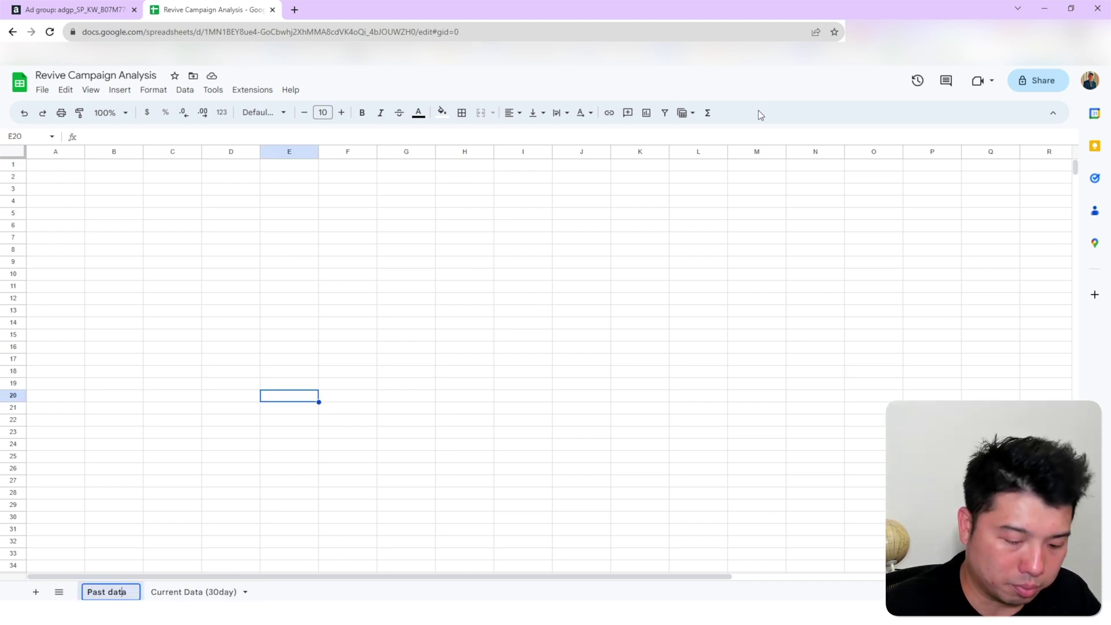
pyautogui.write('(YTD)')
pyautogui.press('Return')
# Import Sponsored_Products_adgroup_targeting_Aug_8_2023z_Yr to date.csv into the Past data (YTD) sheet, replacing the current sheet
pyautogui.click(42, 89)
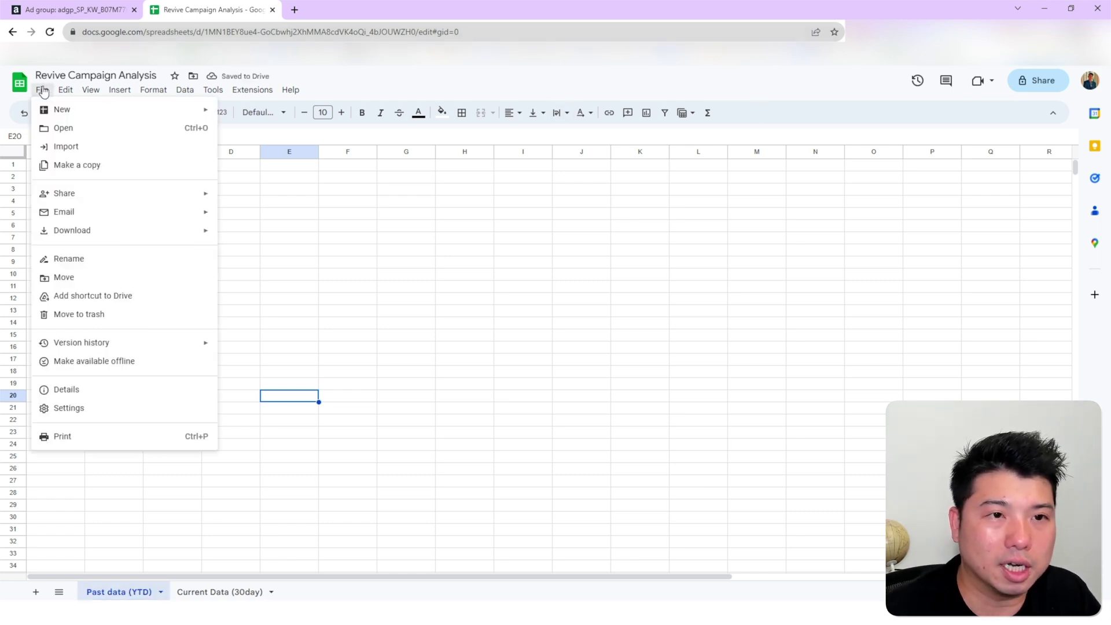
pyautogui.click(123, 164)
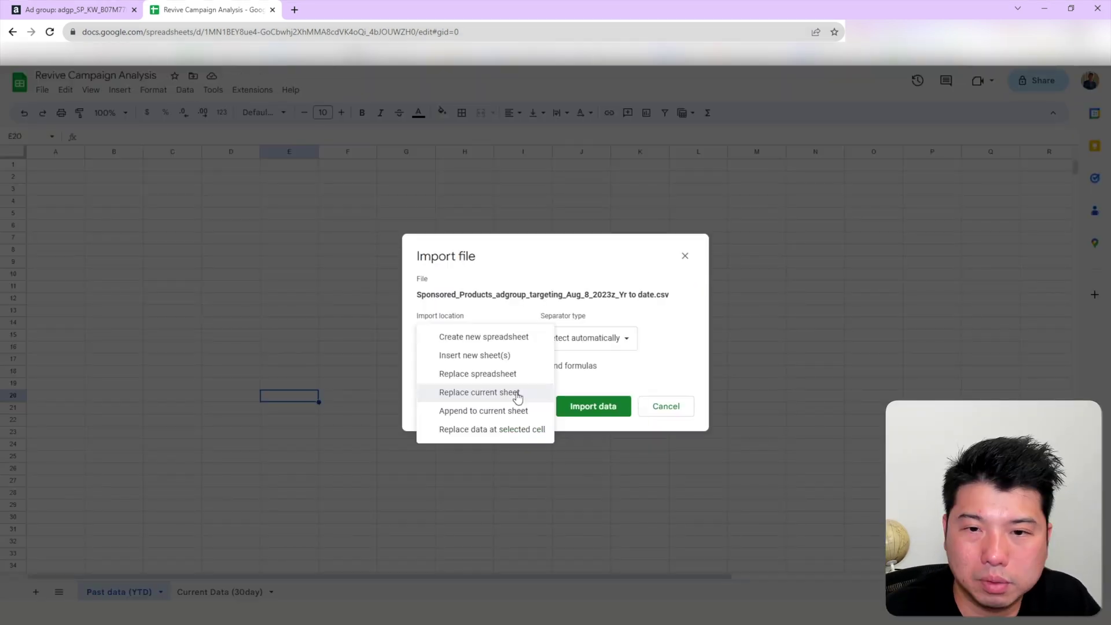
pyautogui.click(514, 391)
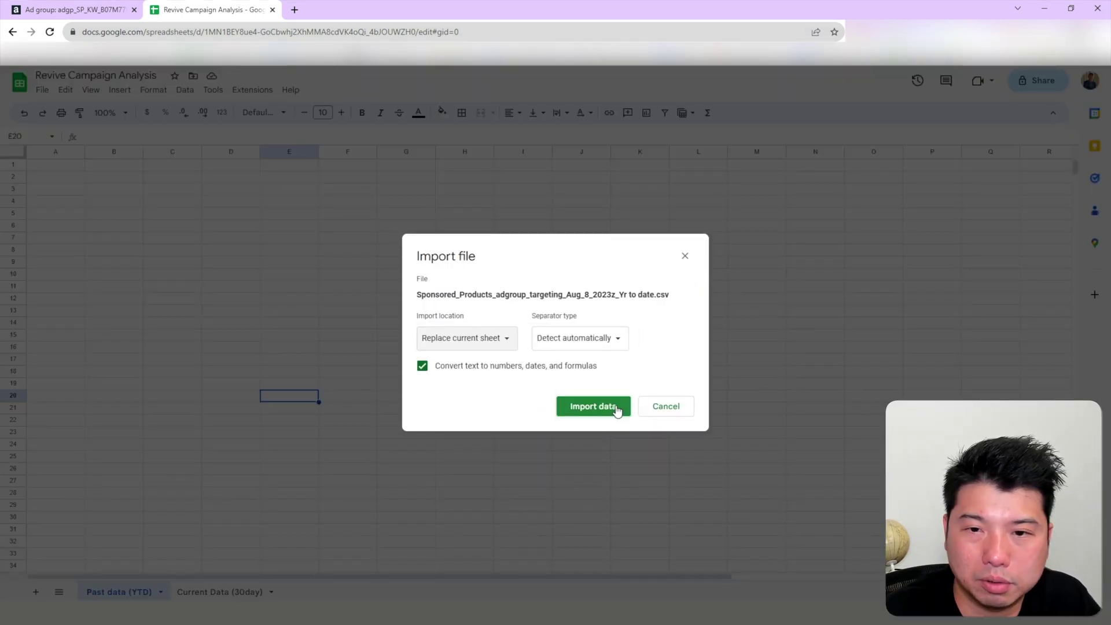
pyautogui.click(613, 411)
# Select all imported keywords in the Keyword column, cells B2:B13
pyautogui.click(351, 239)
pyautogui.click(117, 177)
pyautogui.hotkey('ctrl', 'shift', 'Down')
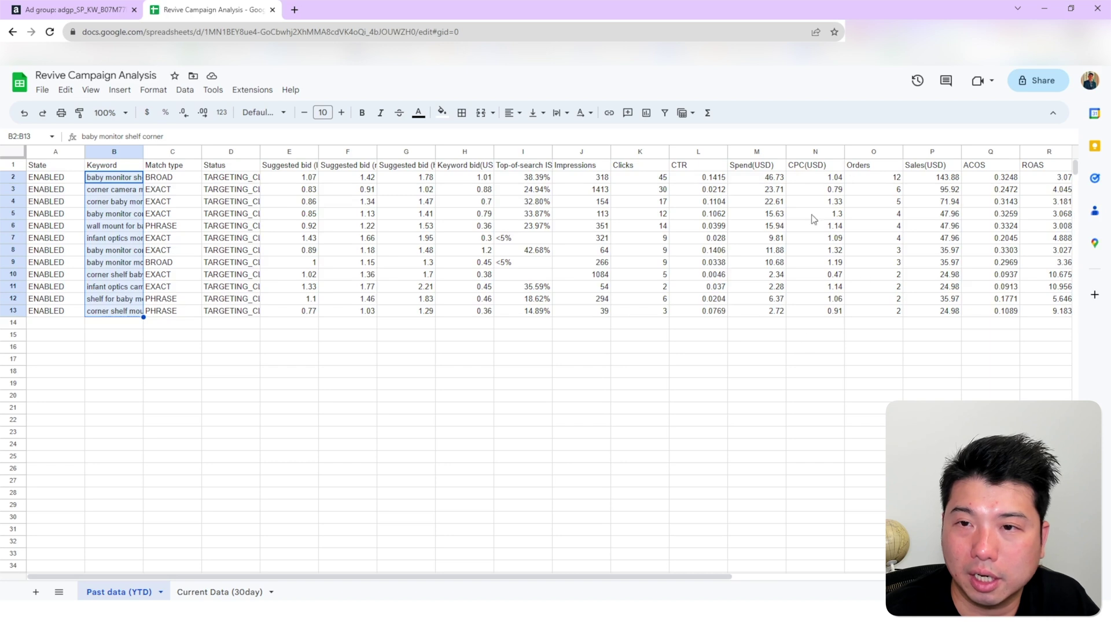
# Review the Orders values in O2:O13 and the ACOS values in Q2:Q13 of the year-to-date data
pyautogui.click(874, 177)
pyautogui.hotkey('ctrl', 'shift', 'Down')
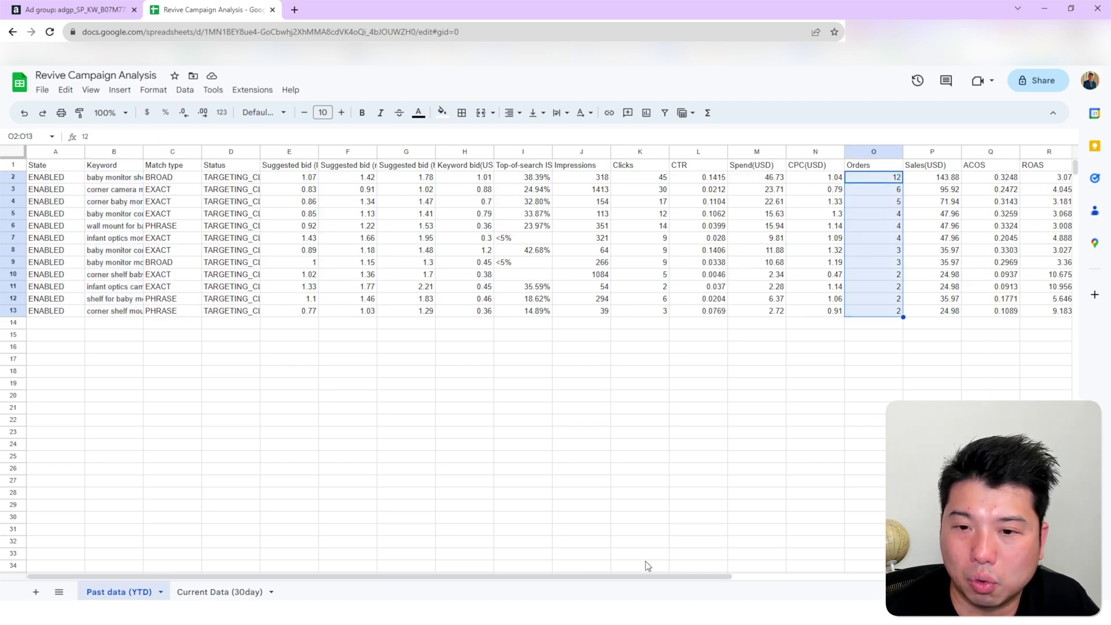
pyautogui.click(997, 180)
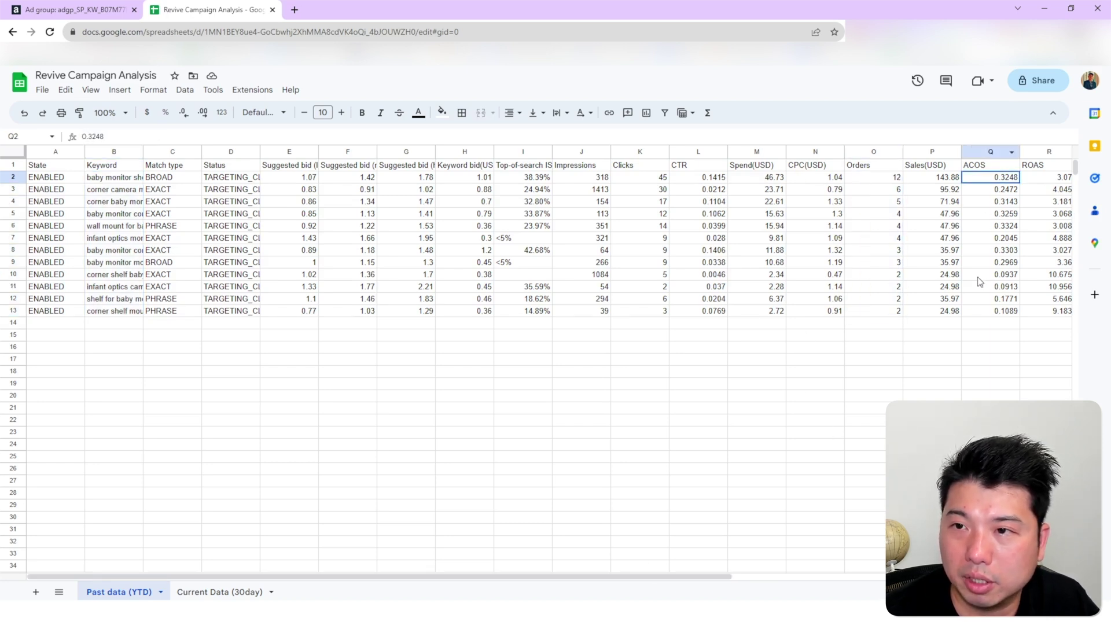
pyautogui.hotkey('ctrl', 'shift', 'Down')
# Import the last-30-day targeting data into the Current Data (30day) sheet
pyautogui.click(239, 594)
pyautogui.click(42, 91)
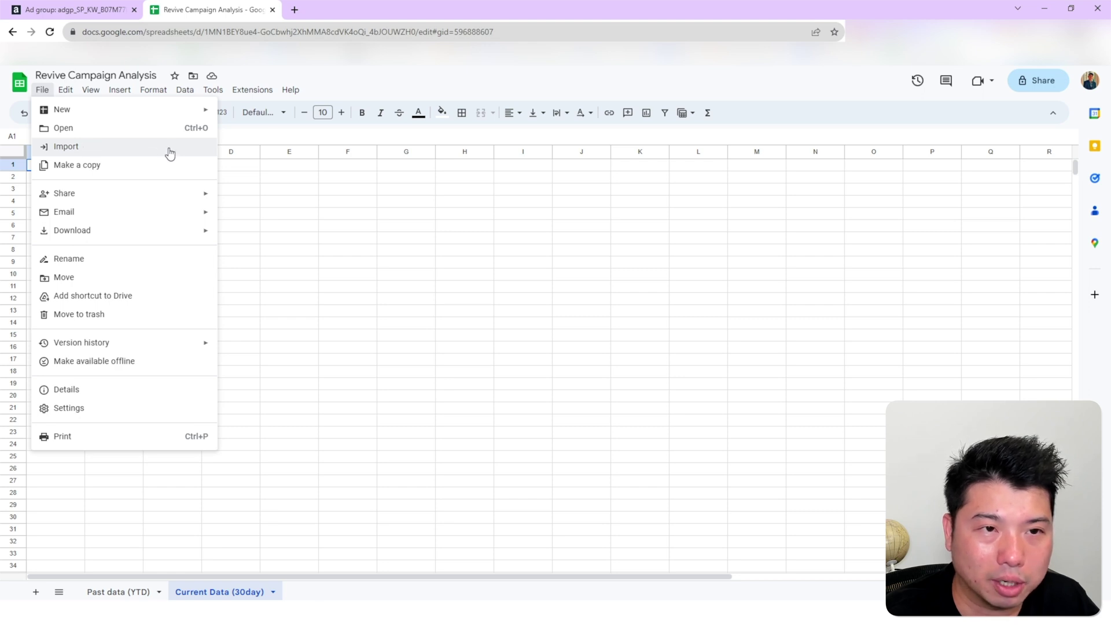
# Insert a blank column before State in the Past data (YTD) sheet and select the Keyword and Match type columns
pyautogui.click(118, 592)
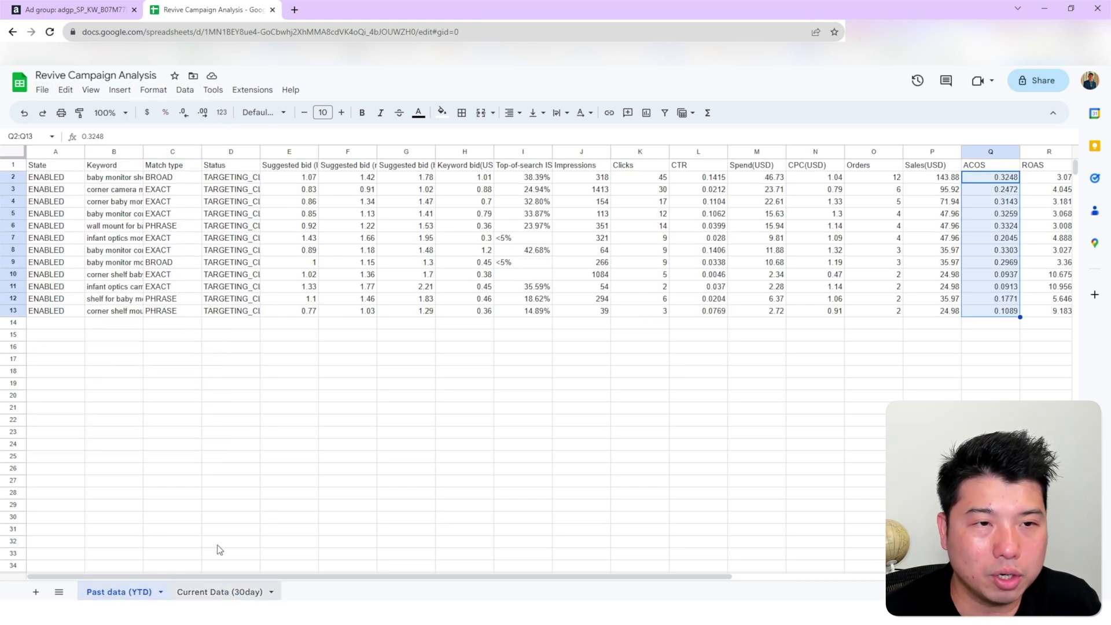
pyautogui.click(44, 153)
pyautogui.rightClick(48, 151)
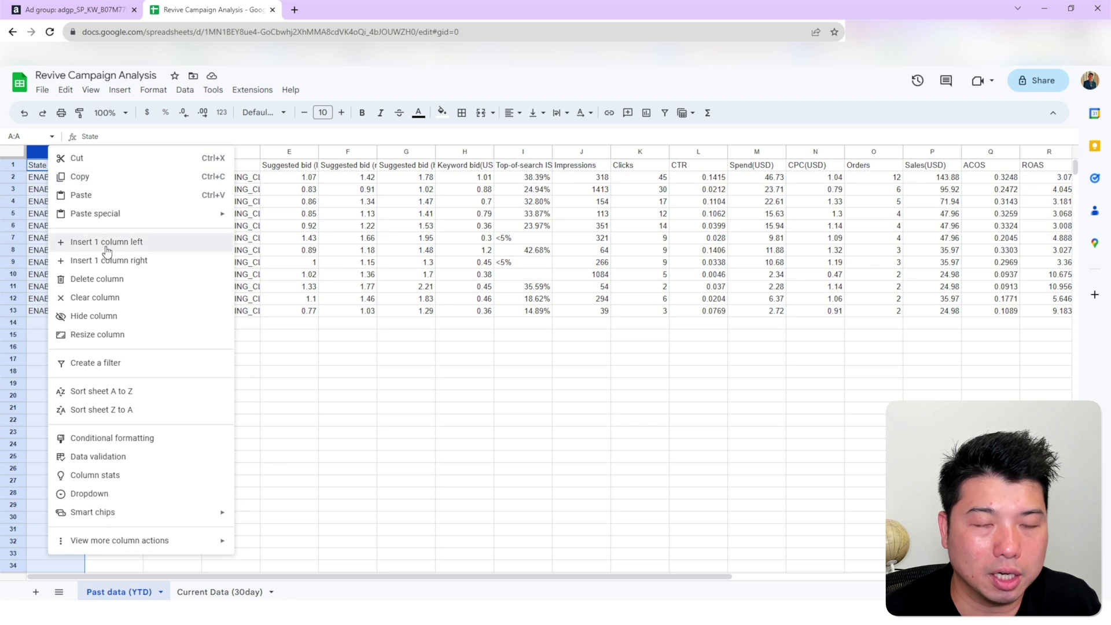
pyautogui.click(107, 243)
pyautogui.moveTo(183, 152); pyautogui.dragTo(223, 153)
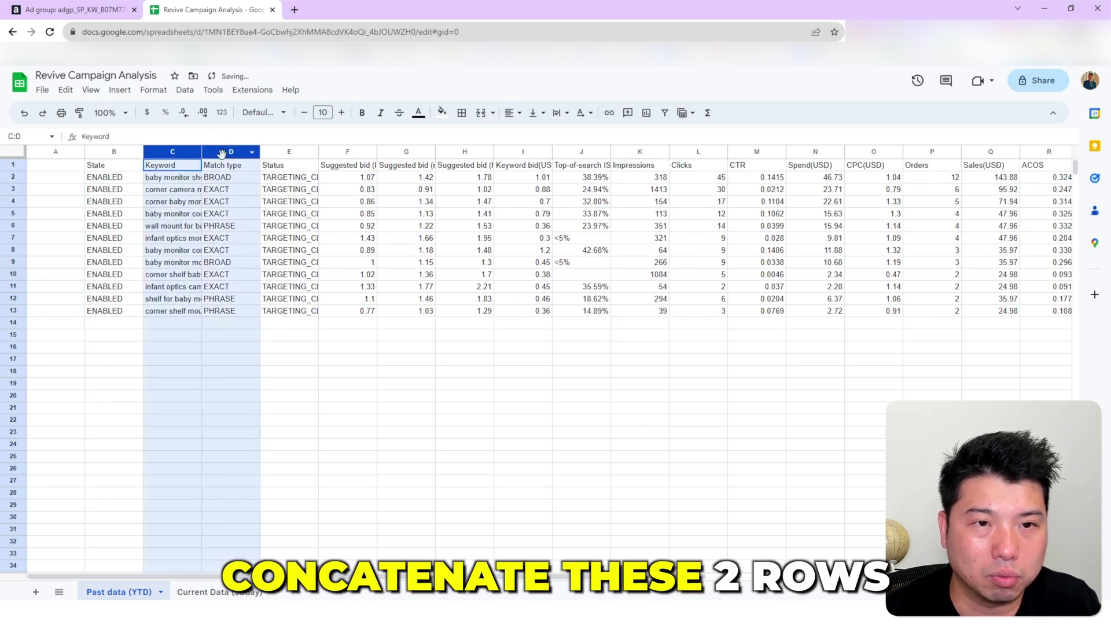
# Insert a blank column before State in the Current Data (30day) sheet and give it the header "MatchID"
pyautogui.click(243, 593)
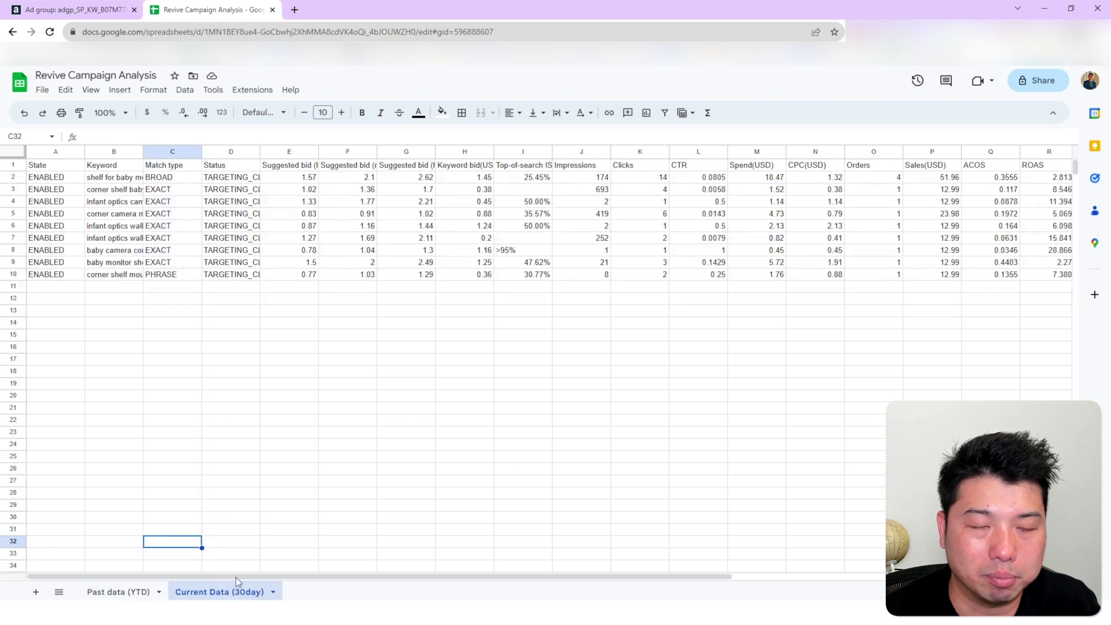
pyautogui.click(50, 153)
pyautogui.rightClick(51, 153)
pyautogui.click(104, 241)
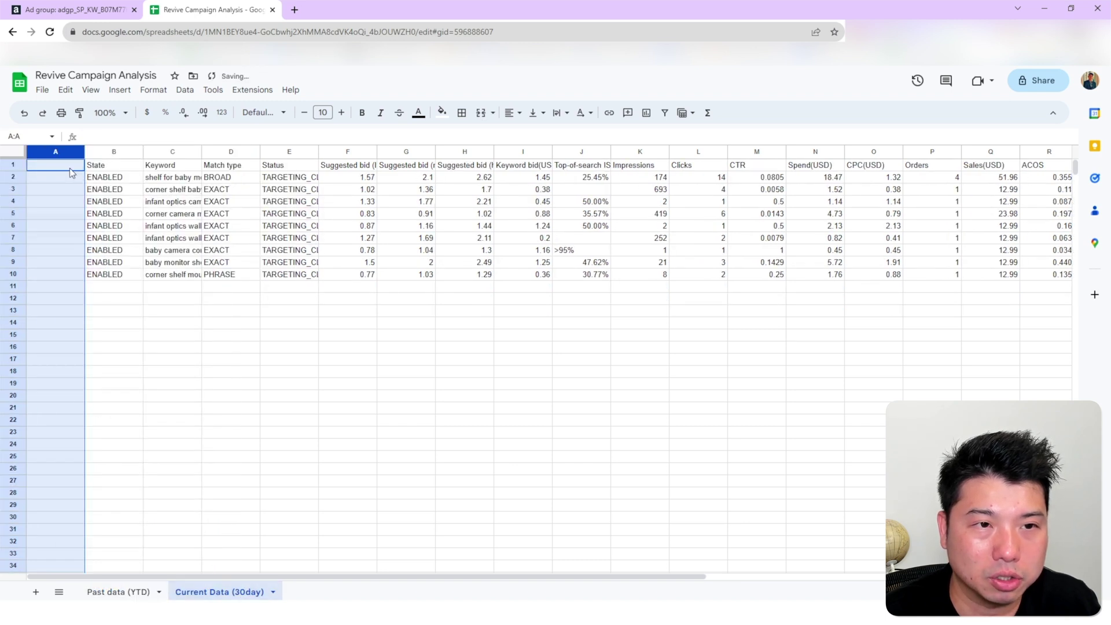
pyautogui.click(69, 167)
pyautogui.write('MatchID')
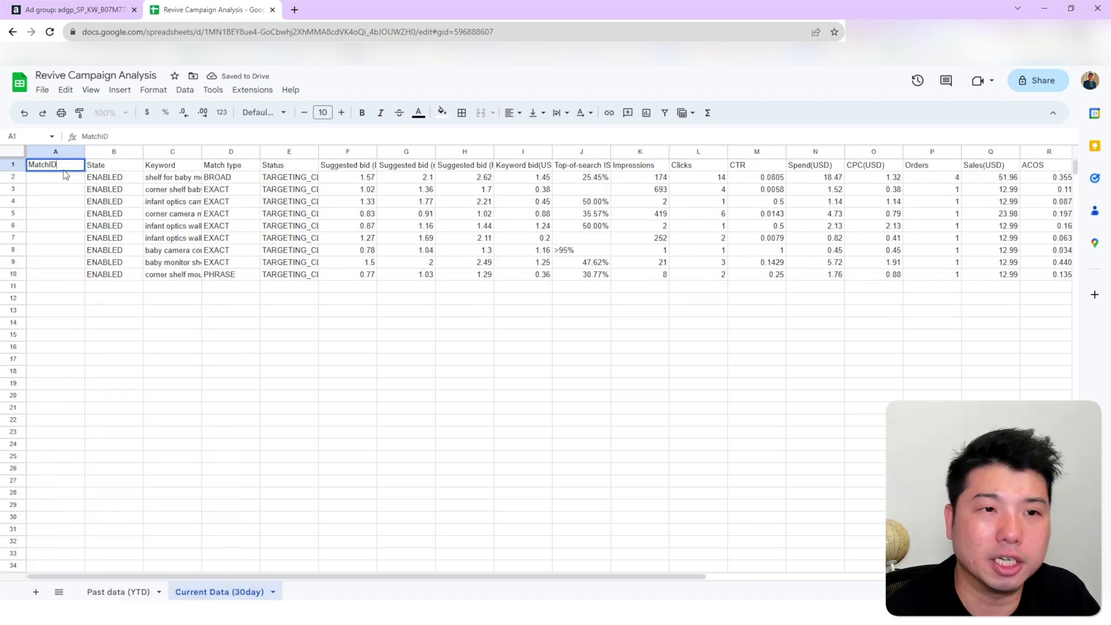
pyautogui.press('Return')
# Combine keyword and match type with =CONCATENATE(C2,D2) in A2 of Current Data (30day) and fill the formula down to A10
pyautogui.write('=')
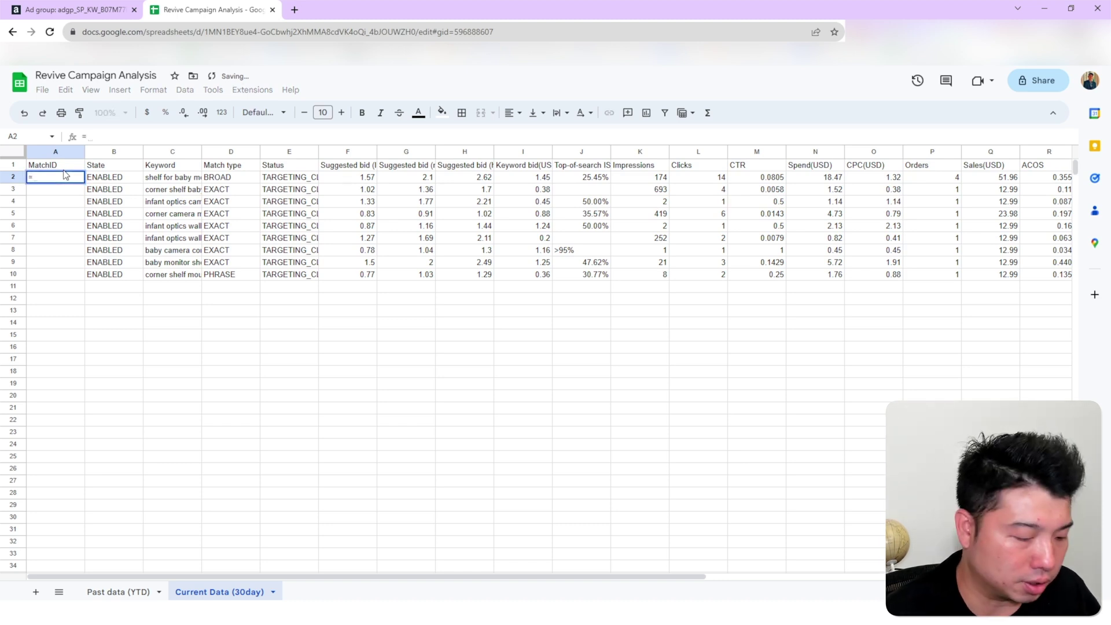
pyautogui.write('conca')
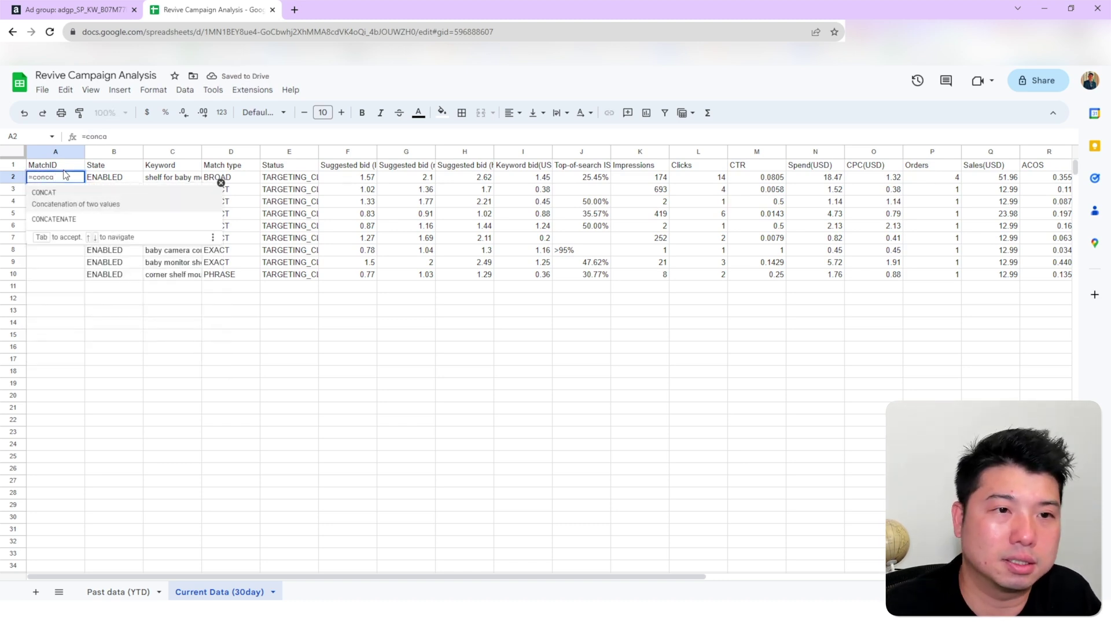
pyautogui.click(75, 220)
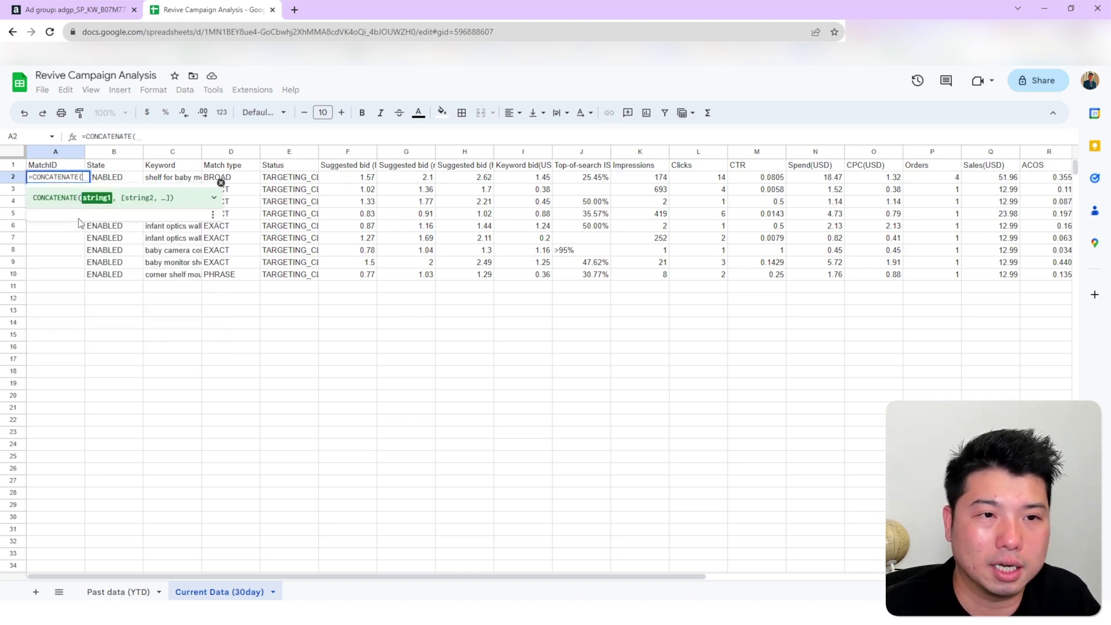
pyautogui.click(180, 179)
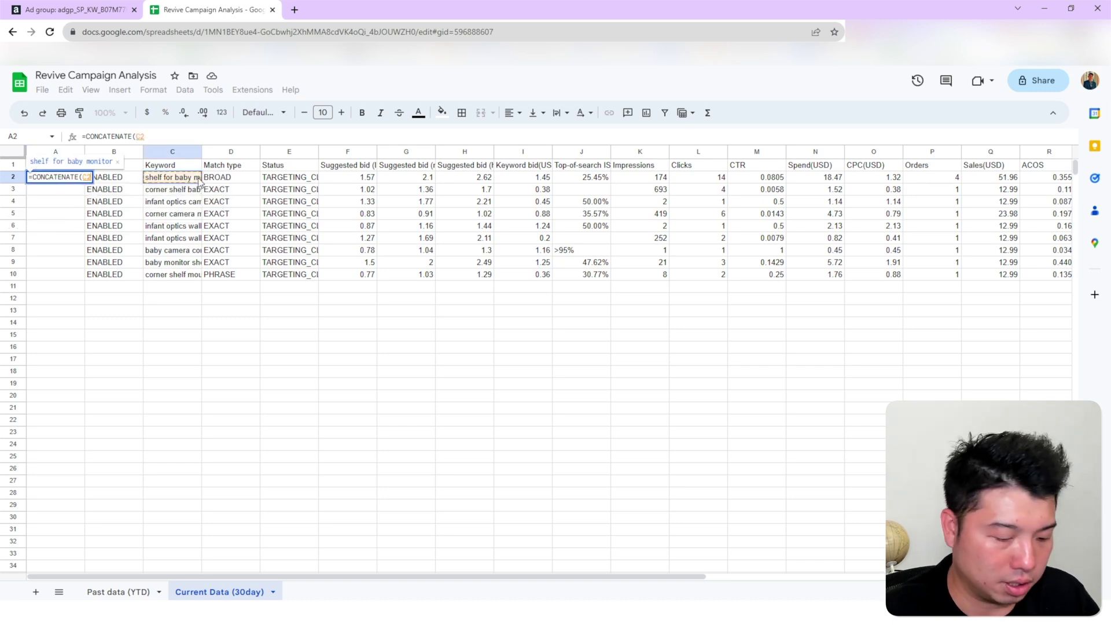
pyautogui.write(',')
pyautogui.click(239, 181)
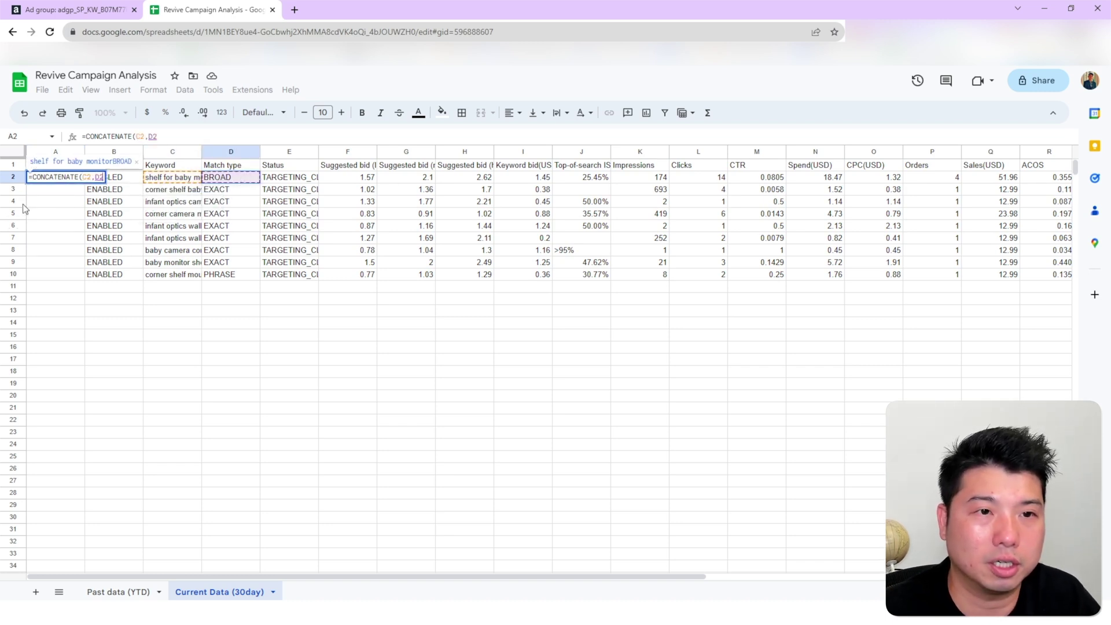
pyautogui.press('Return')
pyautogui.click(80, 179)
pyautogui.moveTo(85, 183); pyautogui.dragTo(72, 269)
pyautogui.moveTo(73, 225); pyautogui.dragTo(107, 292)
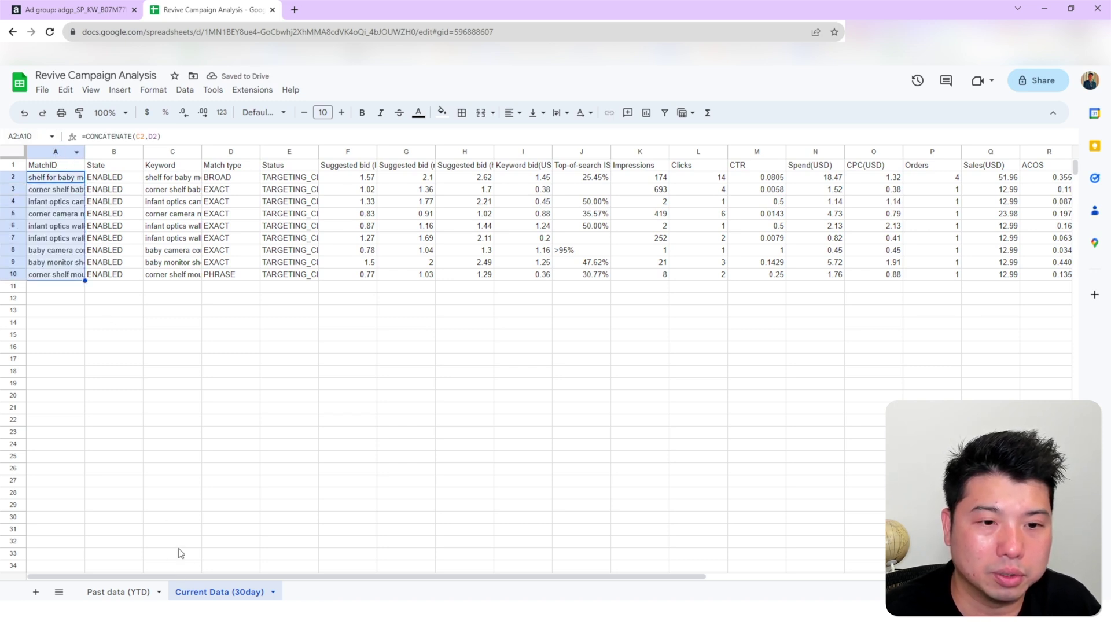
# Give the blank column A in the Past data (YTD) sheet the header "Match ID"
pyautogui.click(141, 594)
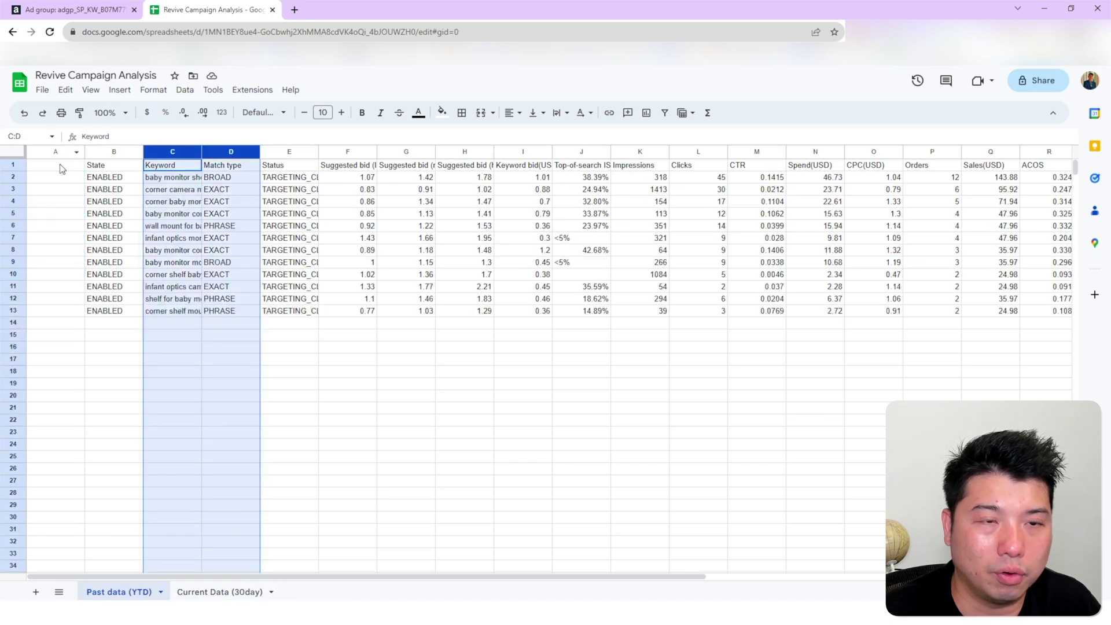
pyautogui.click(67, 166)
pyautogui.write('Match')
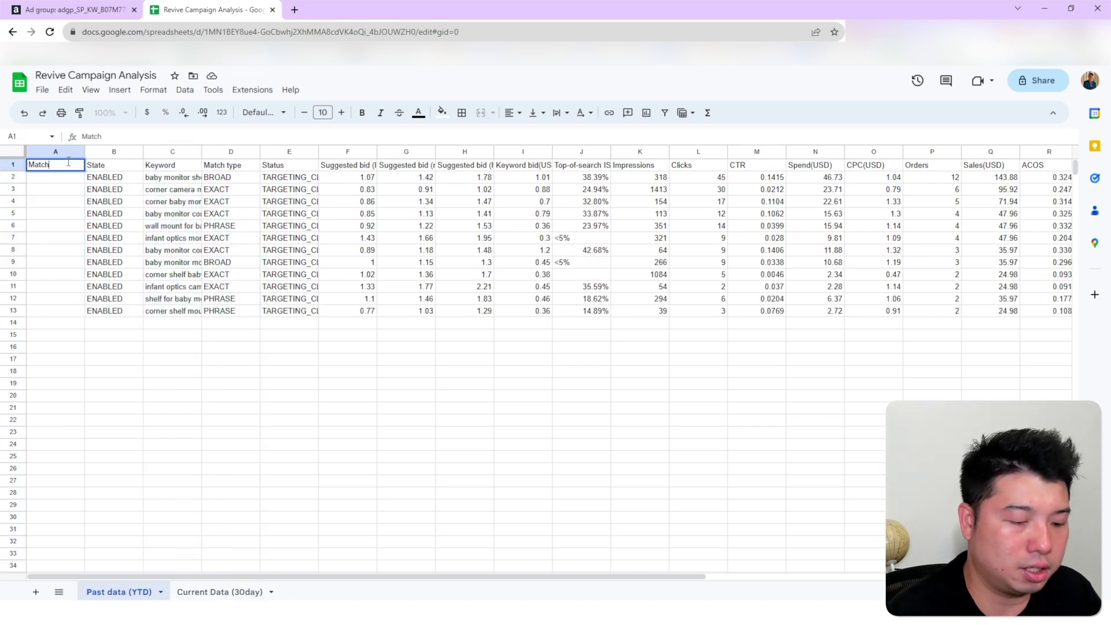
pyautogui.write(' ID')
pyautogui.press('Return')
# Enter =CONCATENATE(C2,D2) in A2 of Past data (YTD) and fill it down to A13
pyautogui.write('=CONCATENATE(C2,D2)')
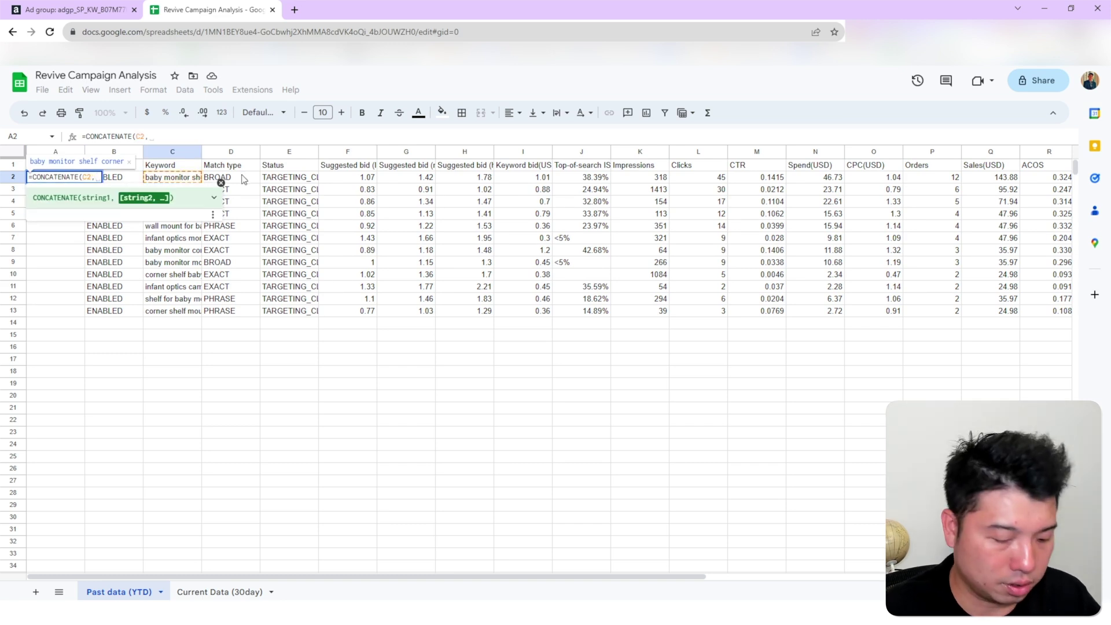
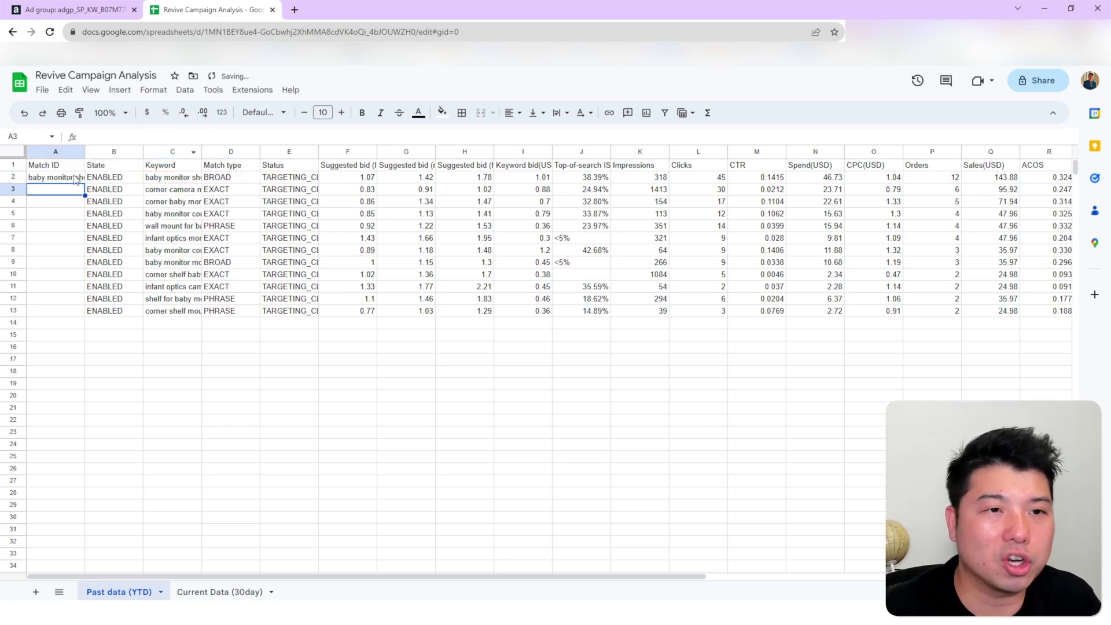
pyautogui.click(79, 178)
pyautogui.moveTo(86, 182); pyautogui.dragTo(91, 312)
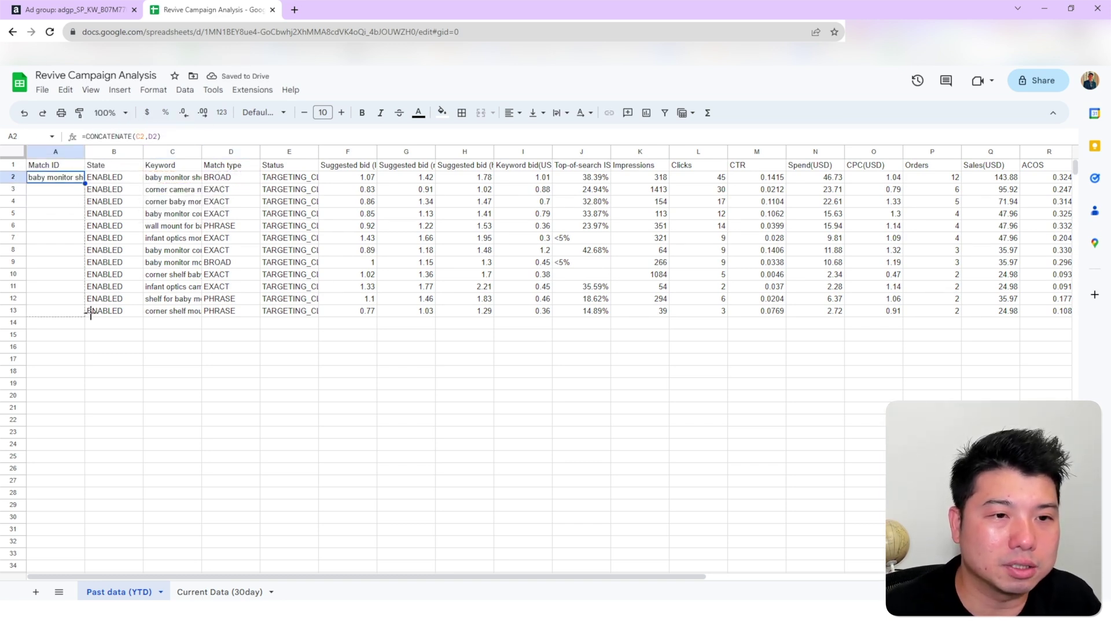
# Compare the match ID columns of the Past data (YTD) and Current Data (30day) sheets
pyautogui.click(56, 152)
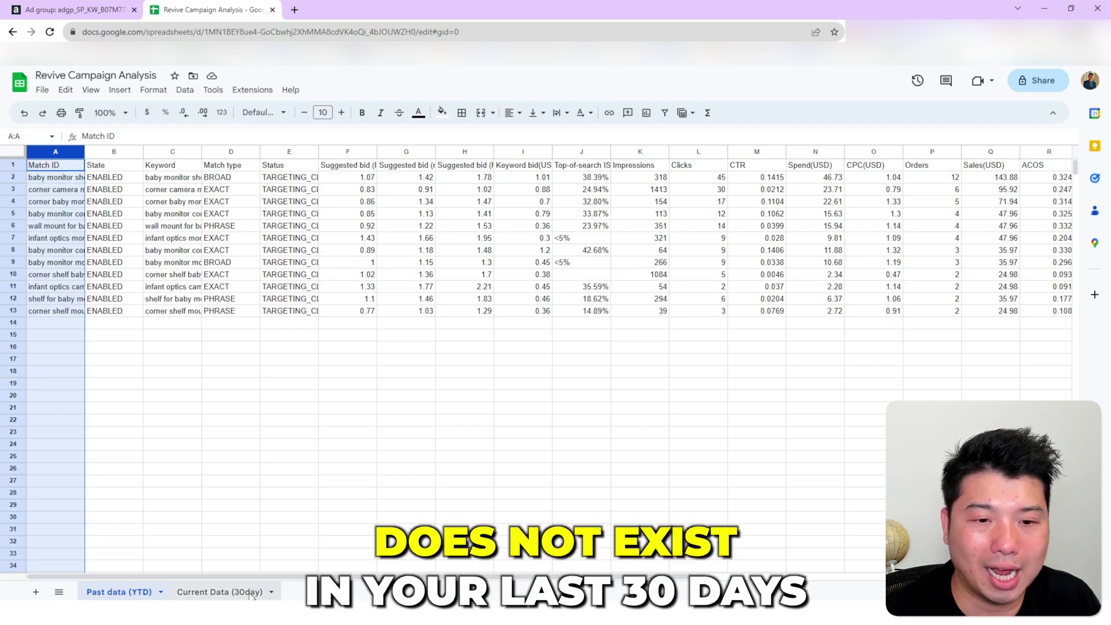
pyautogui.click(116, 591)
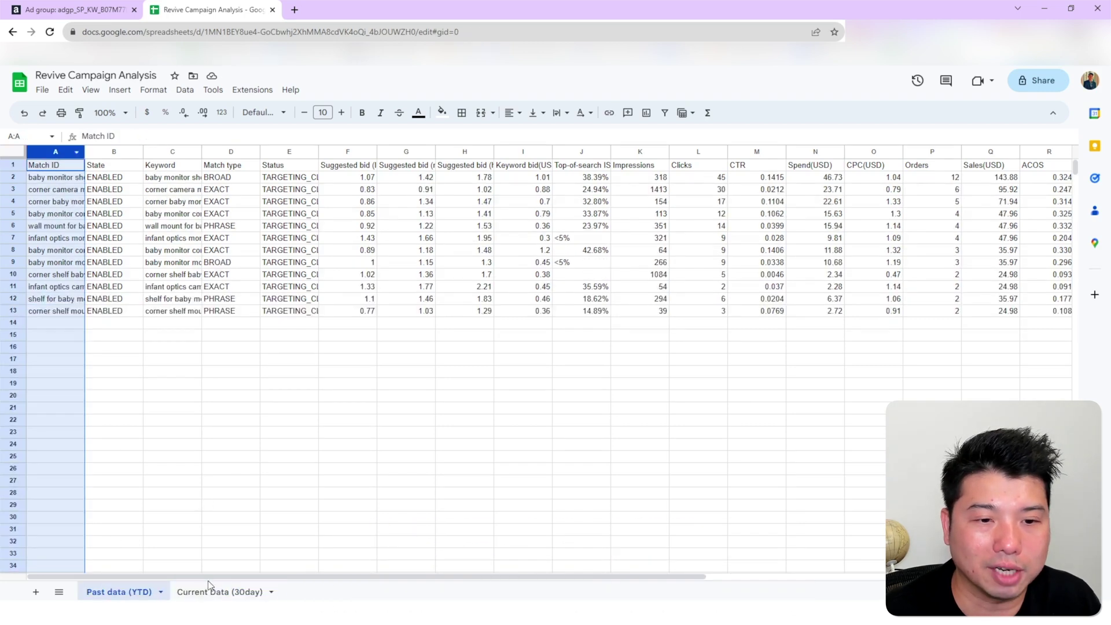
pyautogui.click(217, 590)
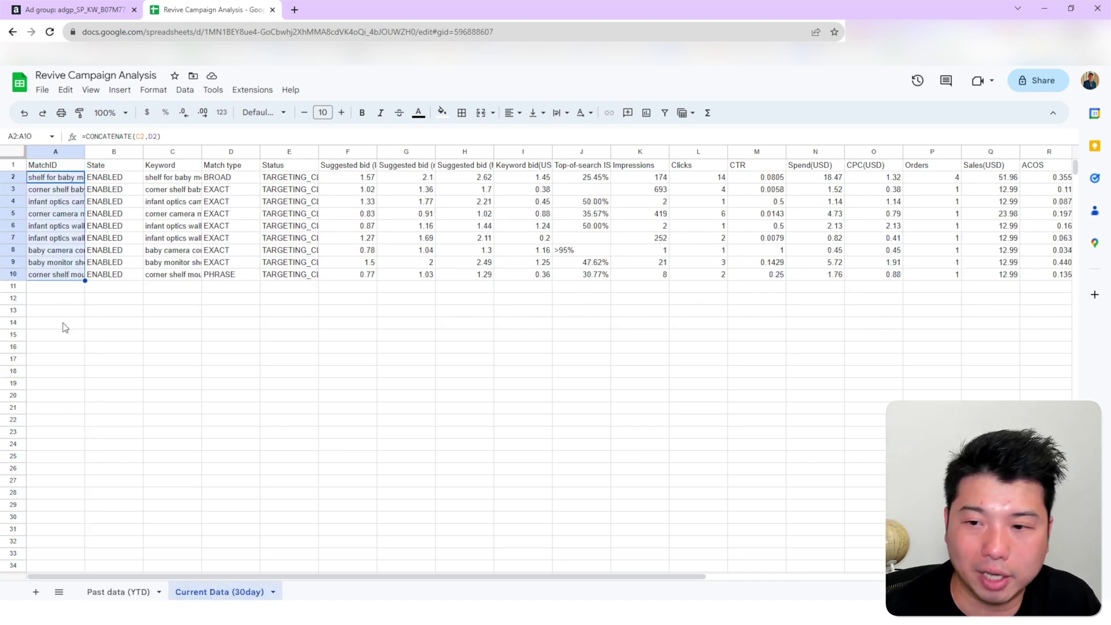
pyautogui.click(120, 581)
pyautogui.moveTo(52, 181); pyautogui.dragTo(66, 315)
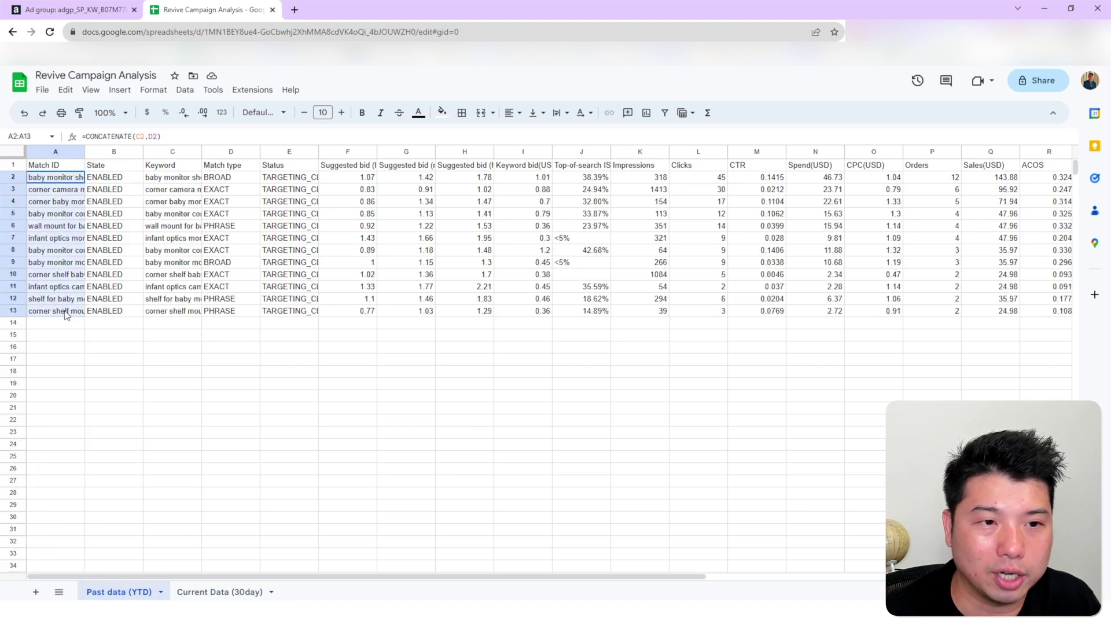
pyautogui.click(165, 177)
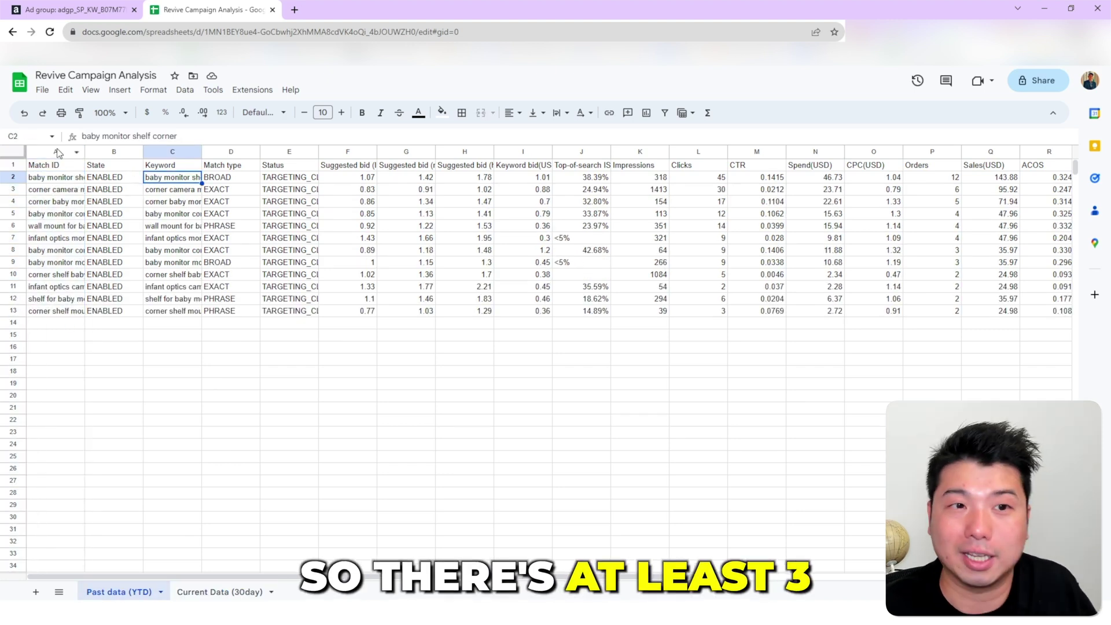
# Insert a column before Match ID in the Past data (YTD) sheet and give it the header "Lookup"
pyautogui.click(54, 151)
pyautogui.rightClick(54, 151)
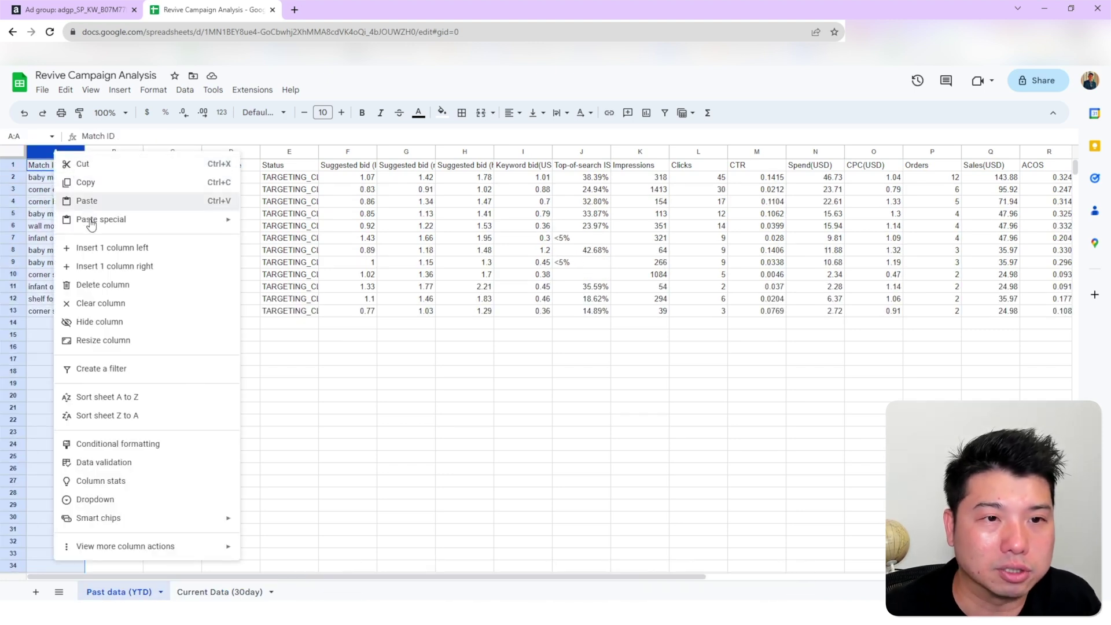
pyautogui.click(113, 248)
pyautogui.click(42, 164)
pyautogui.write('Lo')
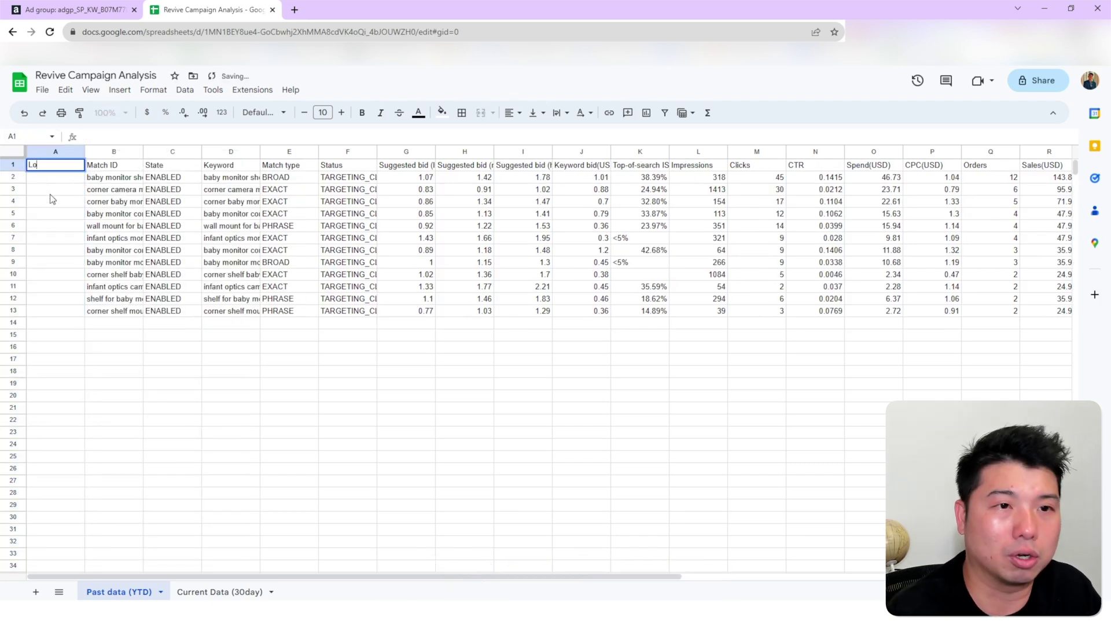
pyautogui.write('okup')
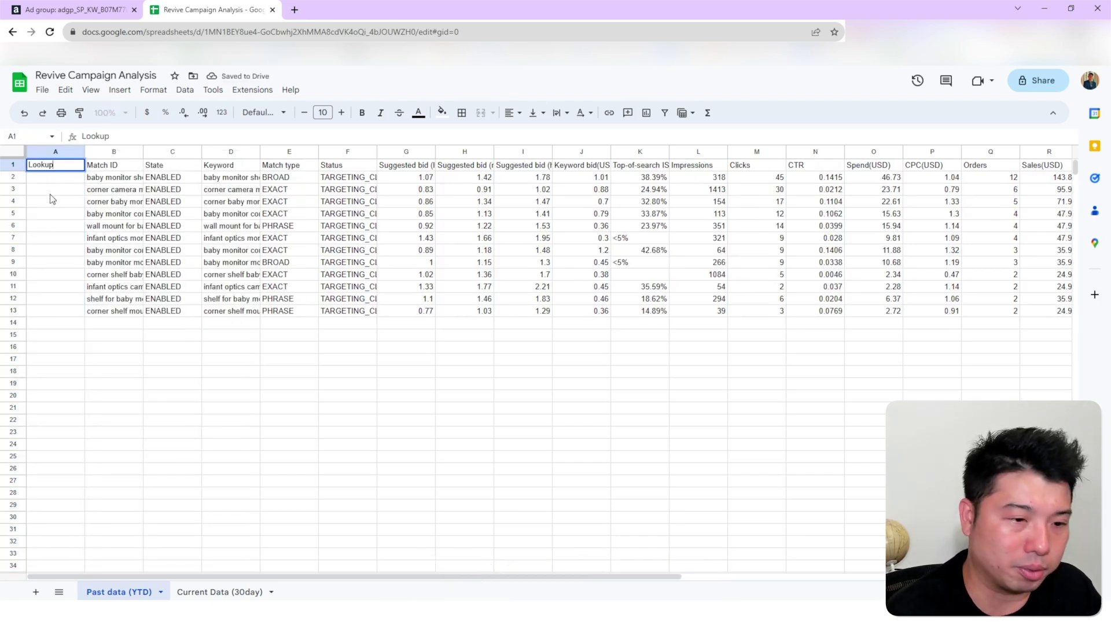
pyautogui.press('Return')
# Enter =vlookup(B2,'Current Data (30day)'!A:A,1,false) in A2 of Past data (YTD) and fill it down to A13
pyautogui.write('=v')
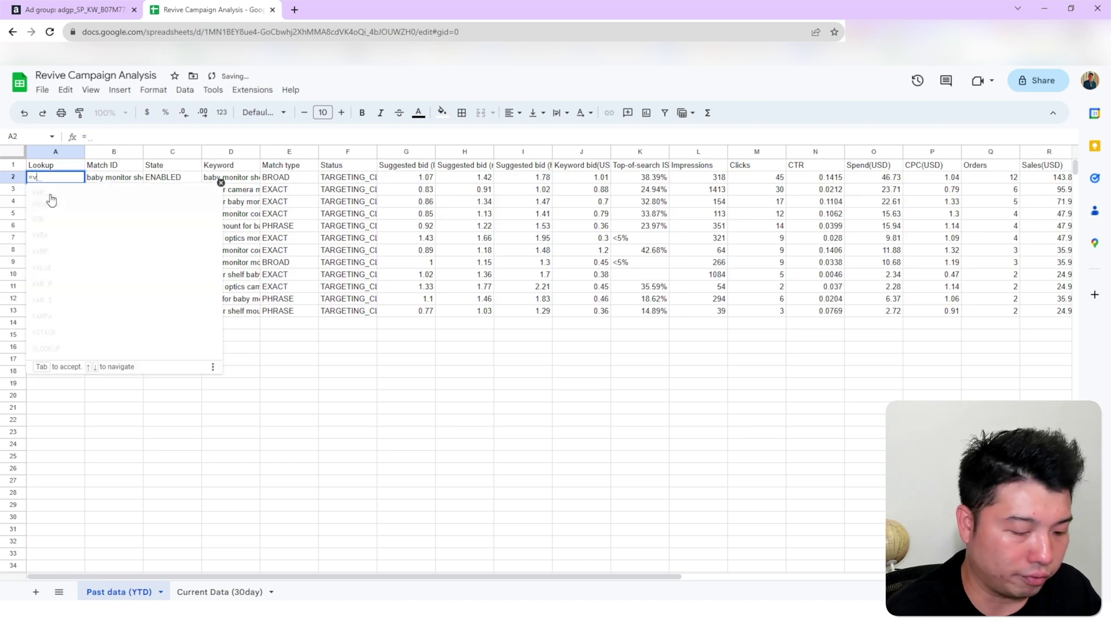
pyautogui.write('lookup(')
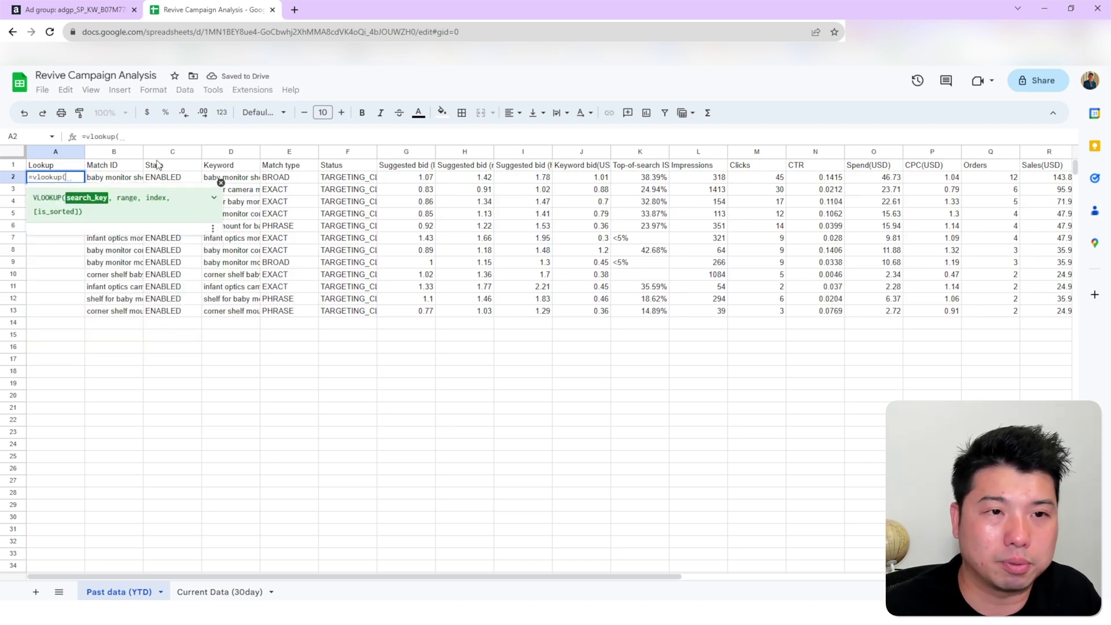
pyautogui.click(140, 177)
pyautogui.write(',')
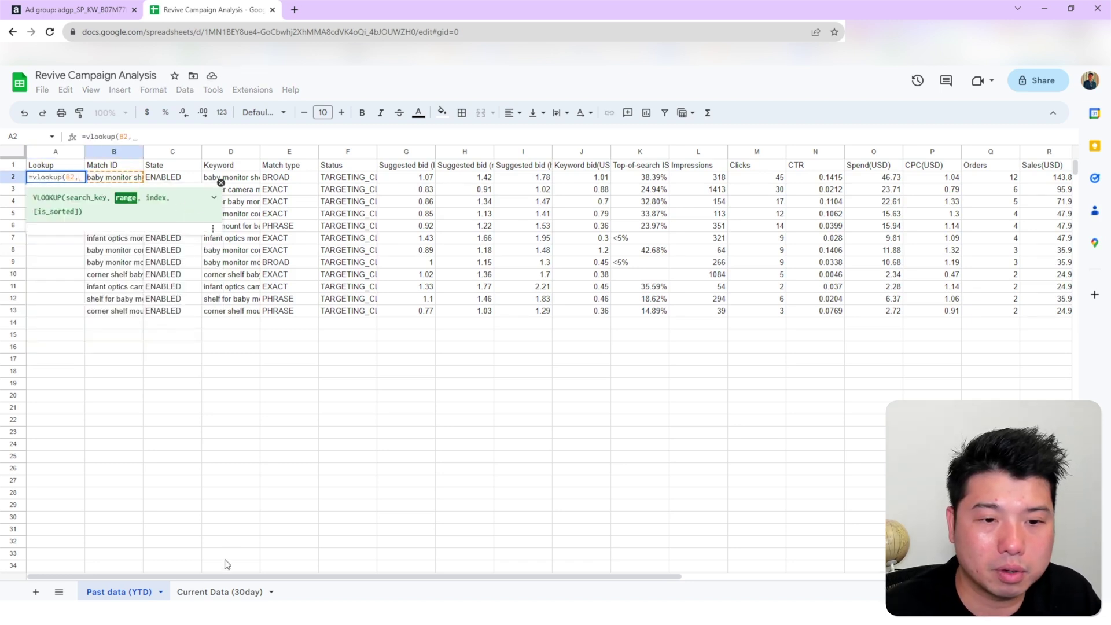
pyautogui.click(217, 591)
pyautogui.click(58, 151)
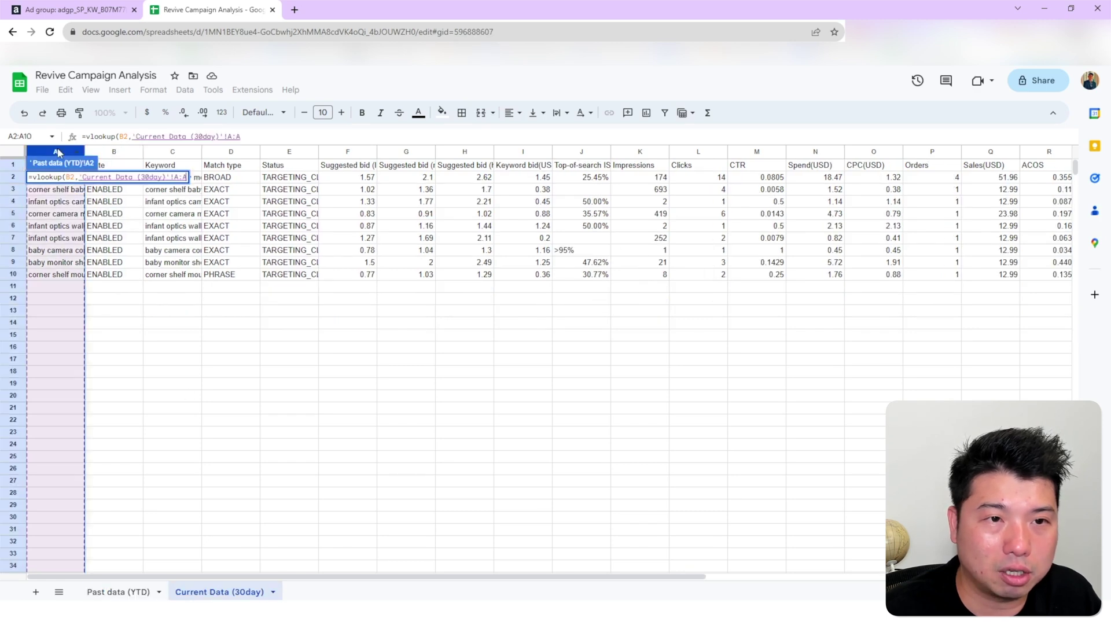
pyautogui.write(',1,false)')
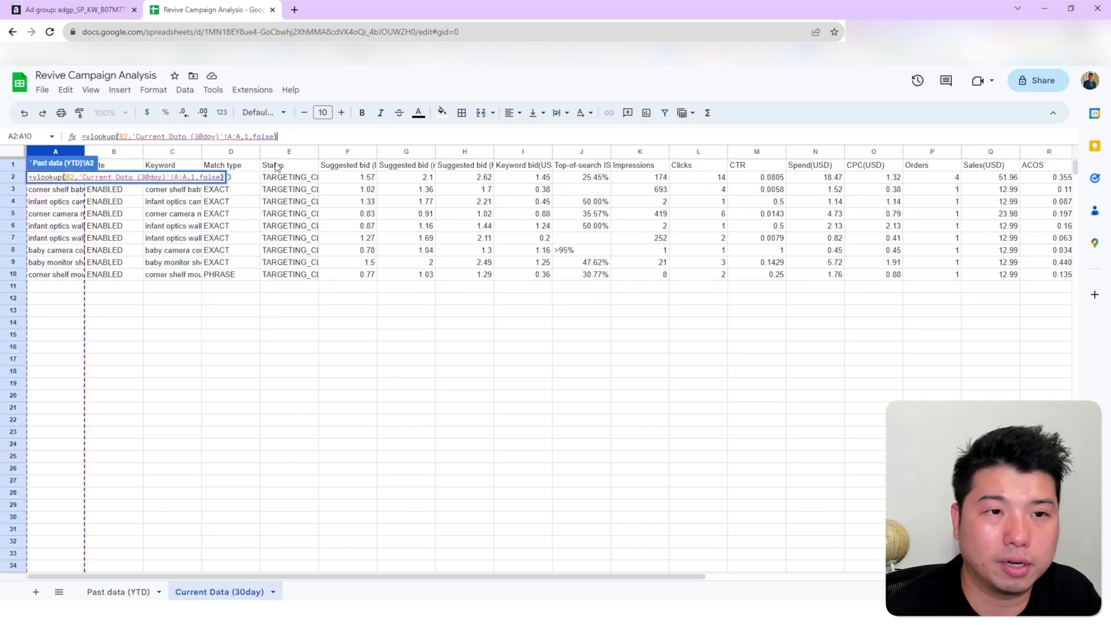
pyautogui.press('Return')
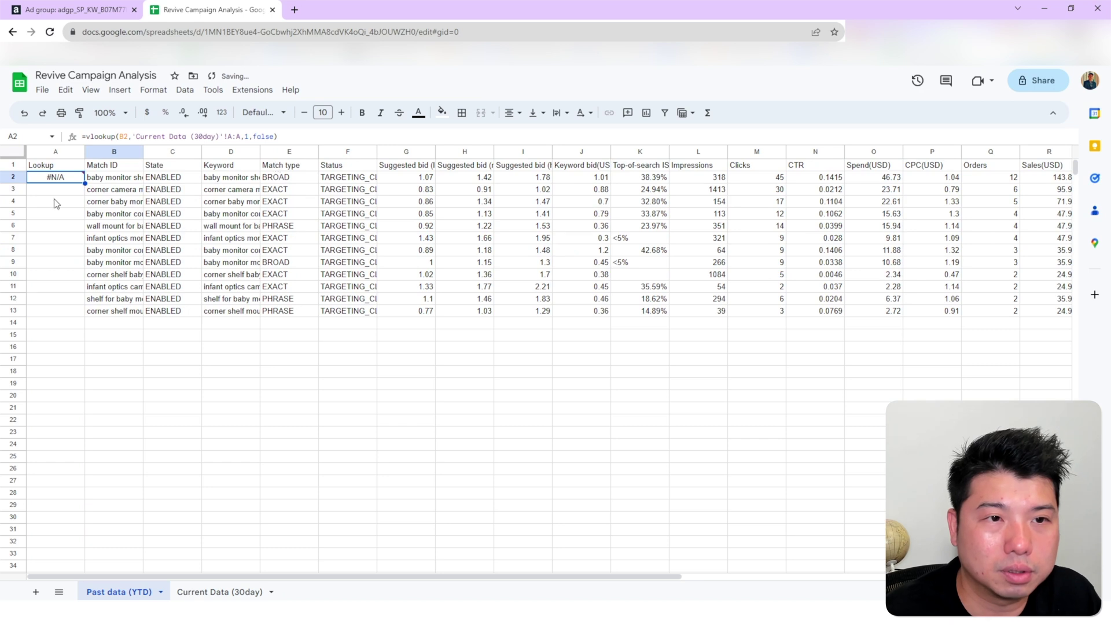
pyautogui.moveTo(85, 183); pyautogui.dragTo(87, 316)
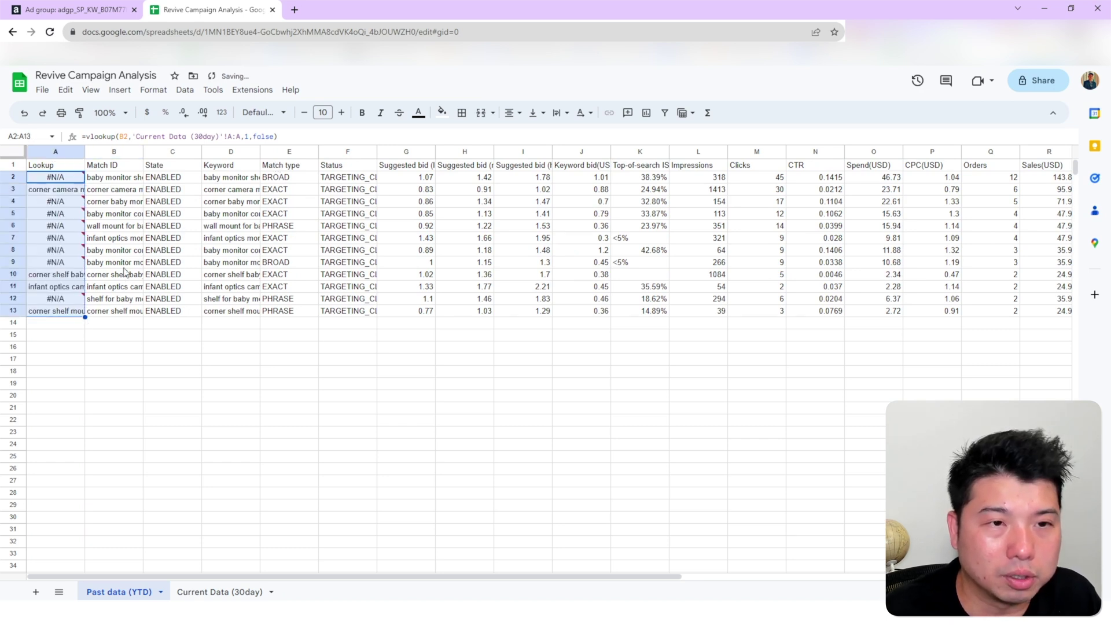
# Create a filter on the header row A1:X1 of the Past data (YTD) sheet
pyautogui.moveTo(59, 167); pyautogui.dragTo(874, 166)
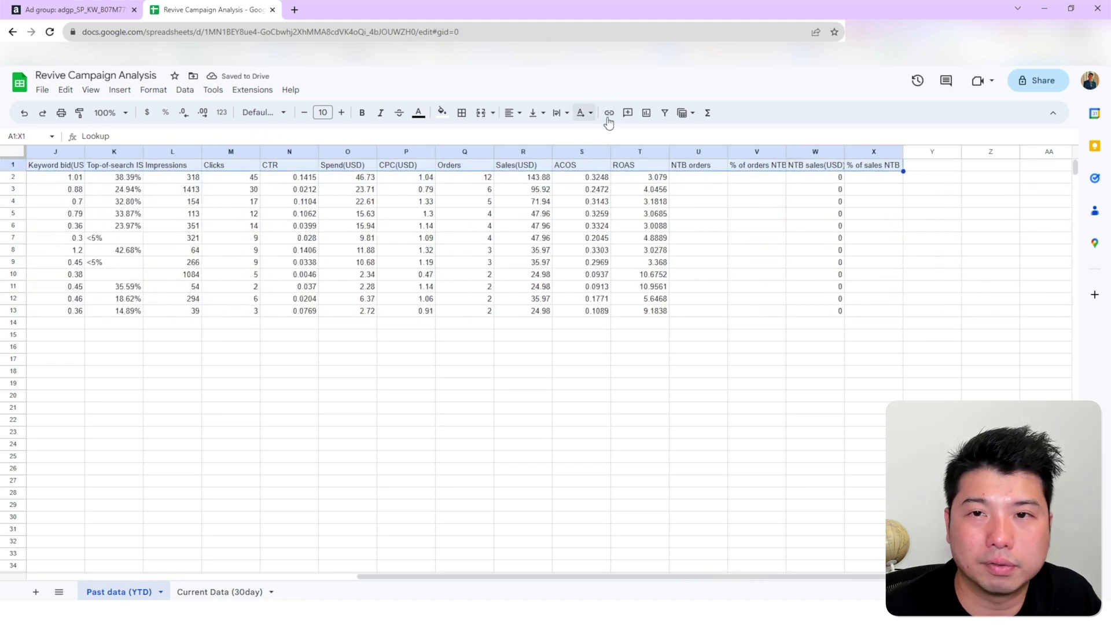
pyautogui.click(659, 115)
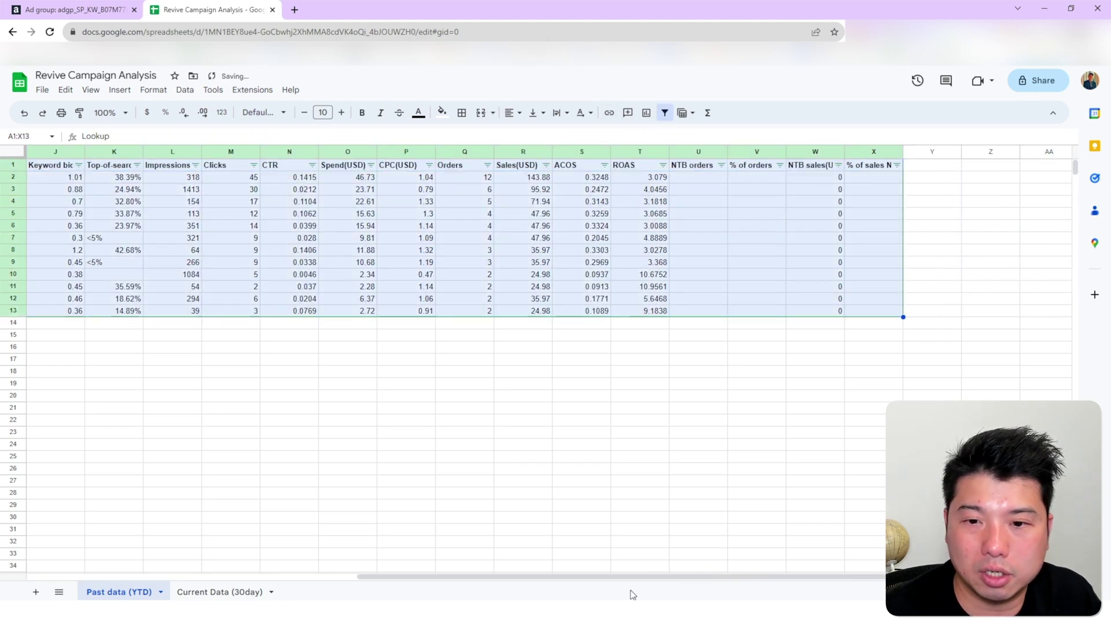
pyautogui.moveTo(637, 576); pyautogui.dragTo(149, 558)
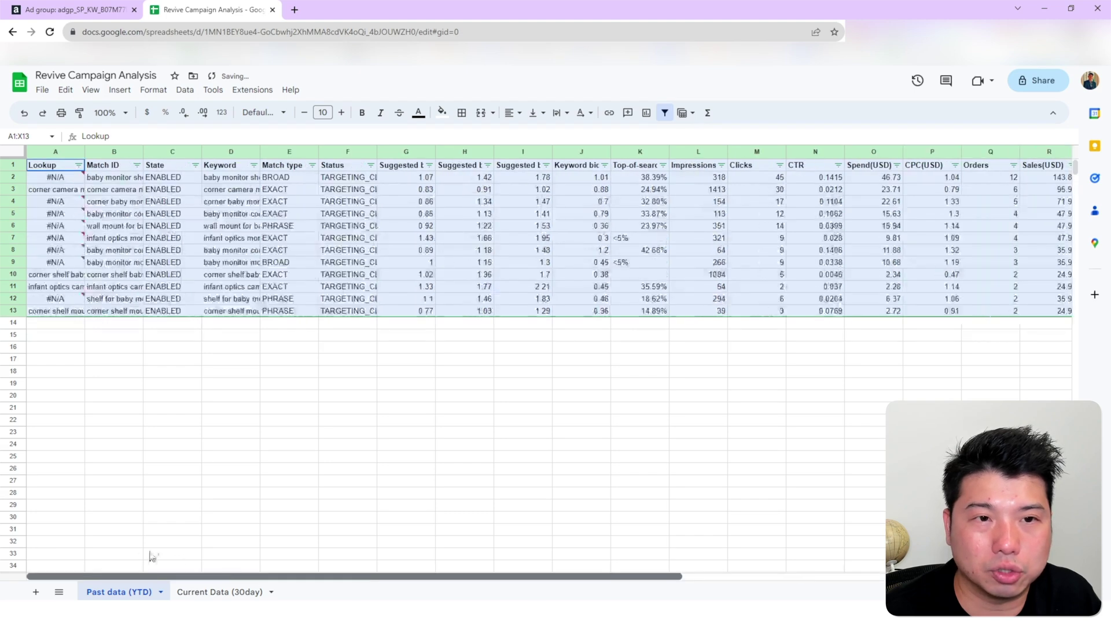
# Filter the Lookup column to show only the #N/A rows and widen the Keyword column to fit its text
pyautogui.click(78, 166)
pyautogui.click(131, 309)
pyautogui.scroll(-3, 116, 393)
pyautogui.click(104, 413)
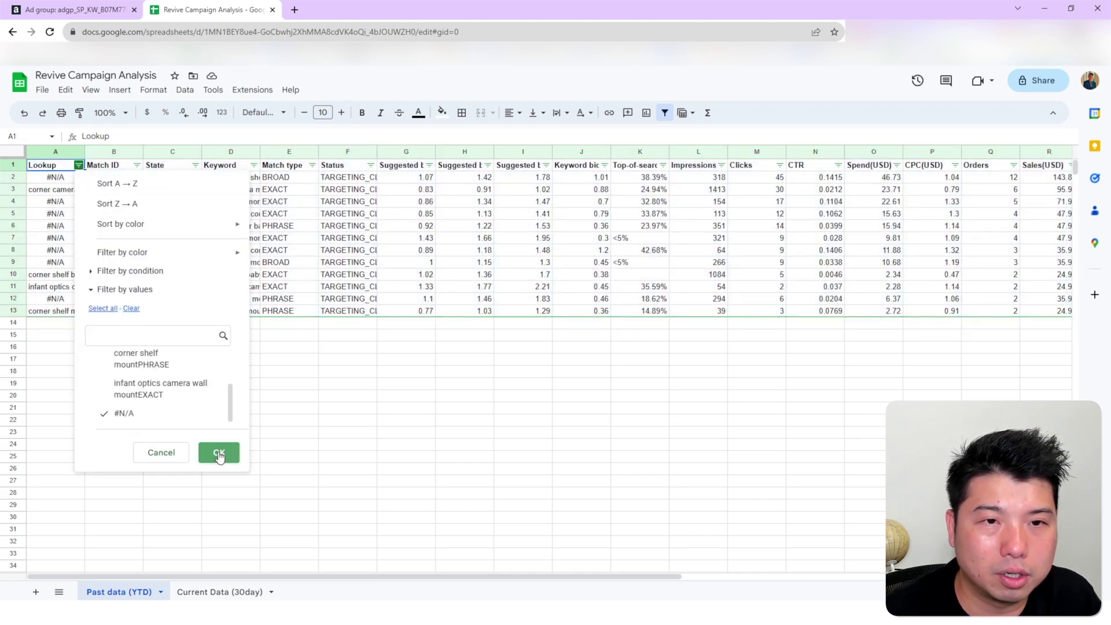
pyautogui.click(219, 454)
pyautogui.moveTo(242, 177); pyautogui.dragTo(301, 272)
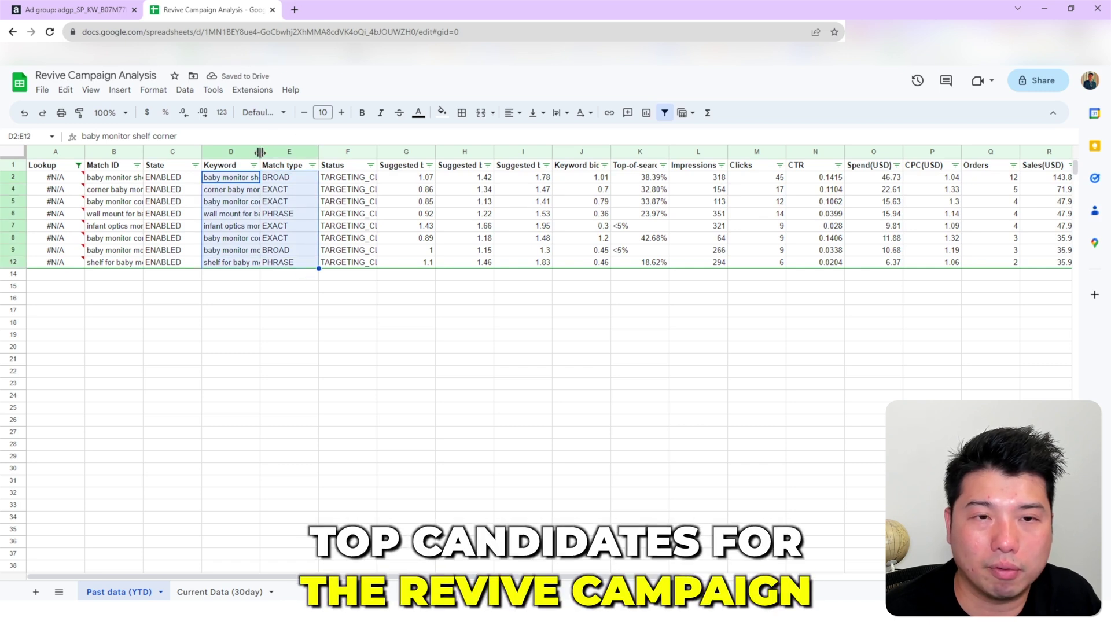
pyautogui.moveTo(260, 152); pyautogui.dragTo(317, 151)
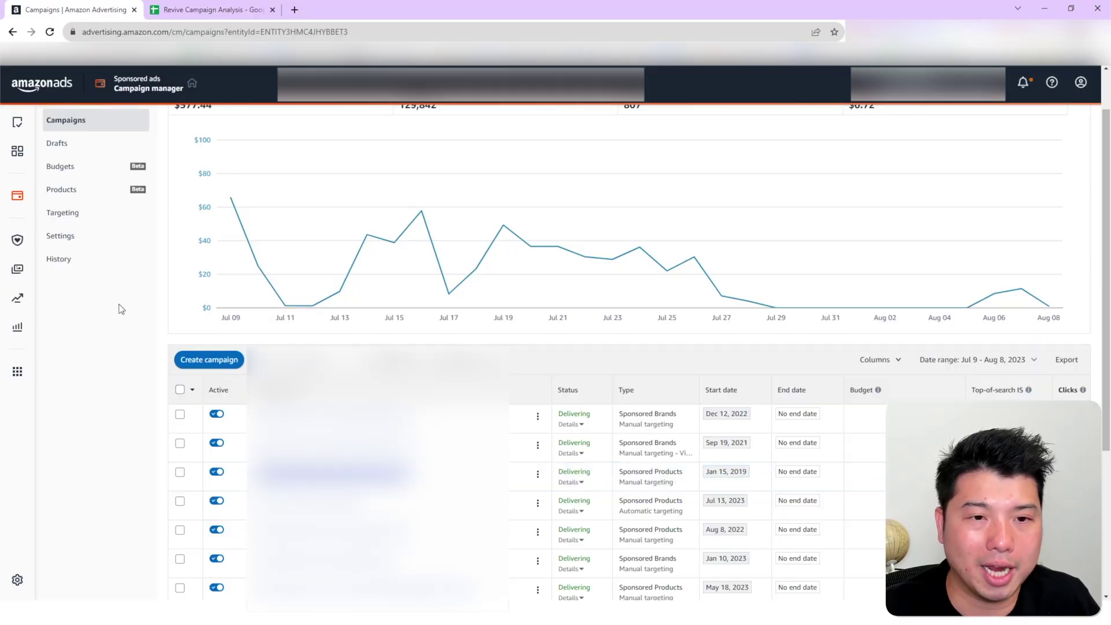
# Start a new Sponsored Products campaign in Amazon Ads and choose manual targeting for it
pyautogui.click(213, 360)
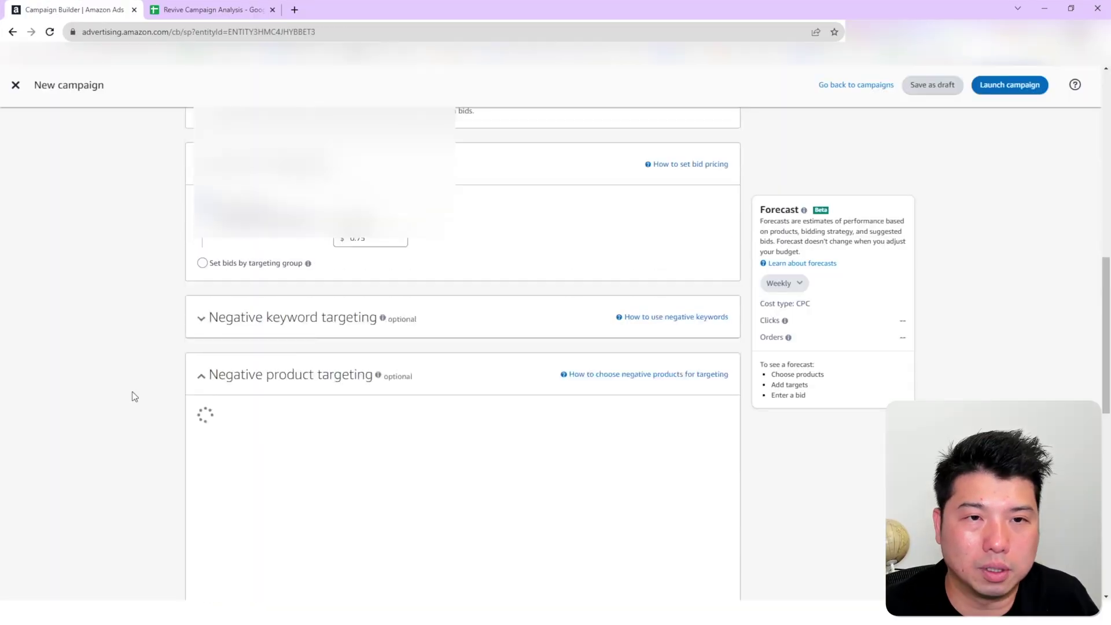
pyautogui.click(202, 331)
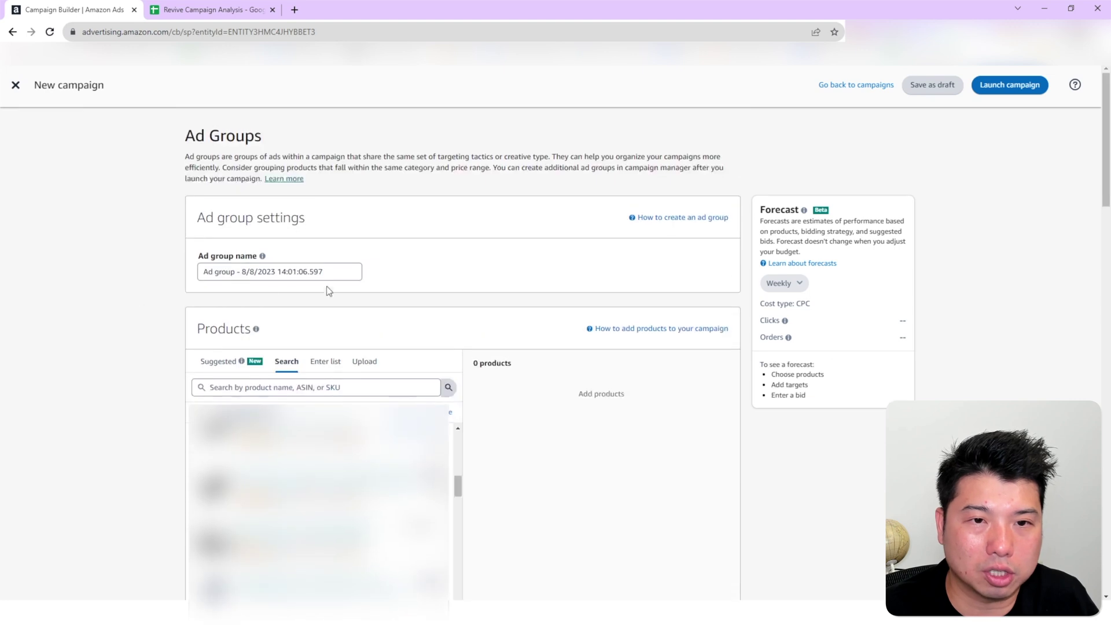
pyautogui.moveTo(337, 272); pyautogui.dragTo(25, 249)
pyautogui.write('Baby_Monitor_Mount_SP_KW_B07M77K2L2')
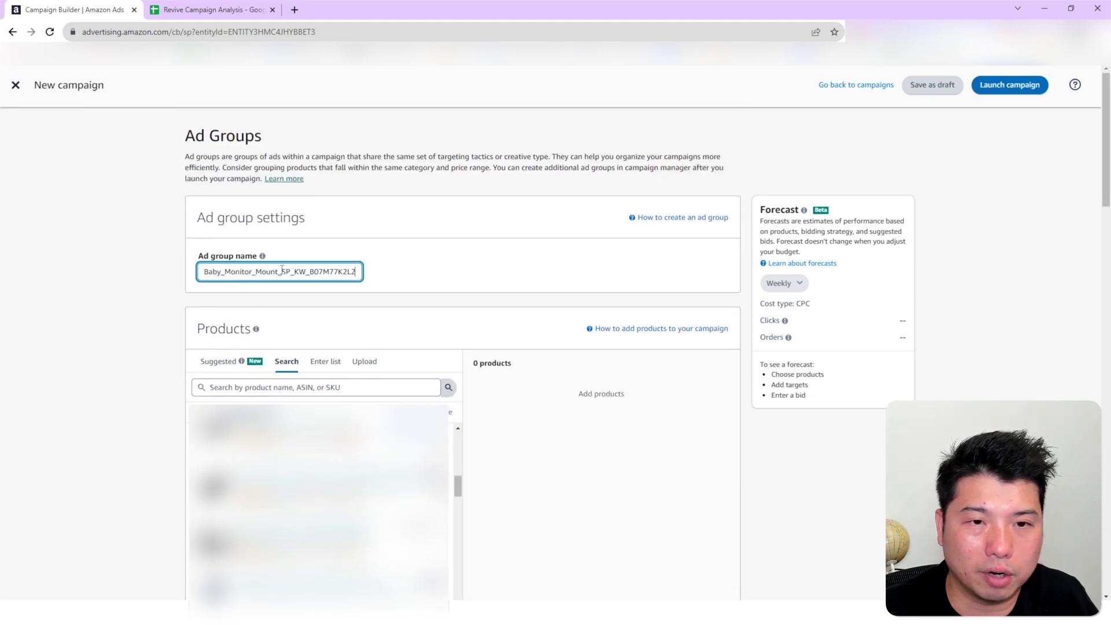
pyautogui.moveTo(282, 270); pyautogui.dragTo(146, 271)
pyautogui.click(237, 273)
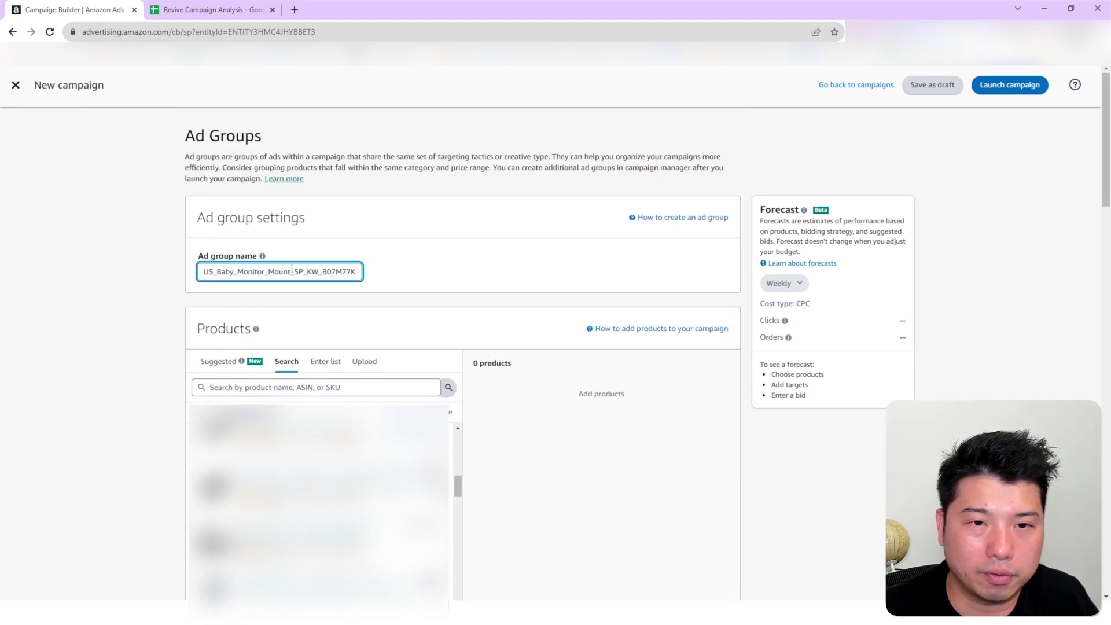
# Name the ad group adgp_SP_KW_B07M77K2L2_revive
pyautogui.moveTo(292, 270); pyautogui.dragTo(50, 279)
pyautogui.write('adgp_SP_KW_B07M77K2L2_revive')
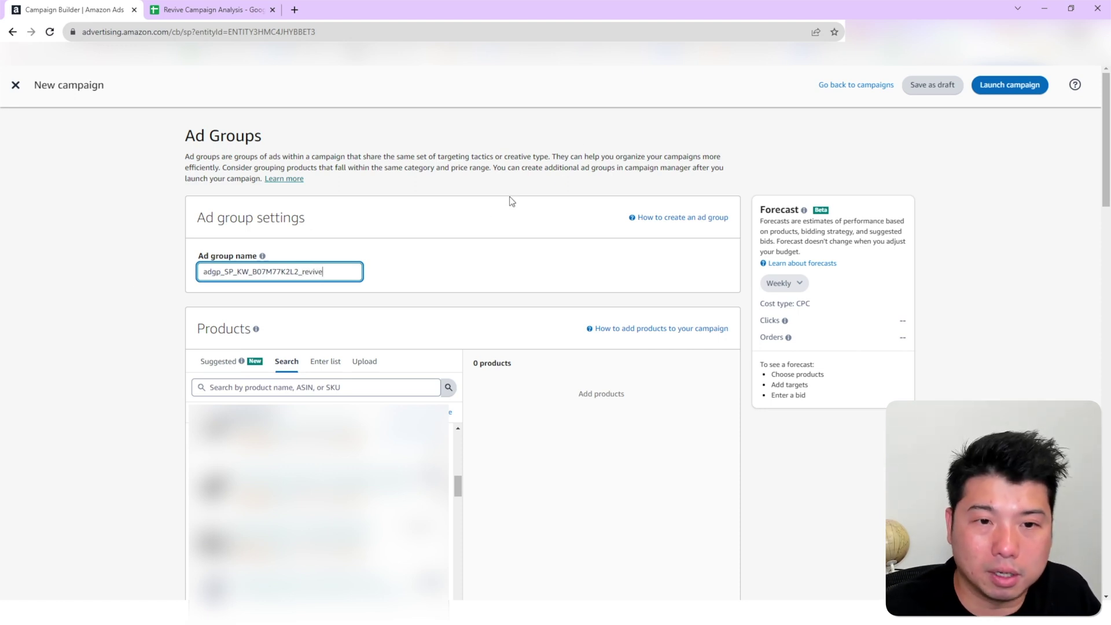
pyautogui.click(397, 228)
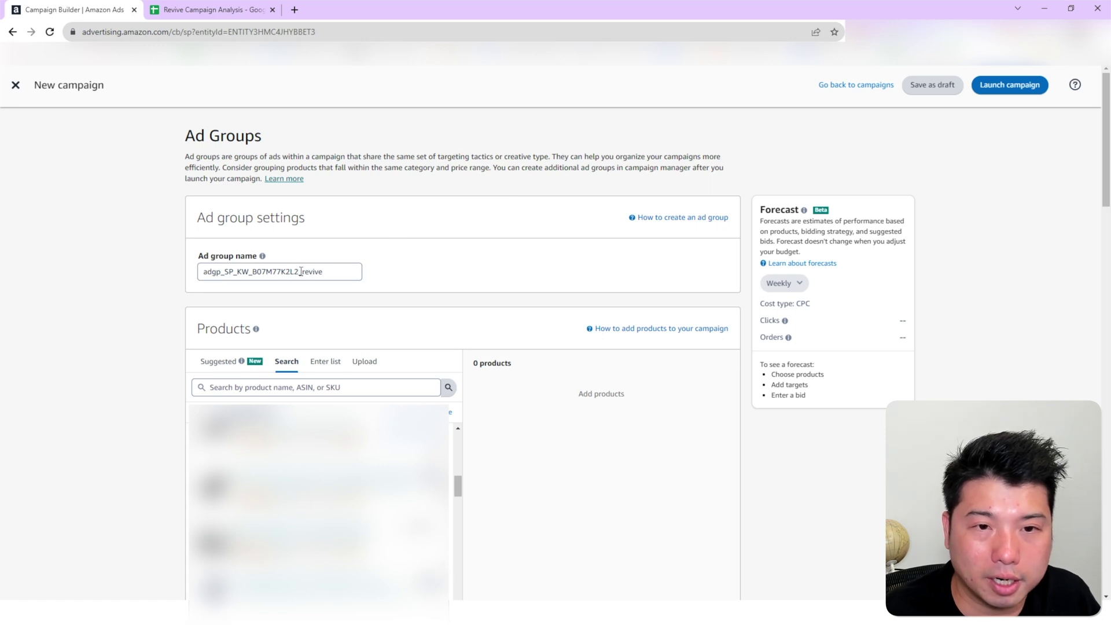
# Search the ad group's product list for the ASIN B07M77K2L2
pyautogui.moveTo(300, 272); pyautogui.dragTo(262, 270)
pyautogui.click(339, 387)
pyautogui.write('B07M77K2L2')
pyautogui.click(448, 387)
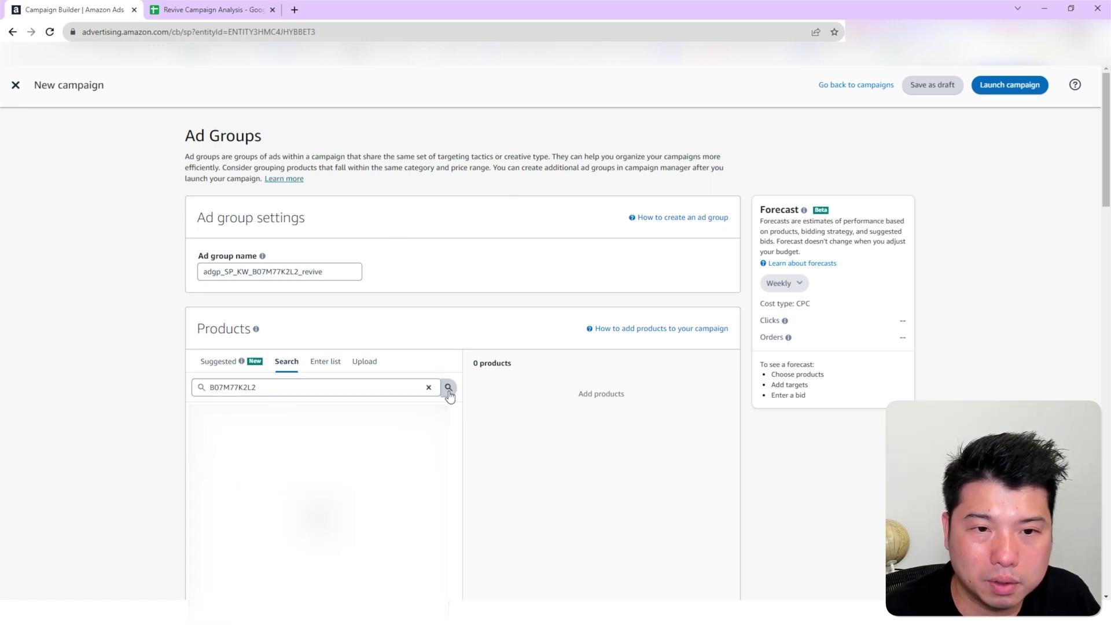
# Choose file upload for keyword targeting and download the XLSX keyword template
pyautogui.scroll(-10, 280, 360)
pyautogui.click(272, 356)
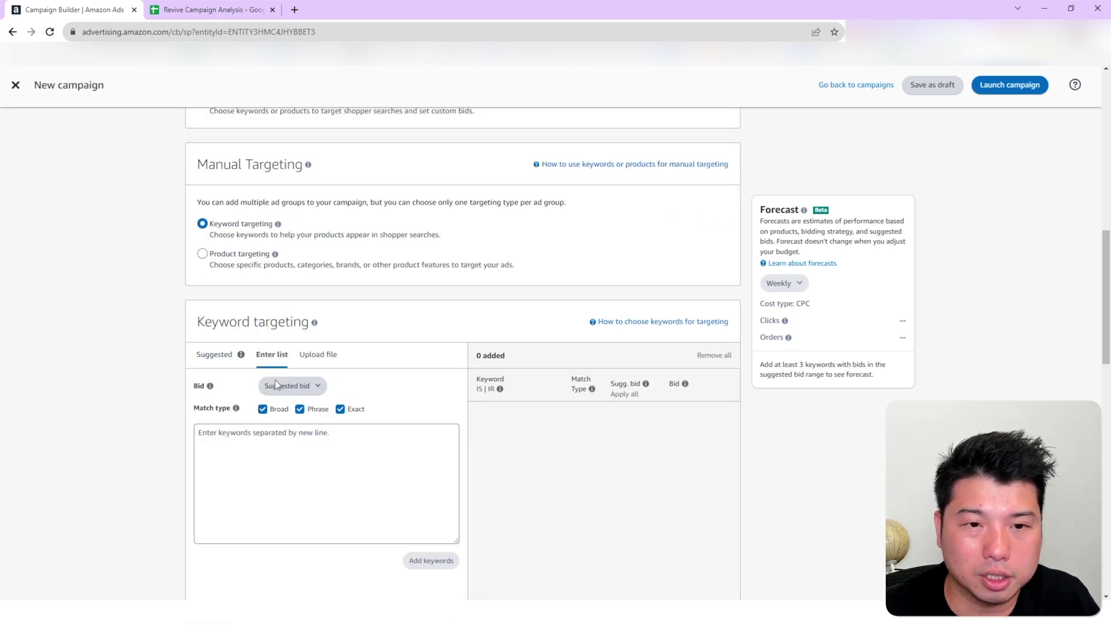
pyautogui.click(322, 359)
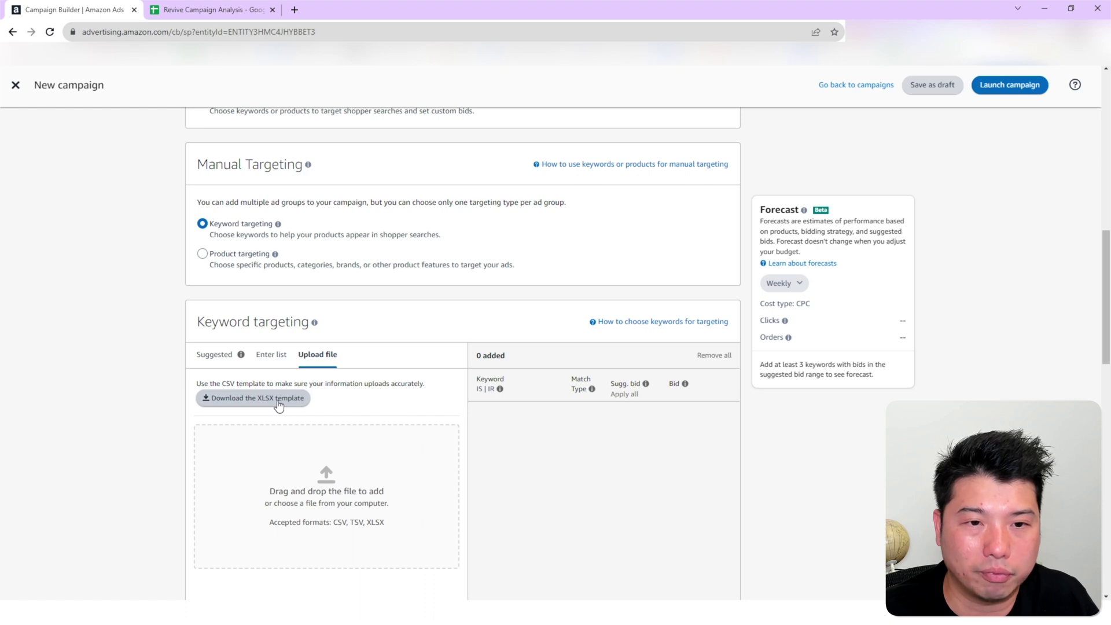
pyautogui.click(212, 9)
pyautogui.click(71, 19)
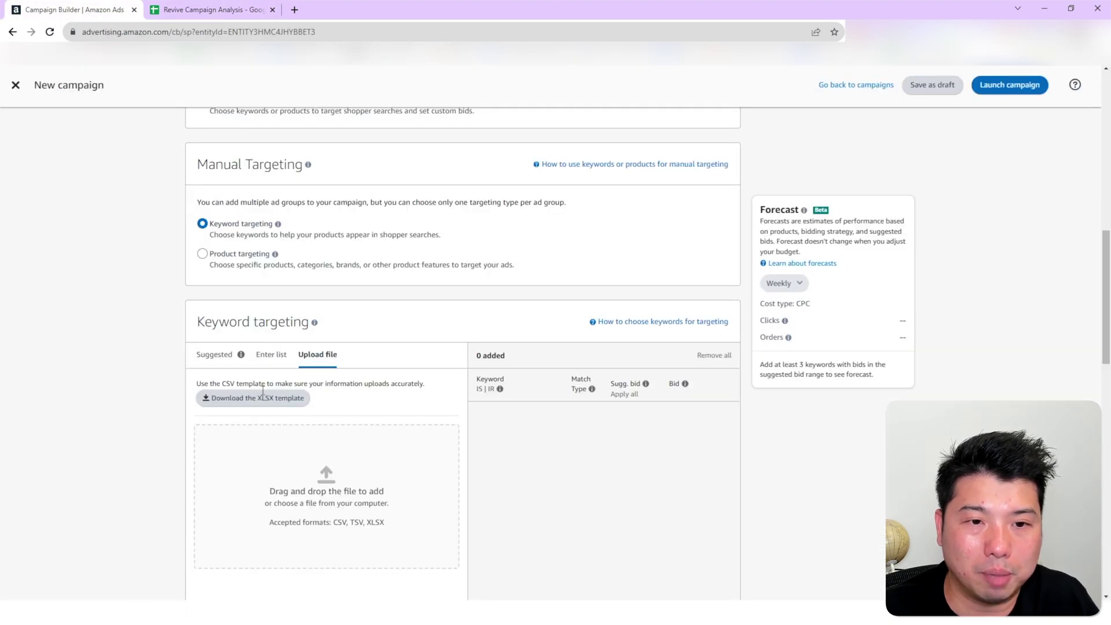
# Switch to Google Sheets and upload the downloaded keyword_template file to open it as a spreadsheet
pyautogui.click(212, 10)
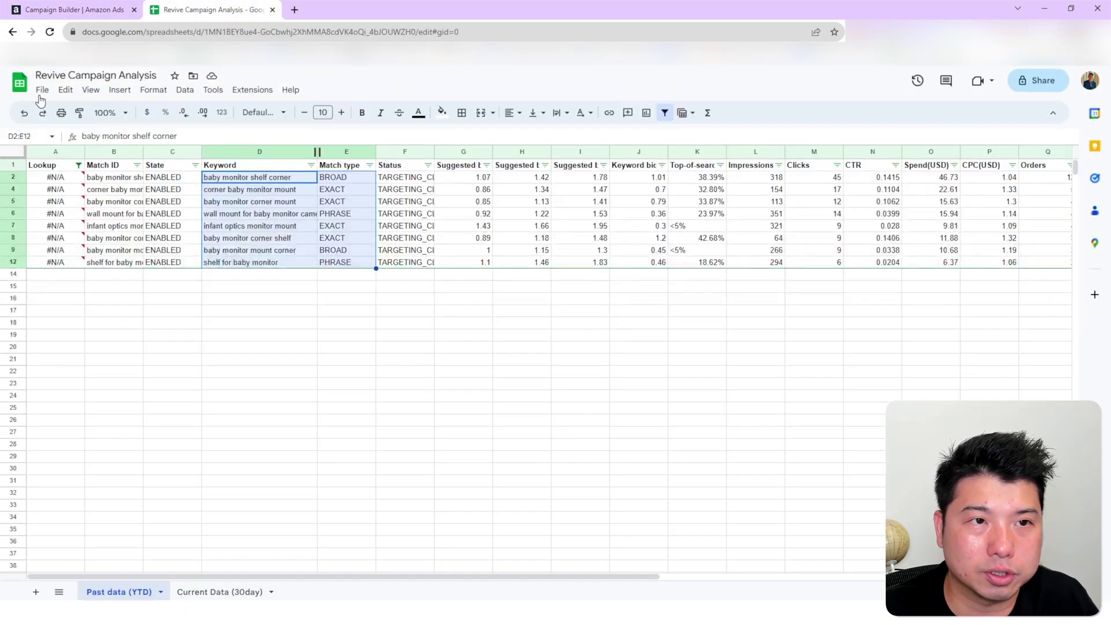
pyautogui.click(43, 90)
pyautogui.click(70, 127)
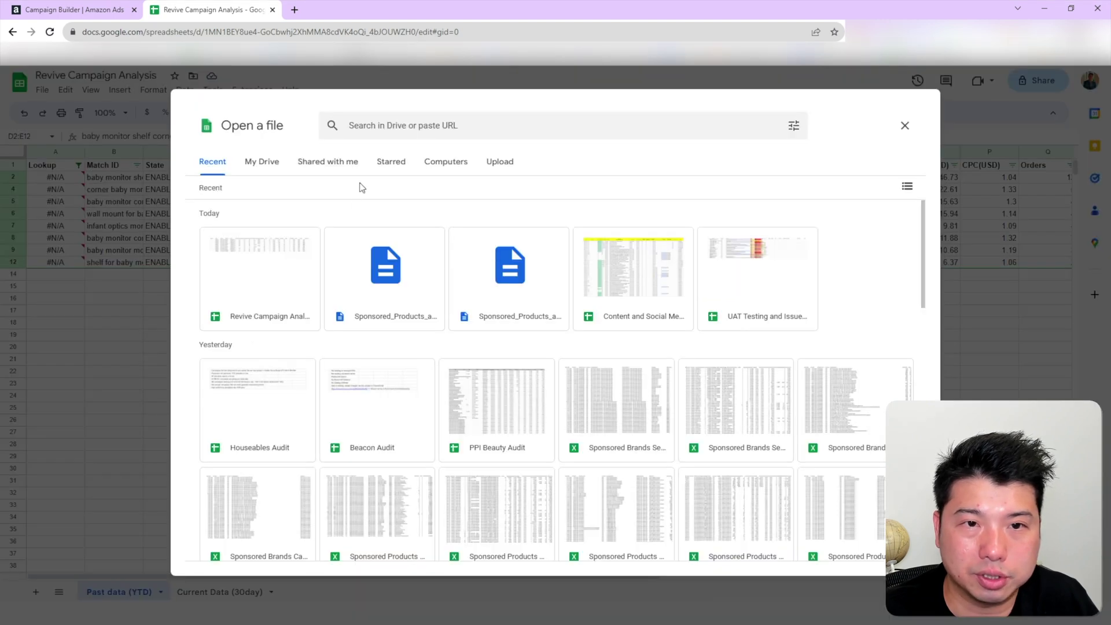
pyautogui.click(500, 162)
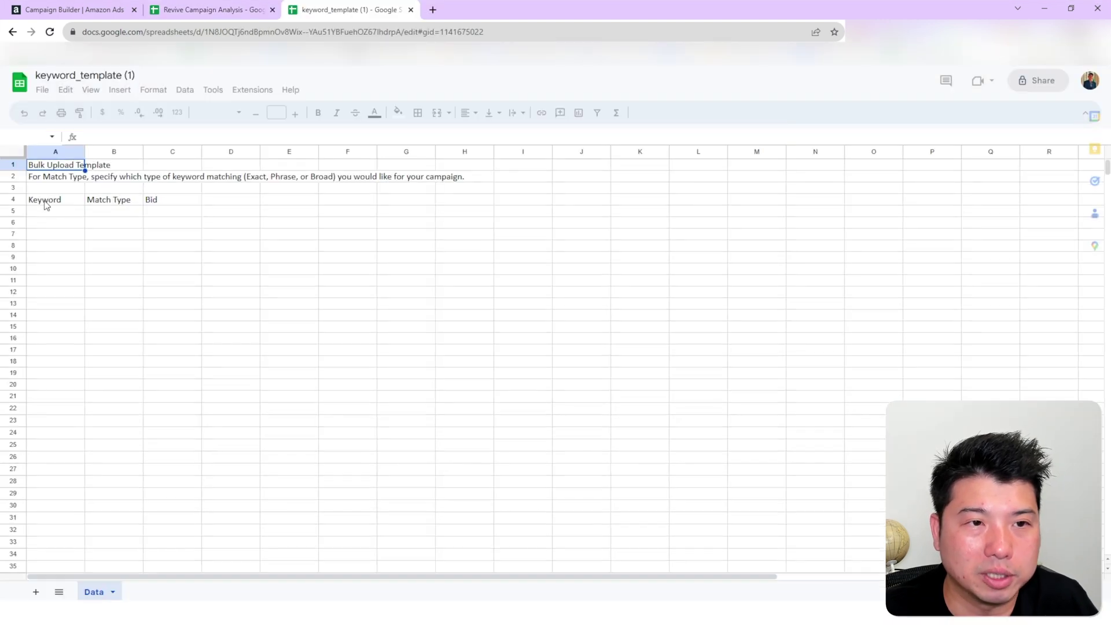
pyautogui.moveTo(62, 202); pyautogui.dragTo(128, 205)
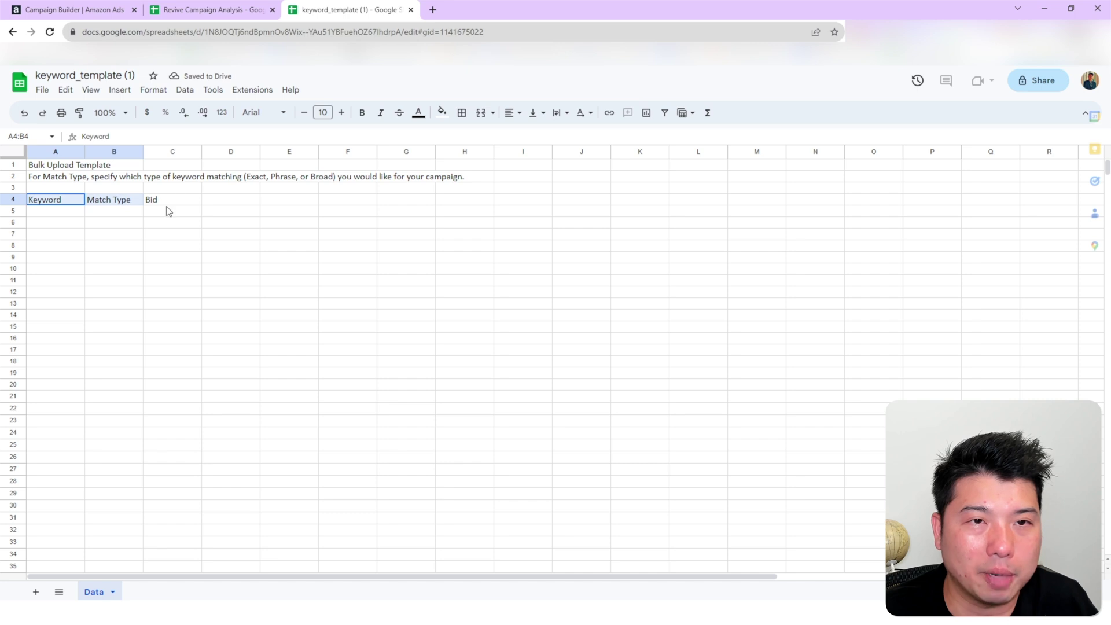
# Copy the filtered keywords and match types from Past data (YTD) and paste them as values from A5 of keyword_template (1)
pyautogui.click(191, 10)
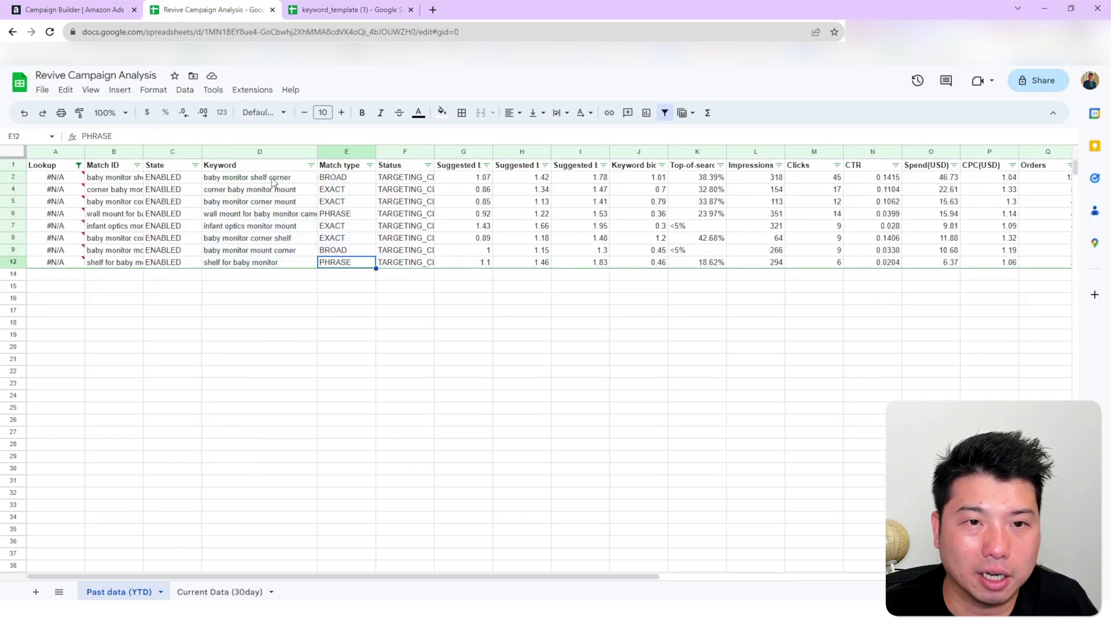
pyautogui.moveTo(275, 177); pyautogui.dragTo(341, 263)
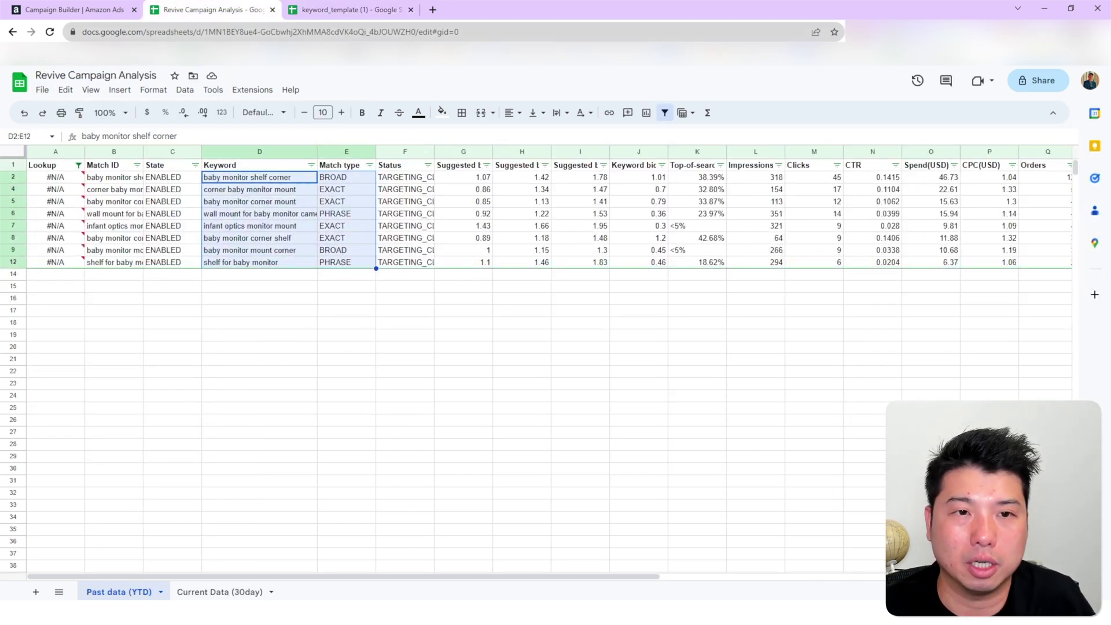
pyautogui.hotkey('ctrl', 'c')
pyautogui.click(355, 11)
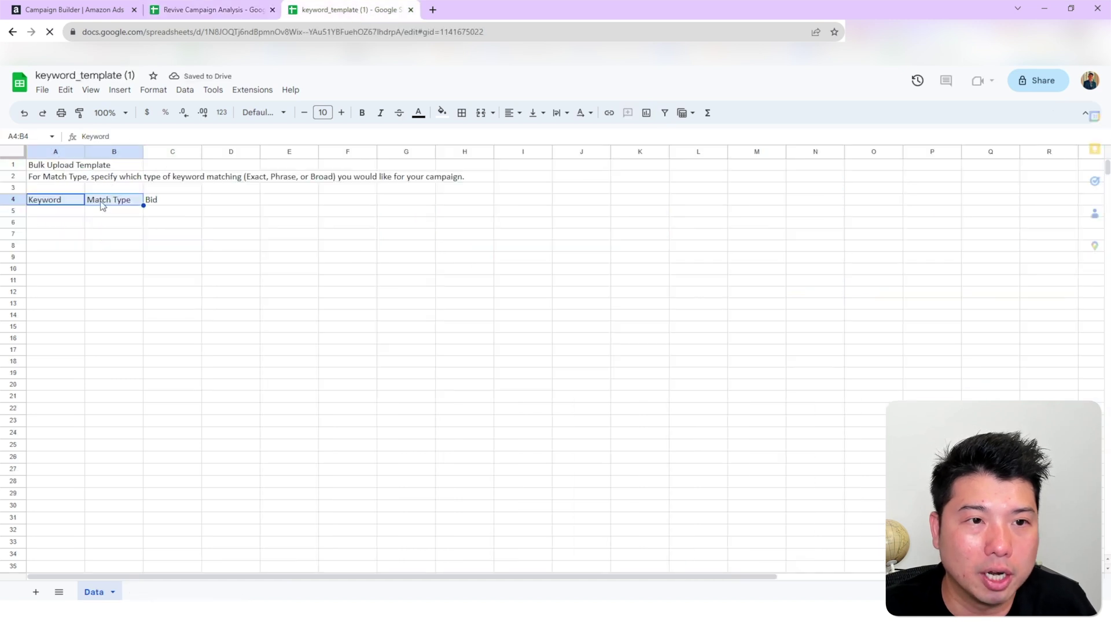
pyautogui.click(60, 213)
pyautogui.rightClick(58, 212)
pyautogui.moveTo(181, 253)
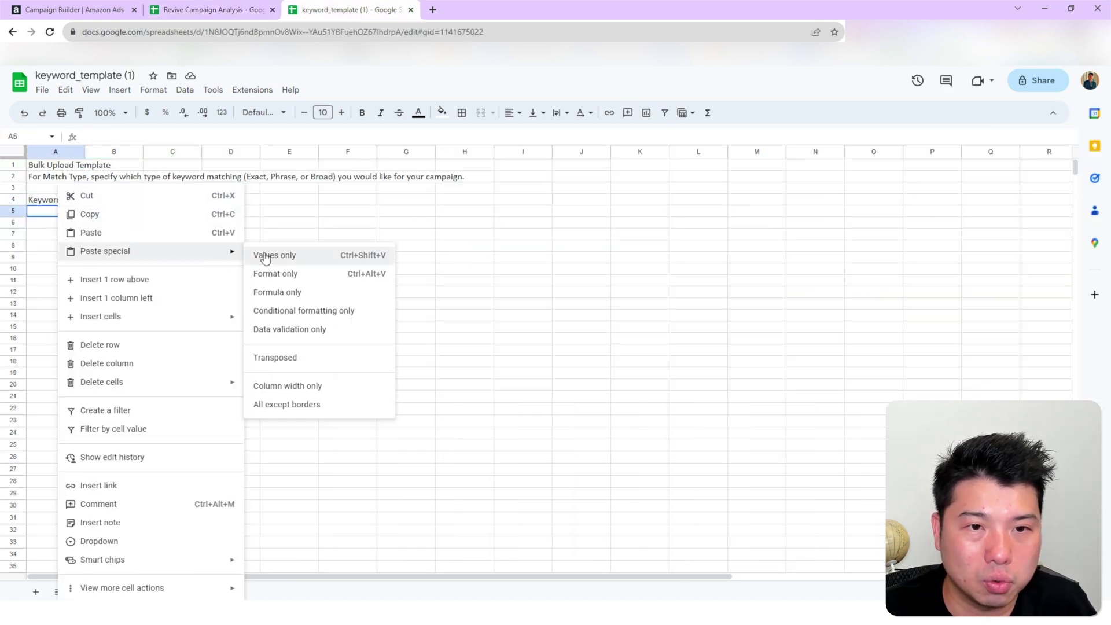
pyautogui.click(265, 256)
# Copy the filtered CPC(USD) values from Past data (YTD) and paste them as values into the template's Bid column from C5
pyautogui.moveTo(167, 209); pyautogui.dragTo(158, 288)
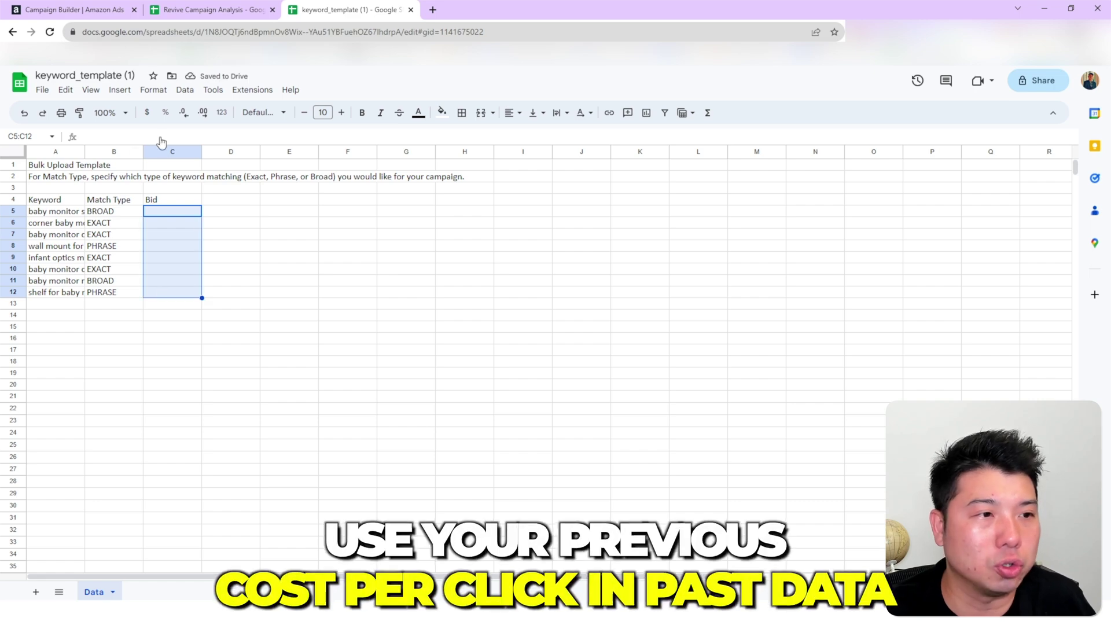
pyautogui.click(213, 10)
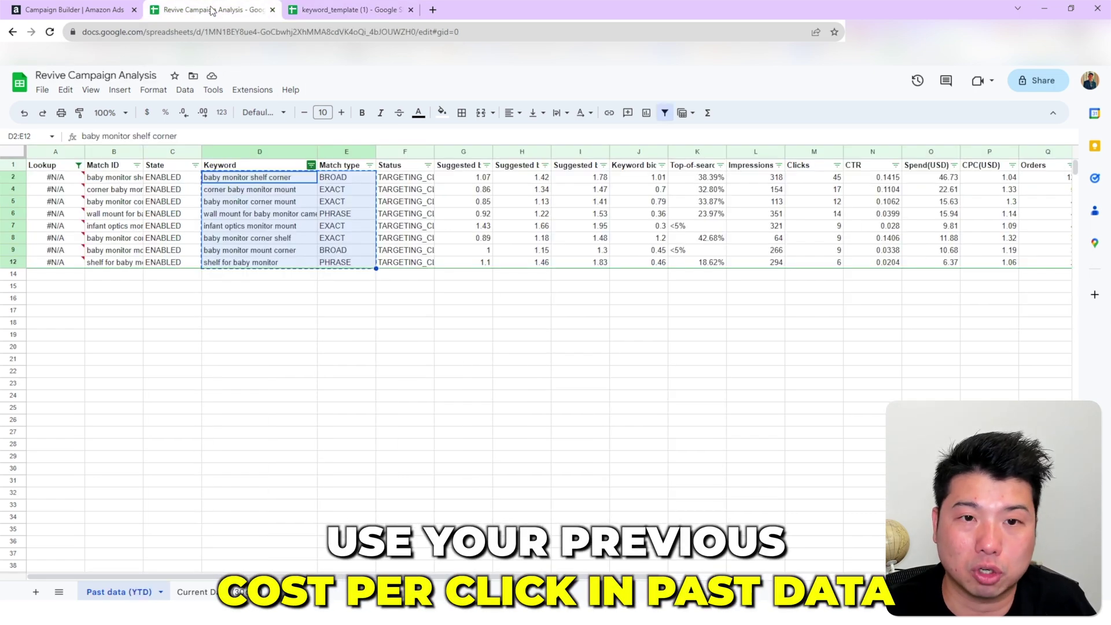
pyautogui.click(820, 251)
pyautogui.moveTo(987, 177); pyautogui.dragTo(993, 265)
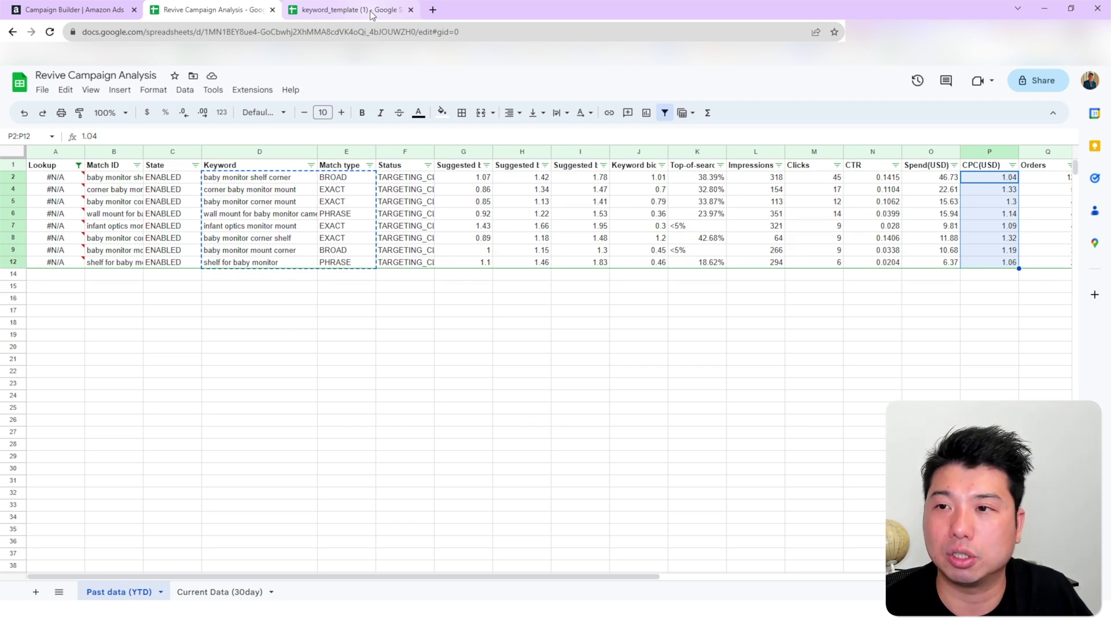
pyautogui.hotkey('ctrl', 'c')
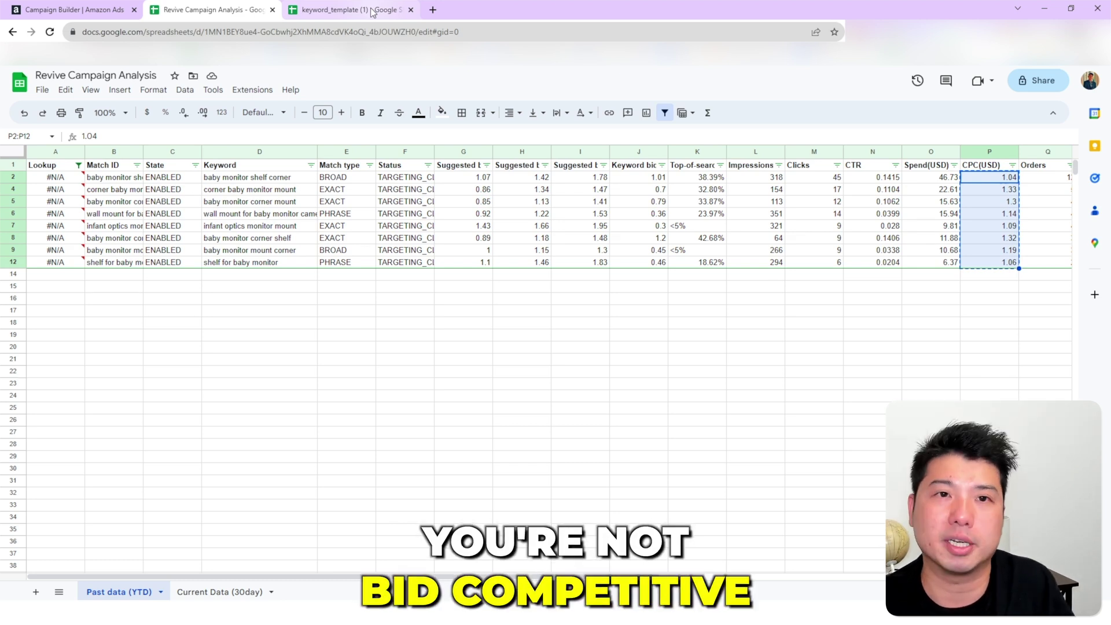
pyautogui.click(371, 11)
pyautogui.click(194, 213)
pyautogui.rightClick(195, 213)
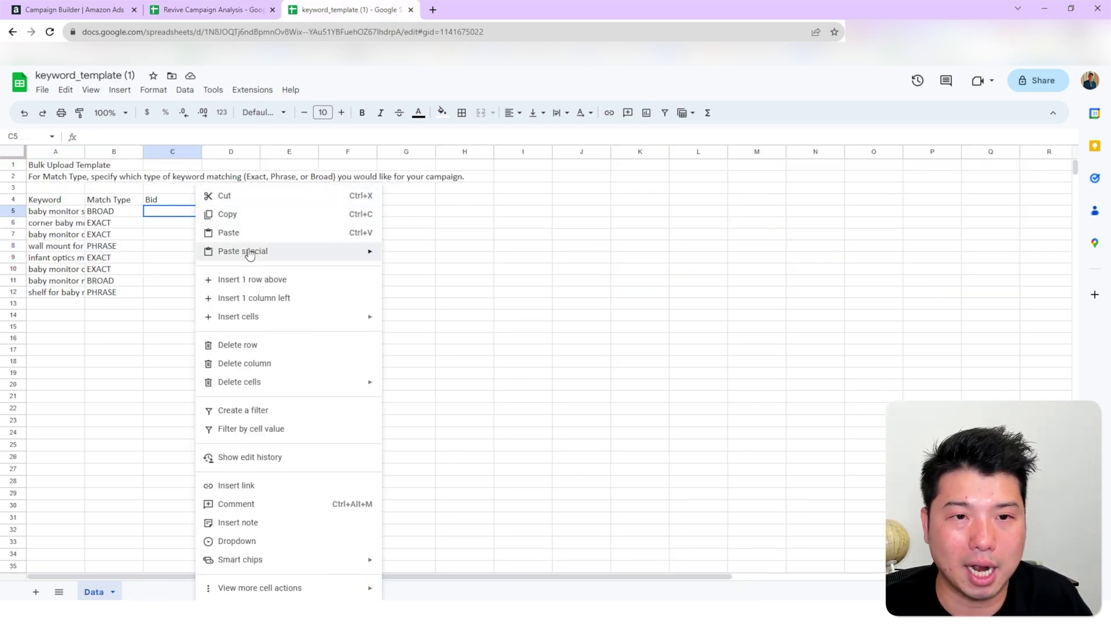
pyautogui.moveTo(248, 251)
pyautogui.click(424, 261)
# Enter =C5*1.15 in D5 of the template and fill the formula down to D12
pyautogui.click(236, 214)
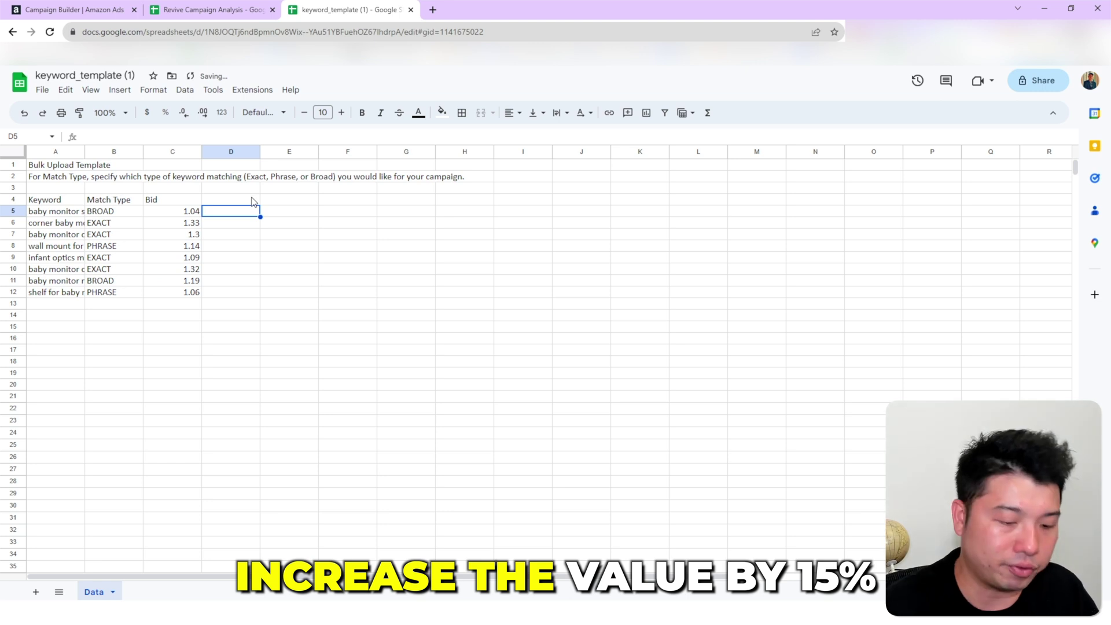
pyautogui.write('=')
pyautogui.click(190, 214)
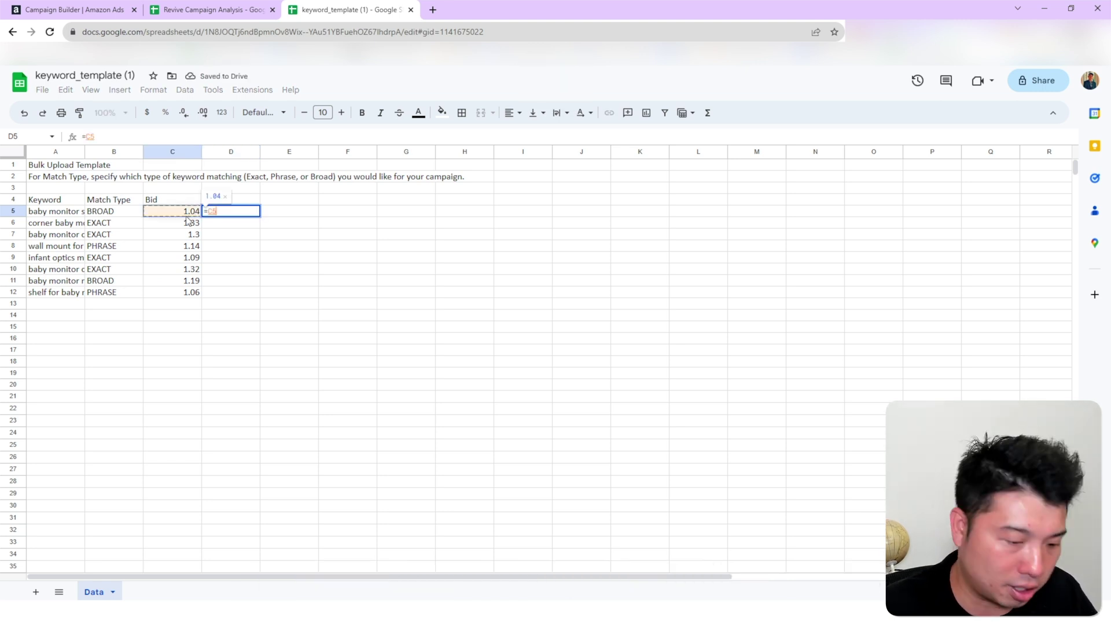
pyautogui.write('*1.15')
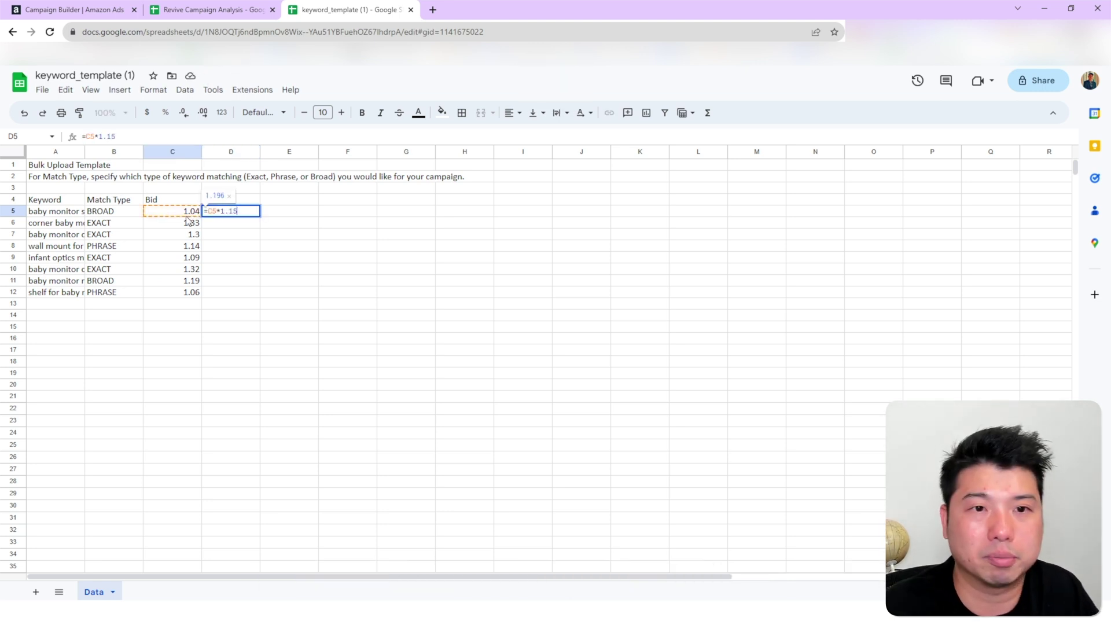
pyautogui.press('Return')
pyautogui.click(274, 296)
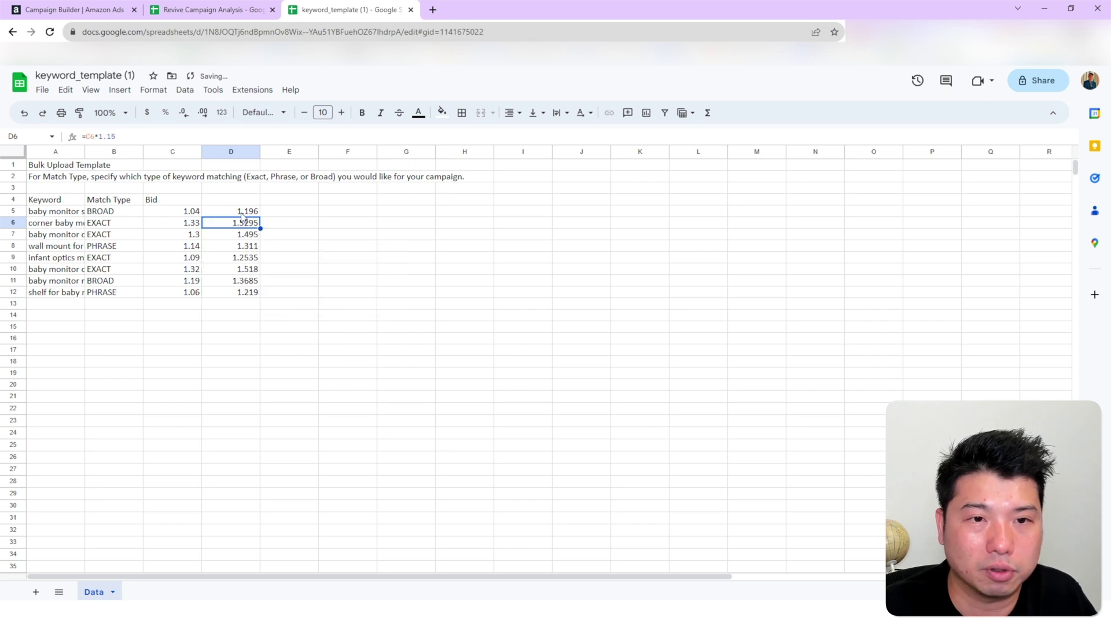
# Replace the bids in C5:C12 with the calculated amounts from column D as values, and clear the helper column
pyautogui.moveTo(234, 211); pyautogui.dragTo(251, 293)
pyautogui.hotkey('ctrl', 'c')
pyautogui.rightClick(183, 213)
pyautogui.moveTo(251, 253)
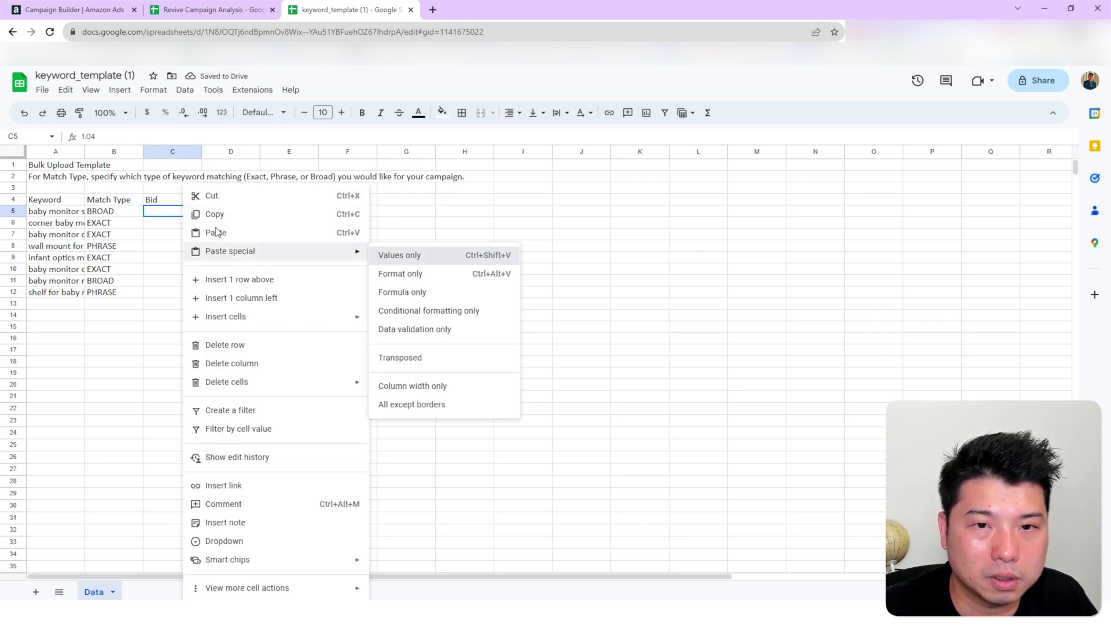
pyautogui.click(405, 252)
pyautogui.press('Delete')
pyautogui.click(174, 152)
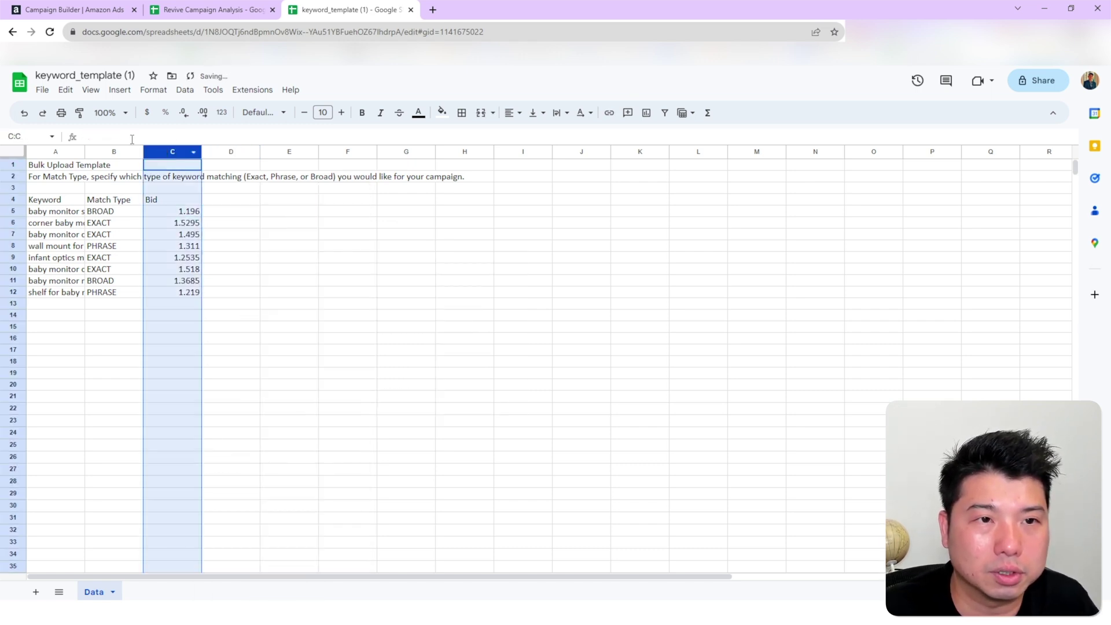
# Format the Bid column of keyword_template (1) as numbers with two decimal places
pyautogui.click(222, 112)
pyautogui.click(283, 186)
pyautogui.click(289, 280)
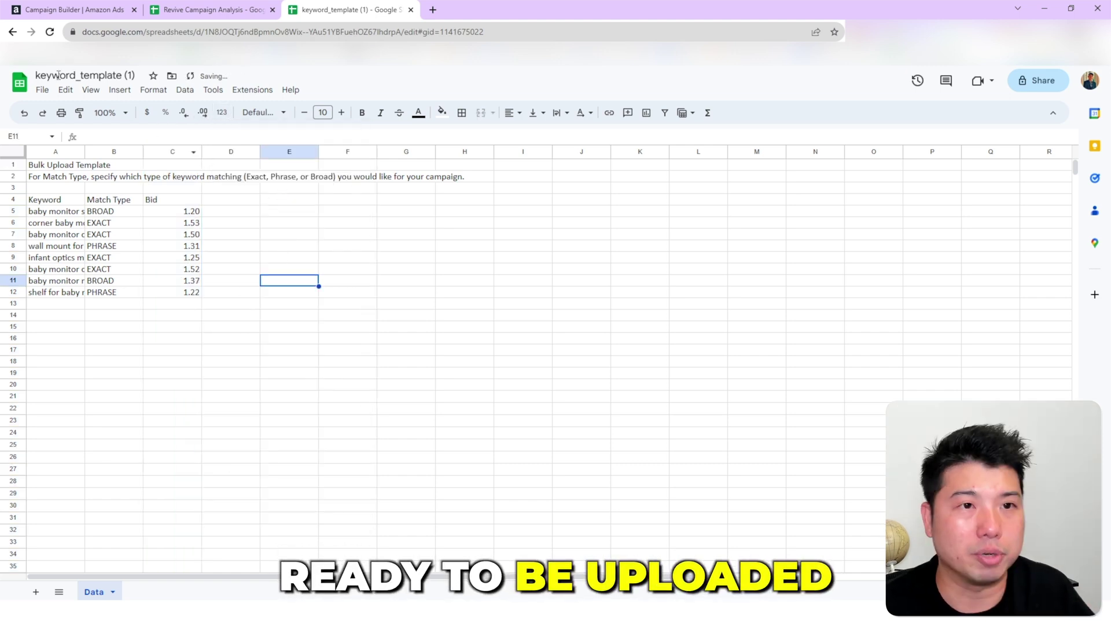
# Download the completed keyword template as comma-separated values (.csv) and as a Microsoft Excel file (.xlsx)
pyautogui.click(42, 89)
pyautogui.moveTo(173, 230)
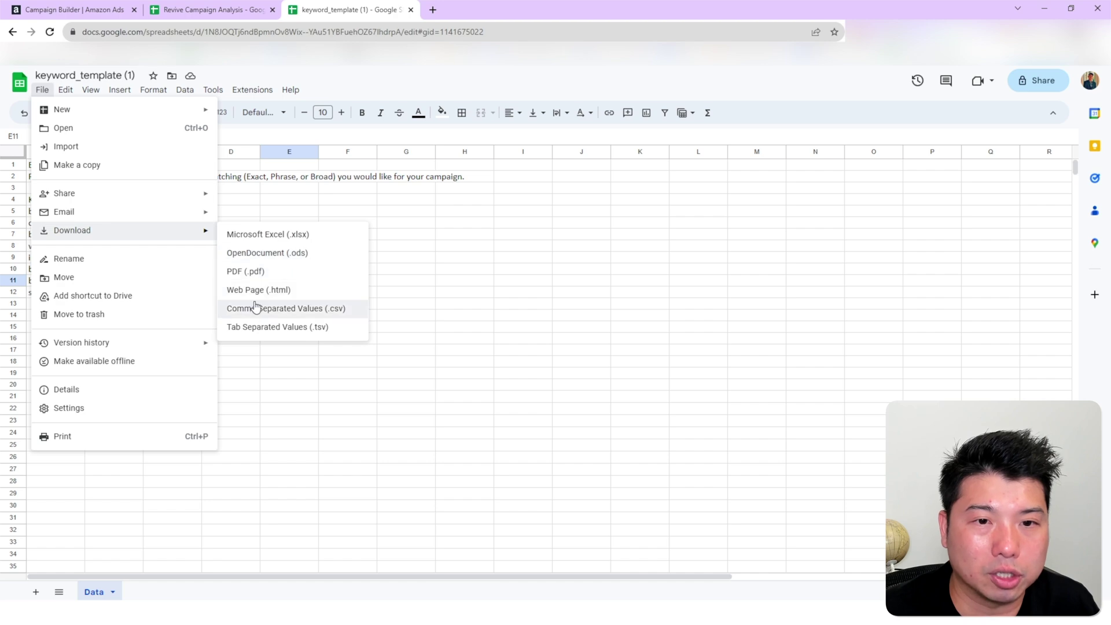
pyautogui.click(286, 309)
pyautogui.click(174, 10)
pyautogui.click(347, 10)
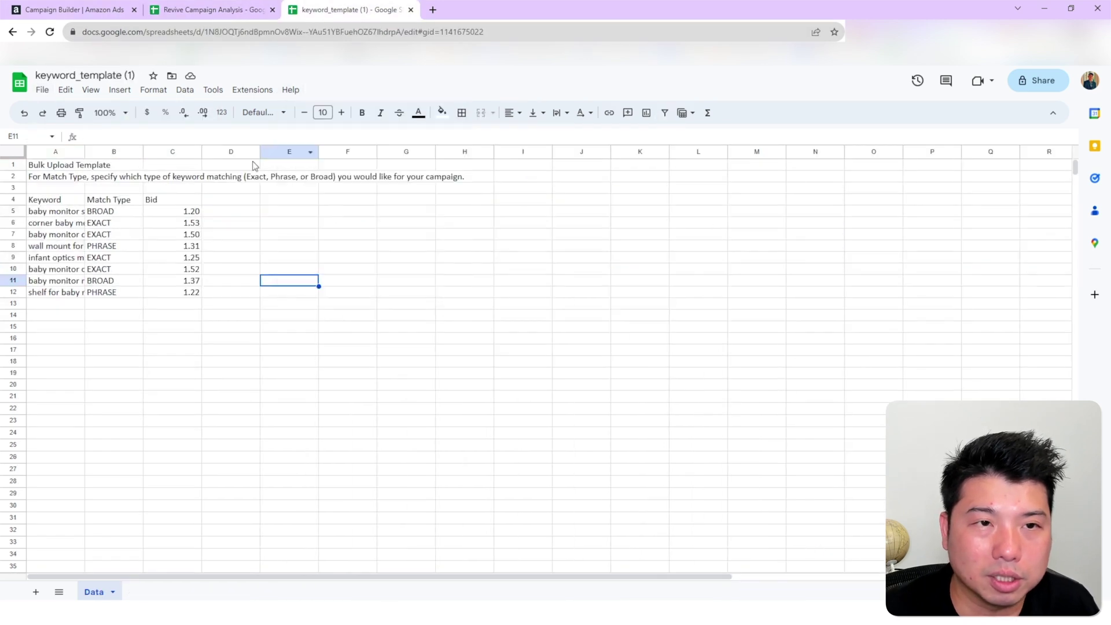
pyautogui.click(42, 90)
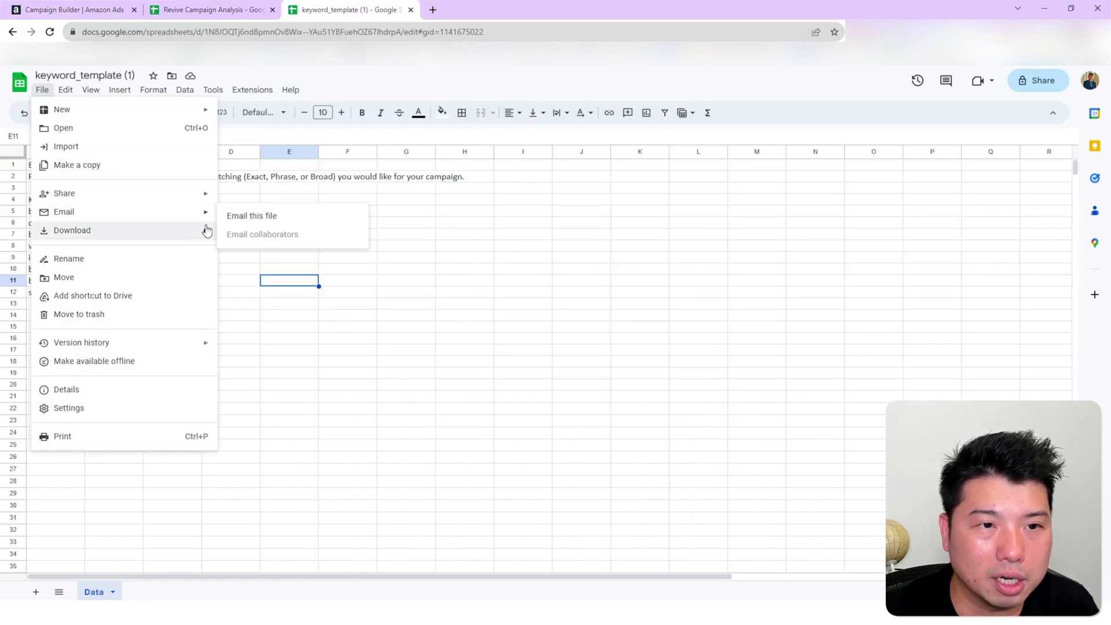
pyautogui.moveTo(200, 230)
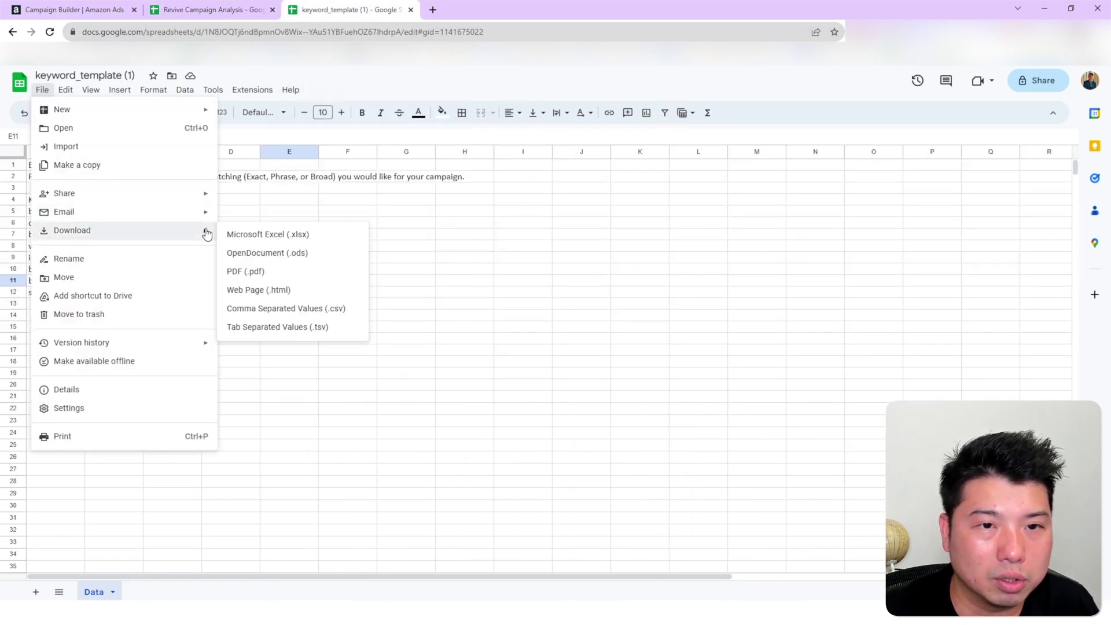
pyautogui.click(289, 238)
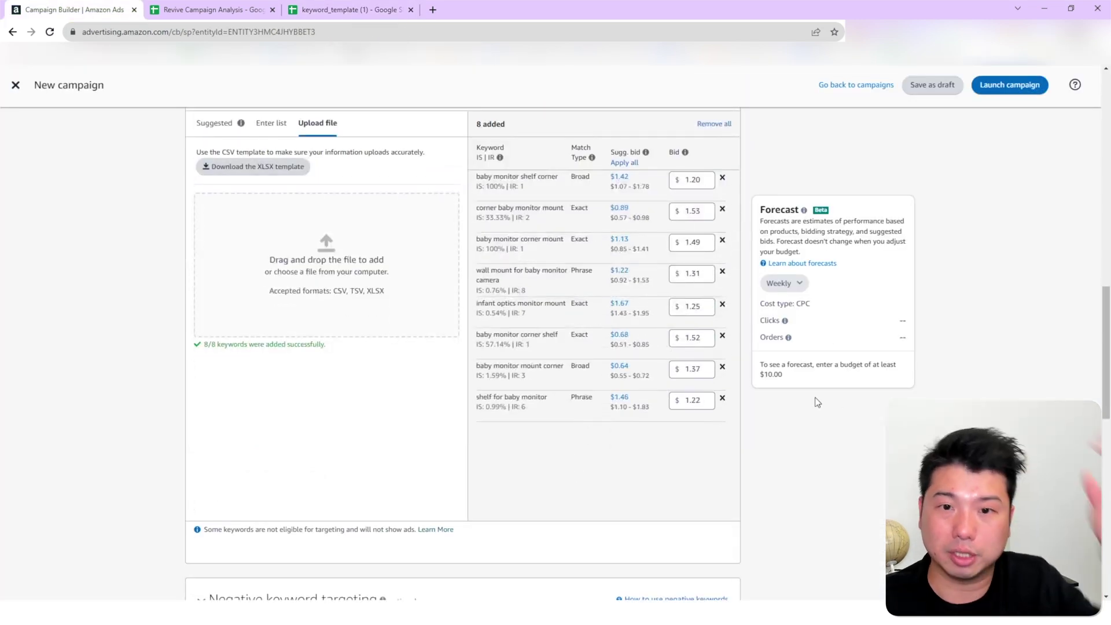
# In the Amazon Ads campaign builder, set the campaign bidding strategy to Fixed bids and expand the bid adjustments by placement
pyautogui.scroll(-8, 221, 303)
pyautogui.click(202, 325)
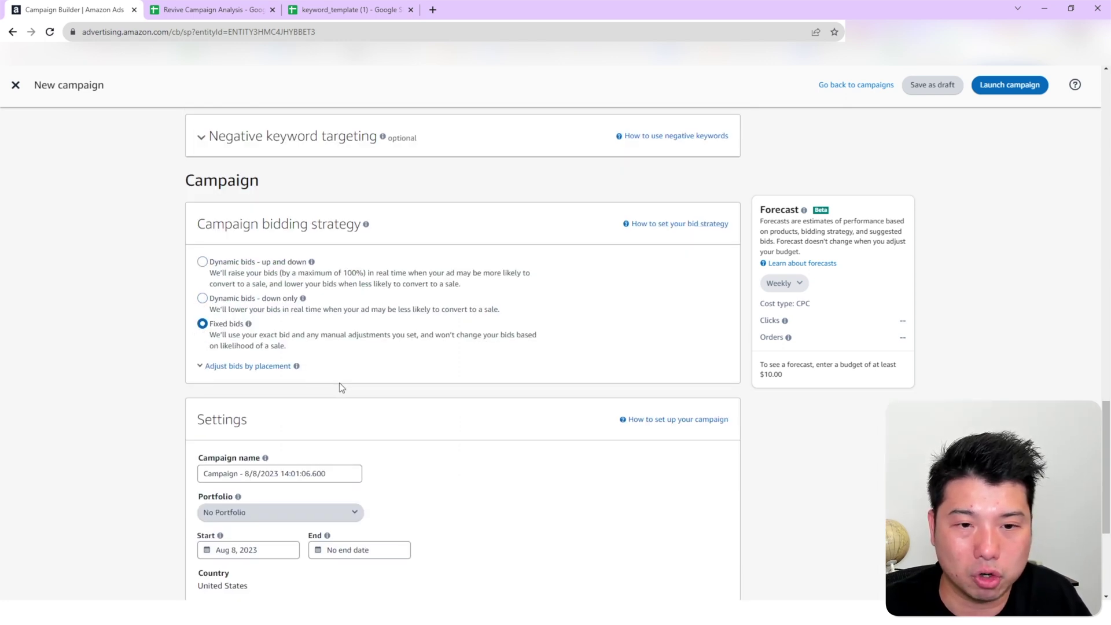
pyautogui.scroll(-2, 342, 358)
pyautogui.moveTo(341, 359); pyautogui.dragTo(155, 355)
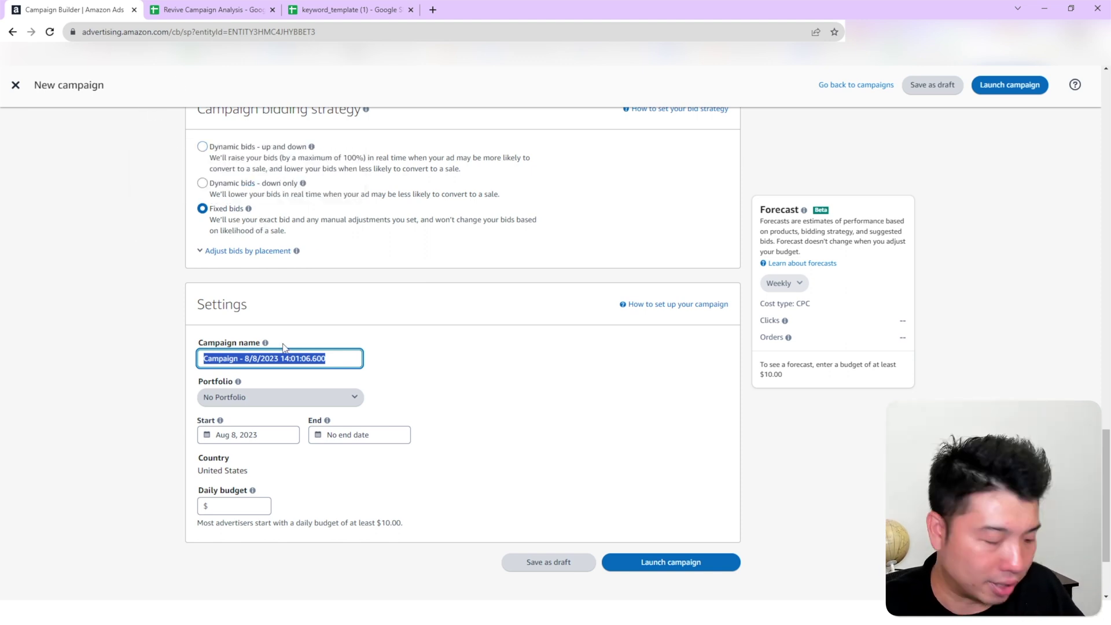
pyautogui.click(251, 251)
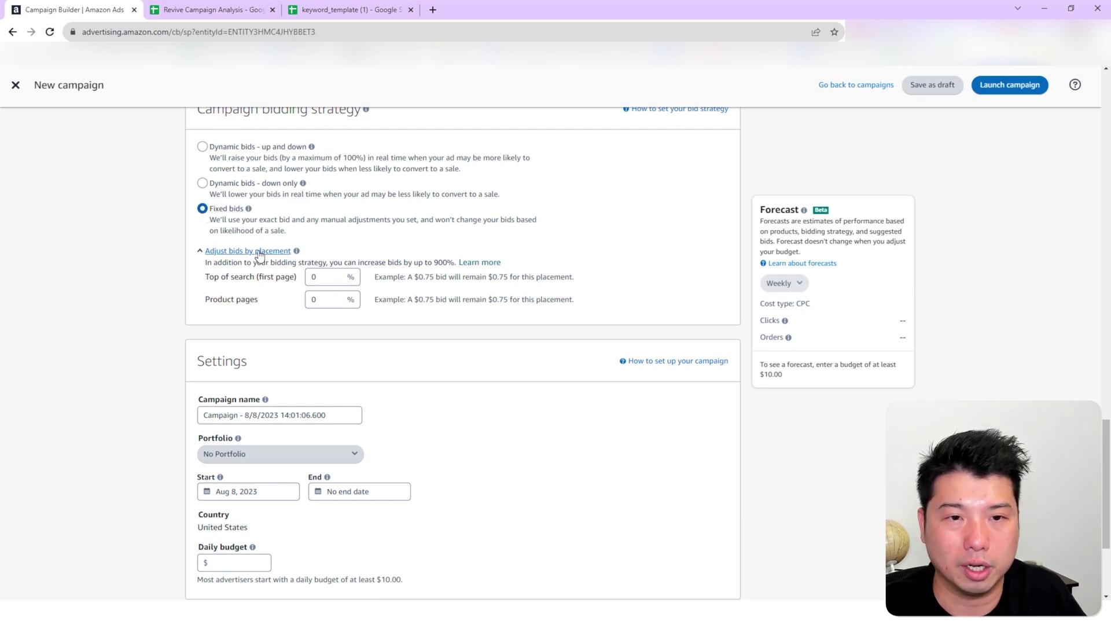
# Name the campaign US_Baby_Monitor_Mount_SP_KW_B07M77K2L2_revive and assign it to the portfolio US_Baby_Monitor_Mount_B07M77K2L2
pyautogui.scroll(-2, 340, 363)
pyautogui.tripleClick(255, 298)
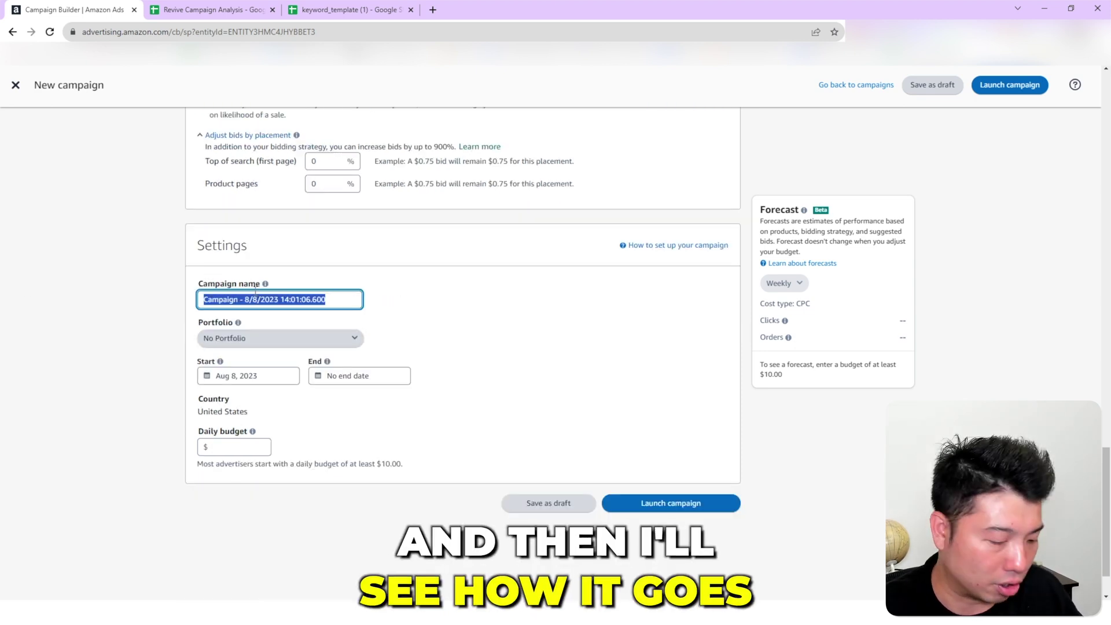
pyautogui.hotkey('ctrl', 'v')
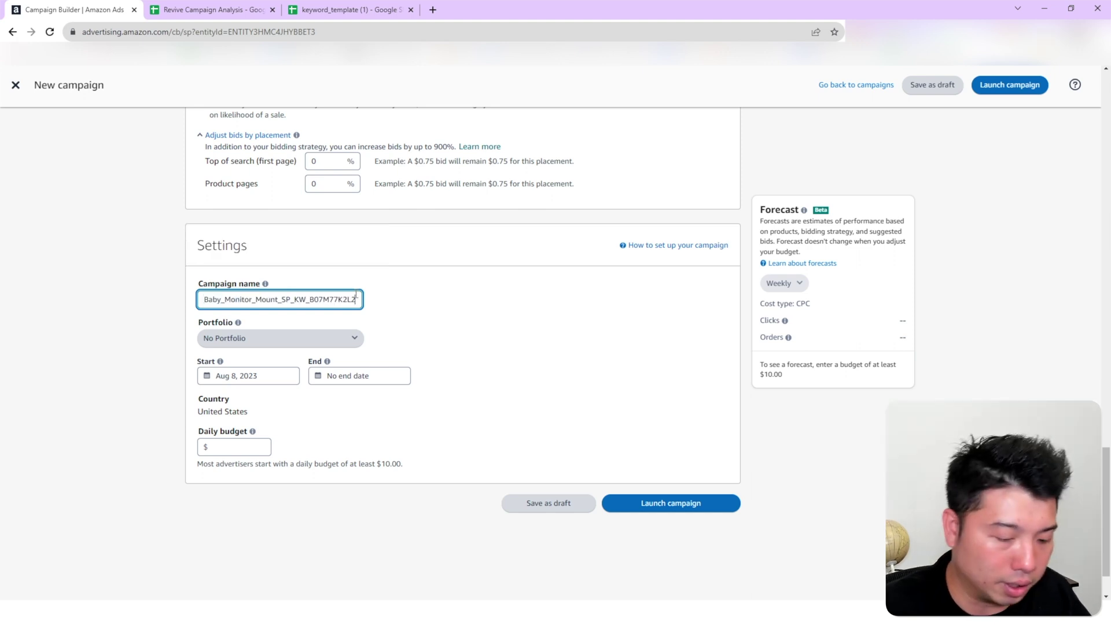
pyautogui.write('revive')
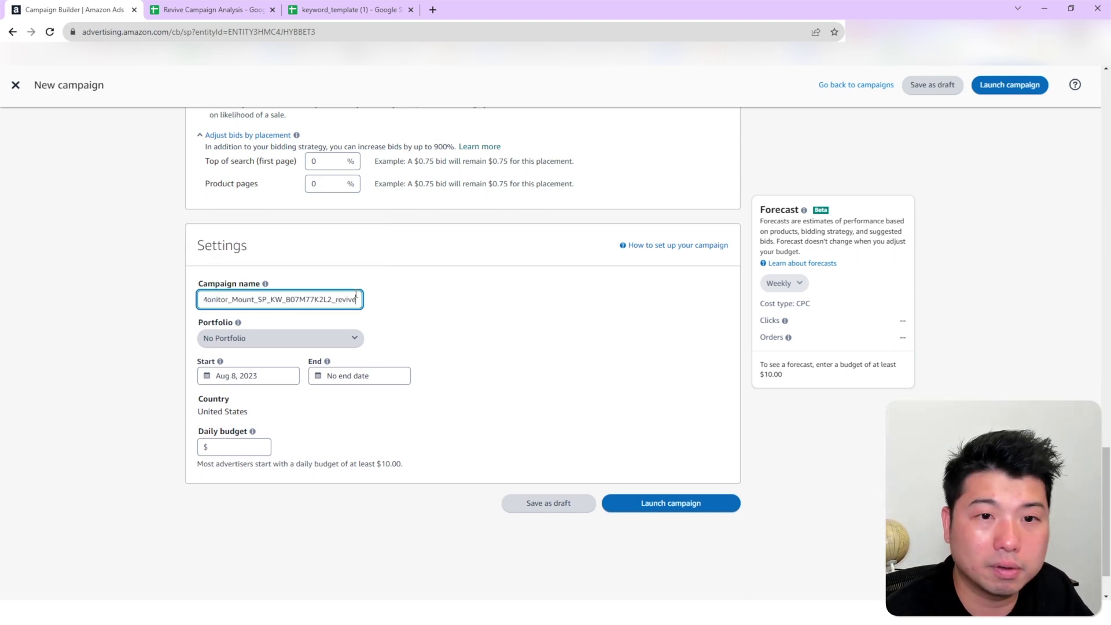
pyautogui.click(322, 342)
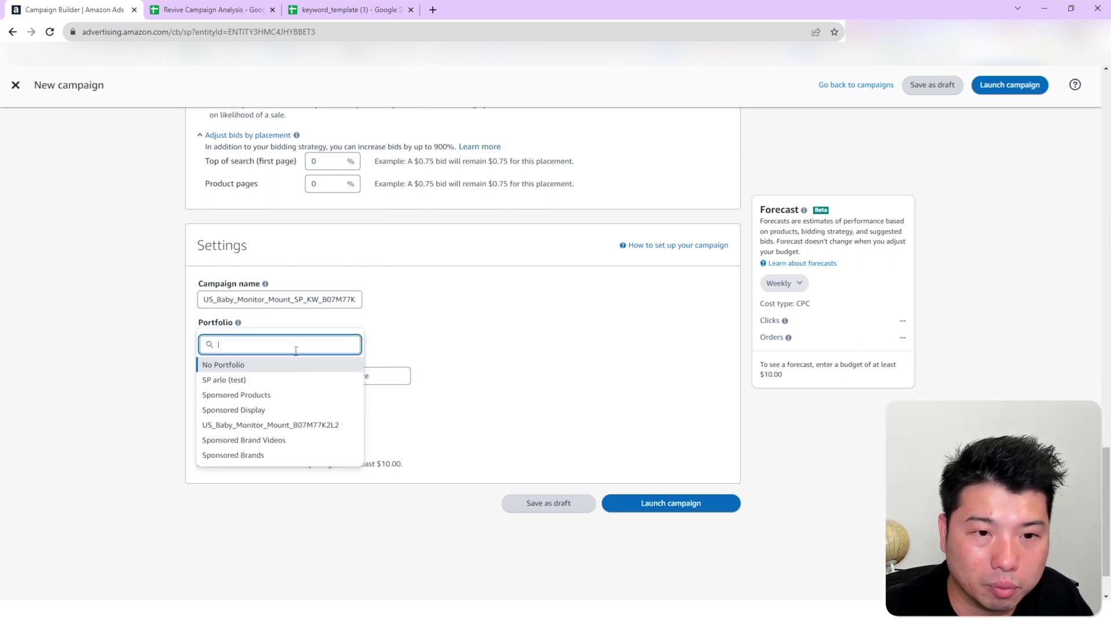
pyautogui.click(315, 426)
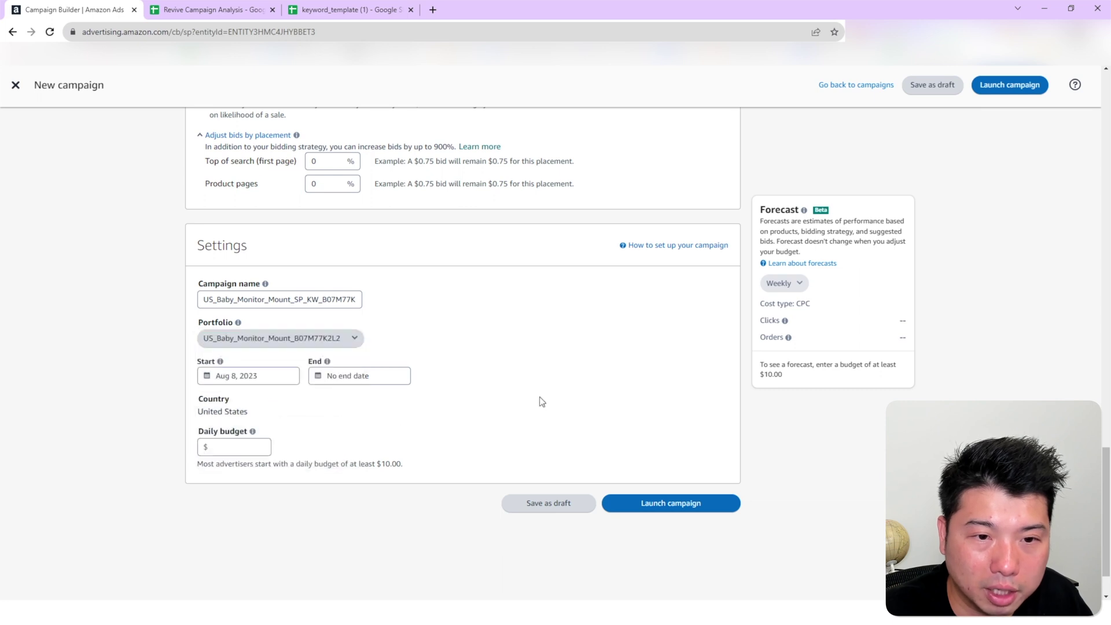
# Set the campaign's daily budget to $10 and look over the campaign settings
pyautogui.click(255, 446)
pyautogui.write('1')
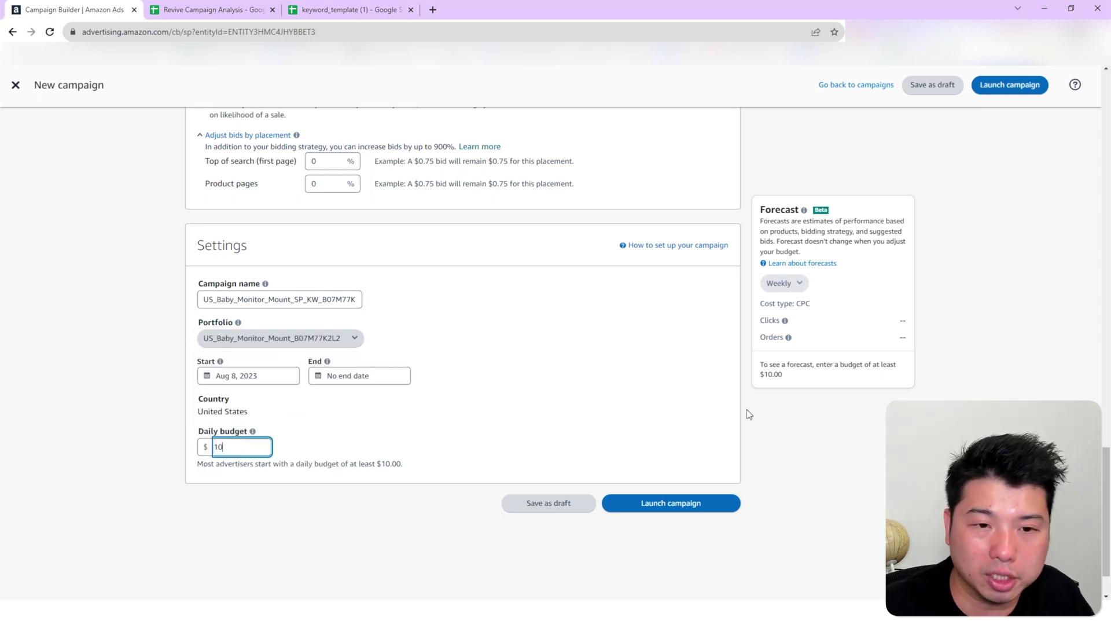
pyautogui.write('0')
pyautogui.click(679, 390)
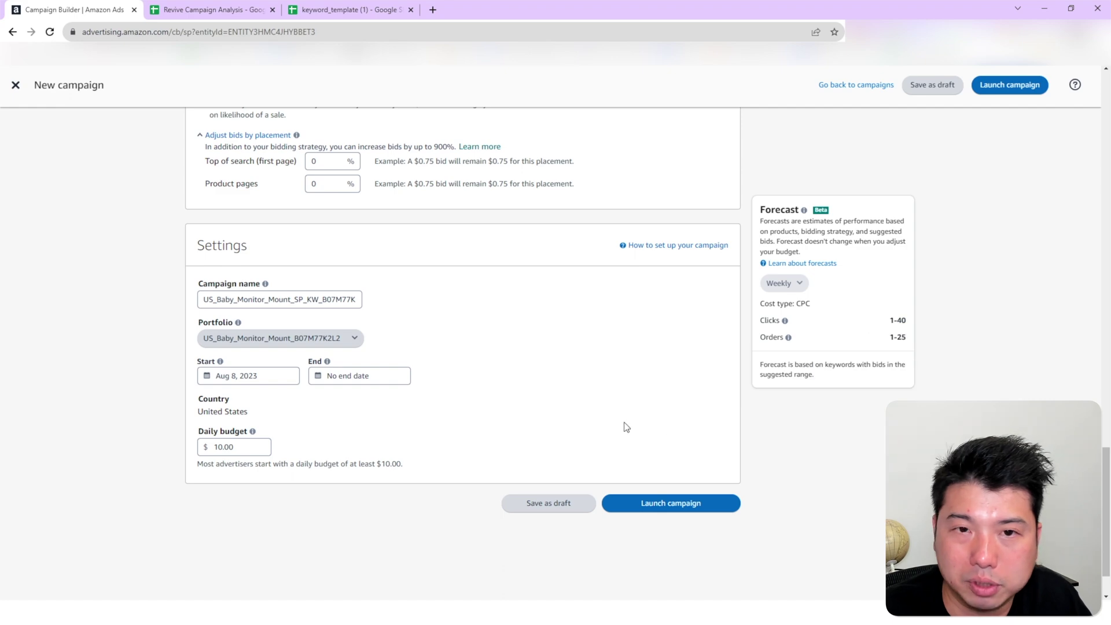
pyautogui.scroll(2, 624, 427)
pyautogui.scroll(4, 623, 427)
pyautogui.scroll(-7, 615, 422)
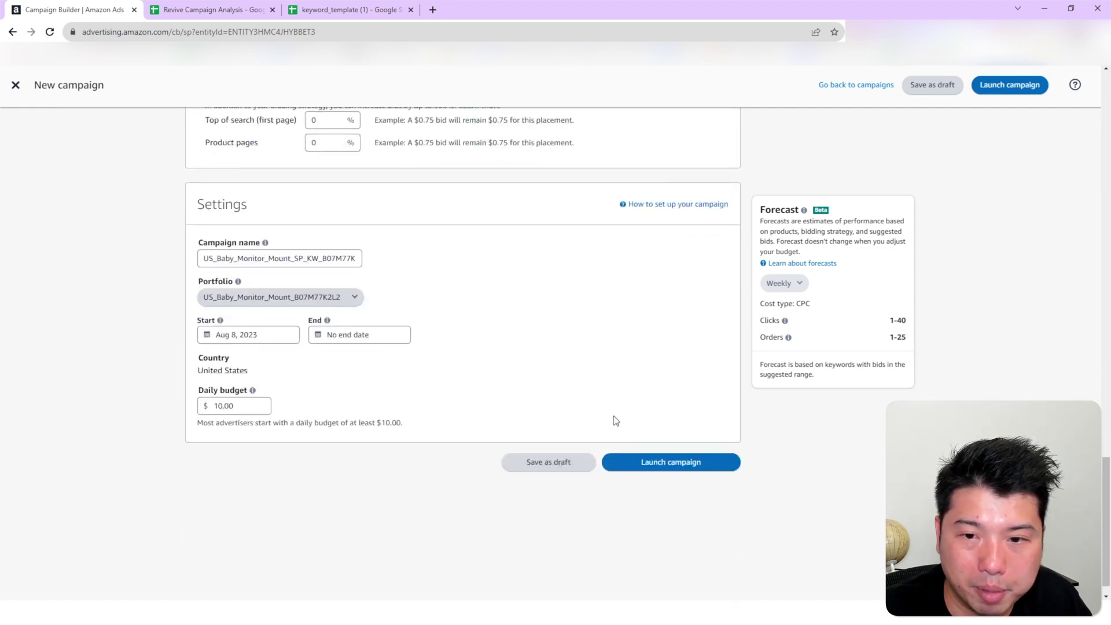
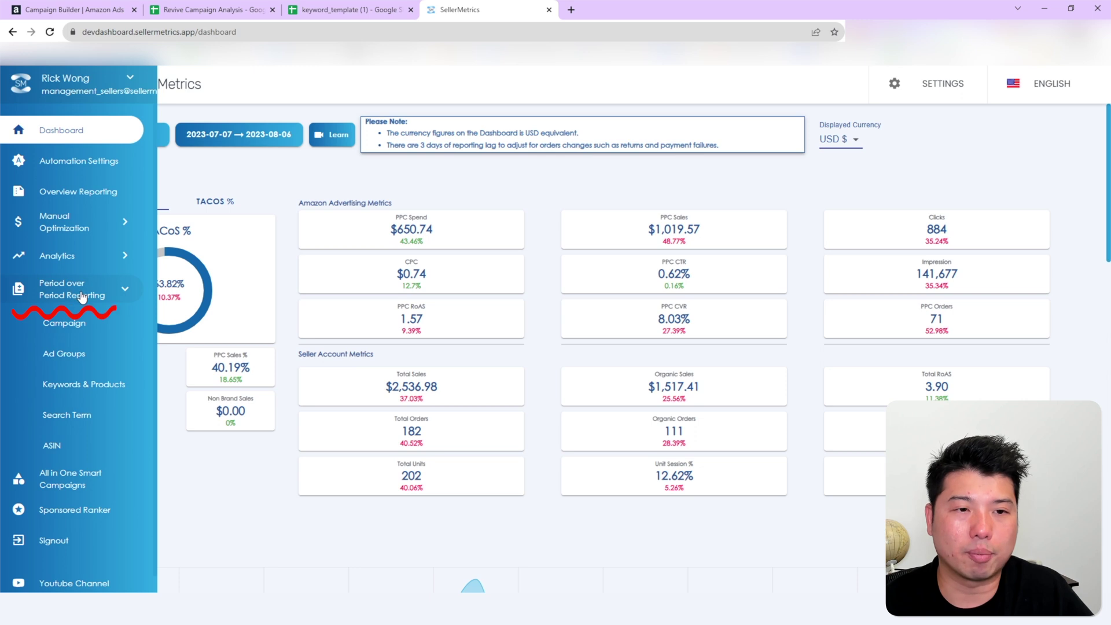
# In SellerMetrics, open the period-over-period Keywords & Products report and sort it by Δ Orders with the largest declines first
pyautogui.click(101, 384)
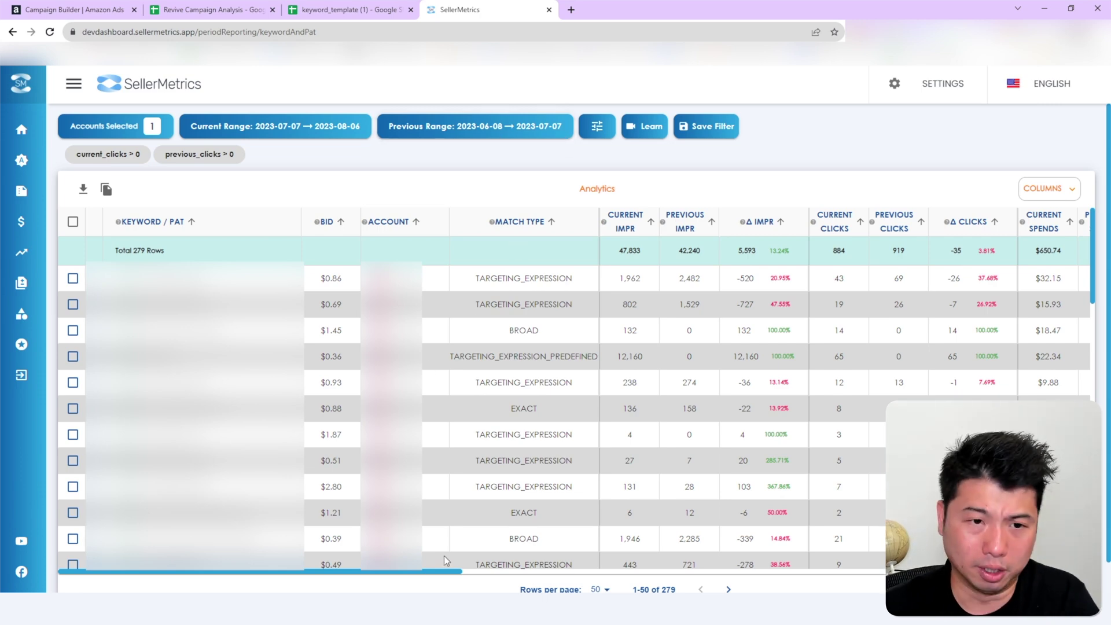
pyautogui.moveTo(433, 577); pyautogui.dragTo(646, 564)
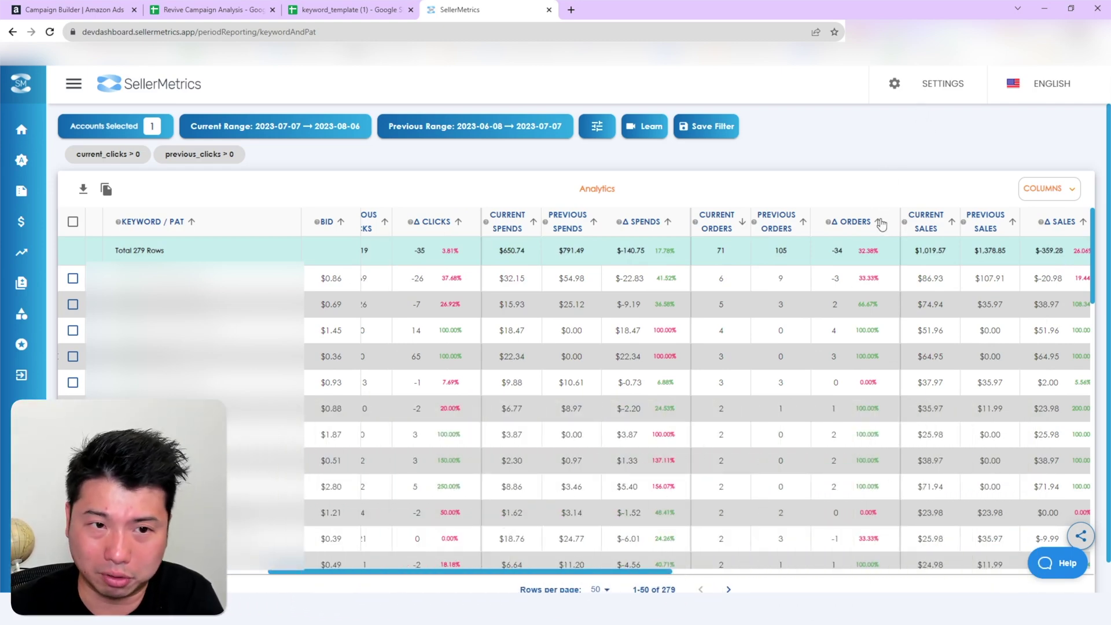
pyautogui.click(879, 223)
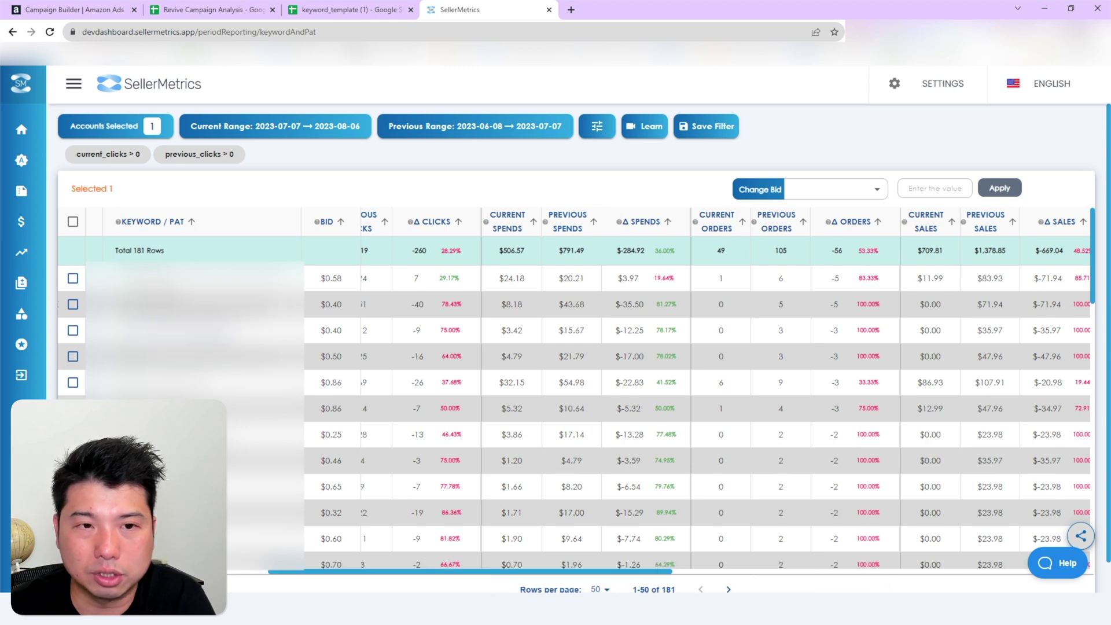
# Compare the first listed keyword's bid with its current and previous CPC
pyautogui.doubleClick(342, 276)
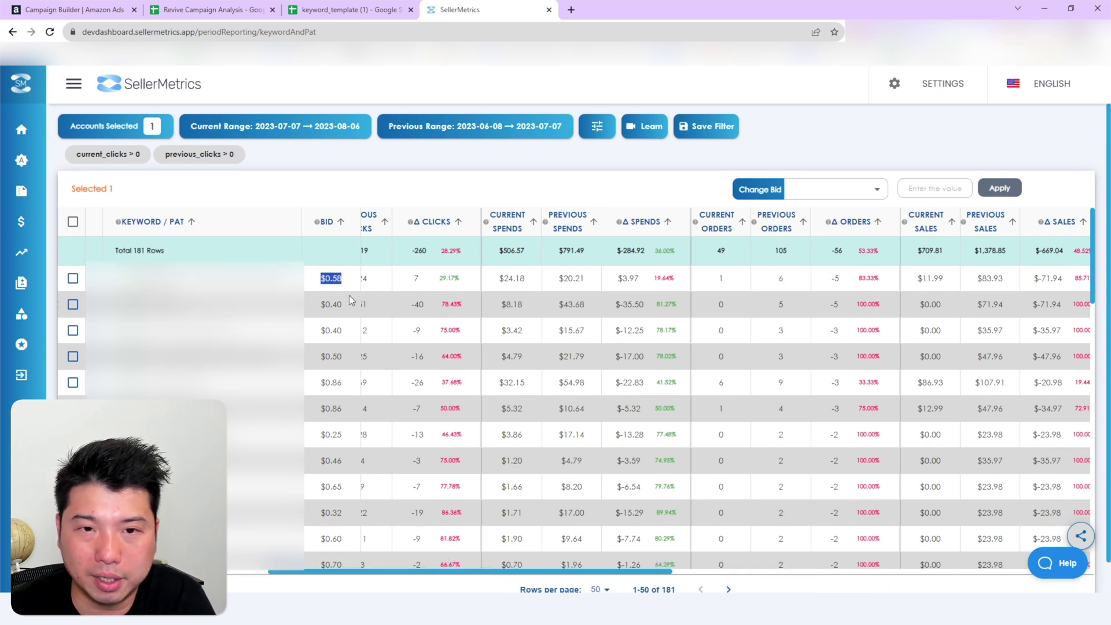
pyautogui.moveTo(566, 574); pyautogui.dragTo(753, 534)
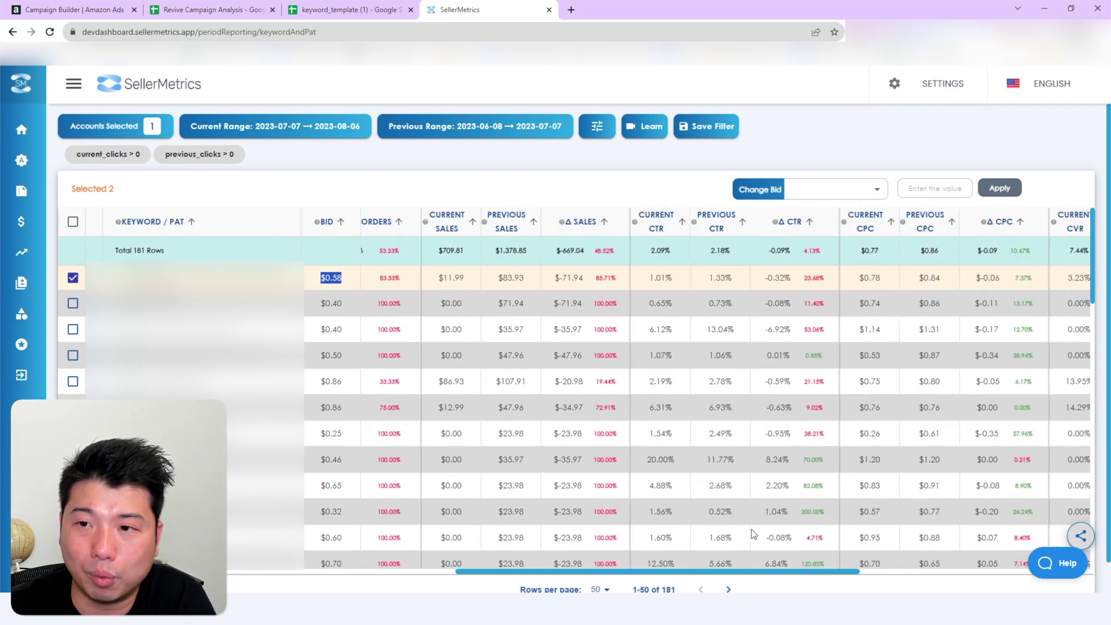
pyautogui.click(946, 277)
pyautogui.click(942, 284)
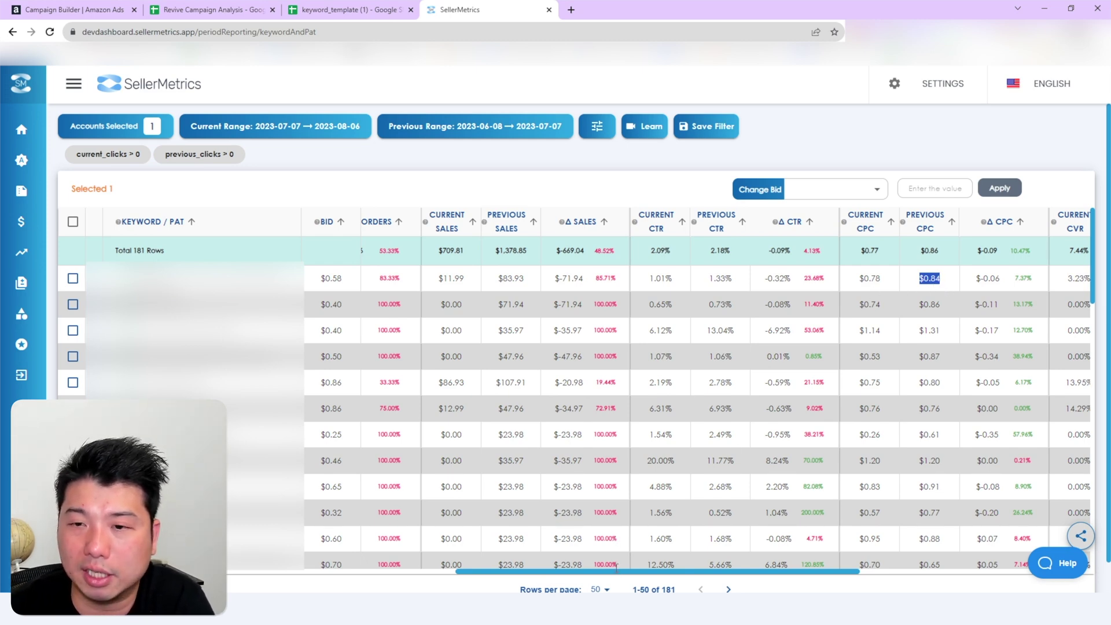
pyautogui.moveTo(617, 575); pyautogui.dragTo(586, 546)
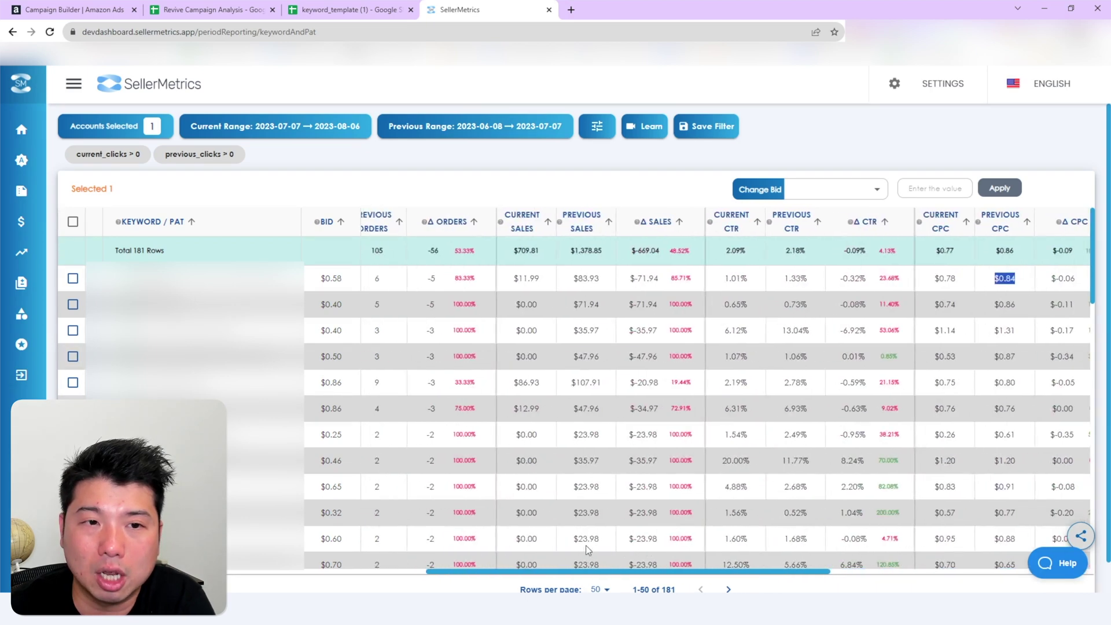
# Select the first listed keyword and apply Change Bid to Previous CPC to it
pyautogui.click(74, 278)
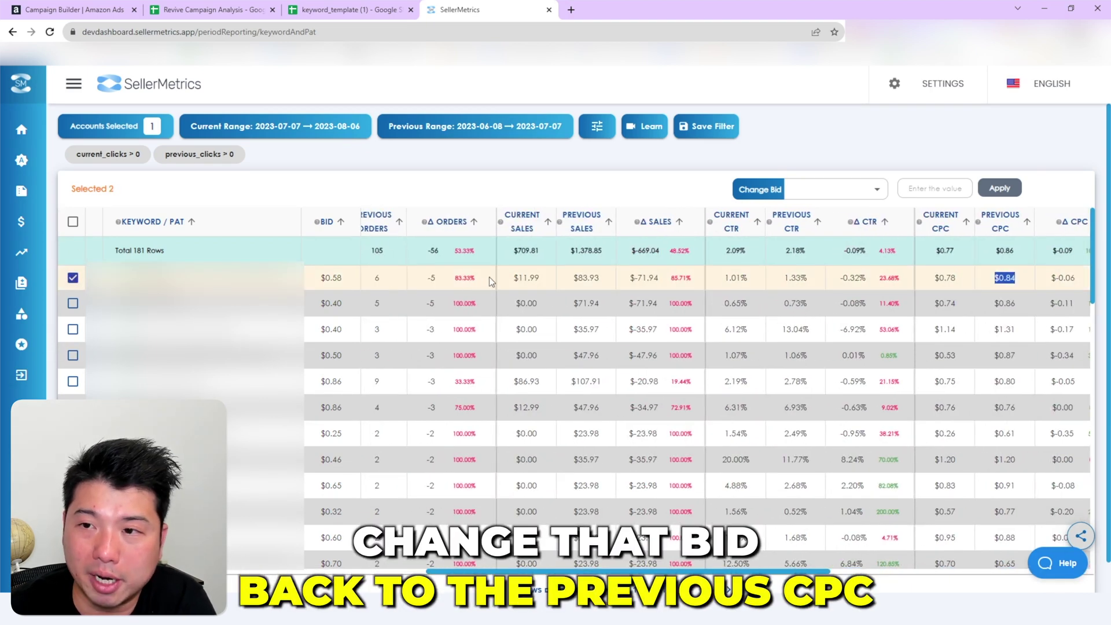
pyautogui.click(857, 195)
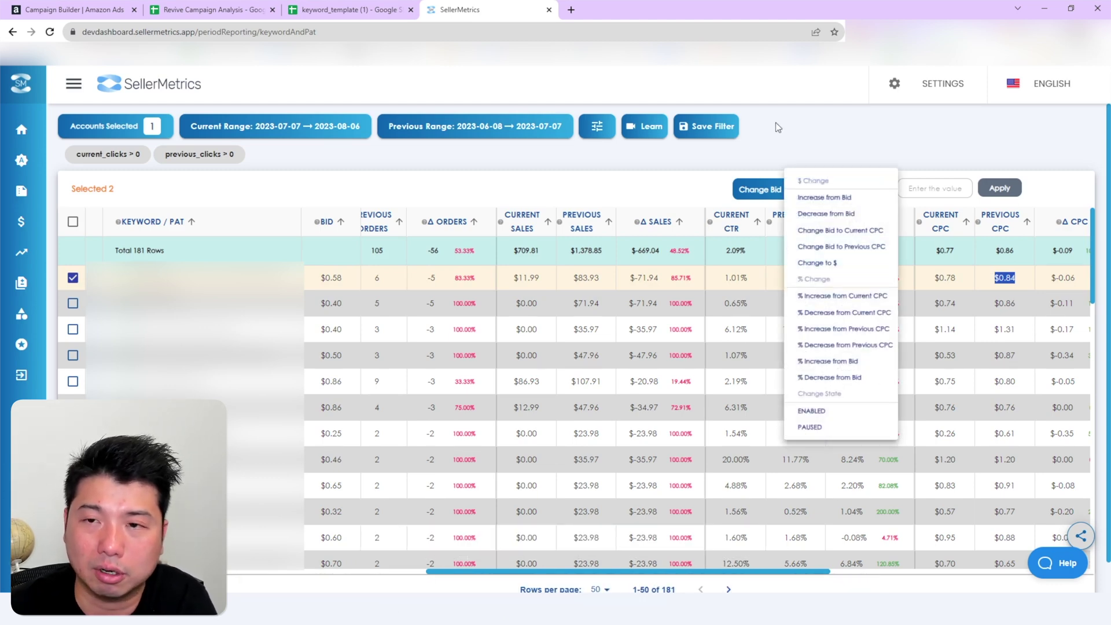
pyautogui.click(853, 247)
pyautogui.click(1011, 186)
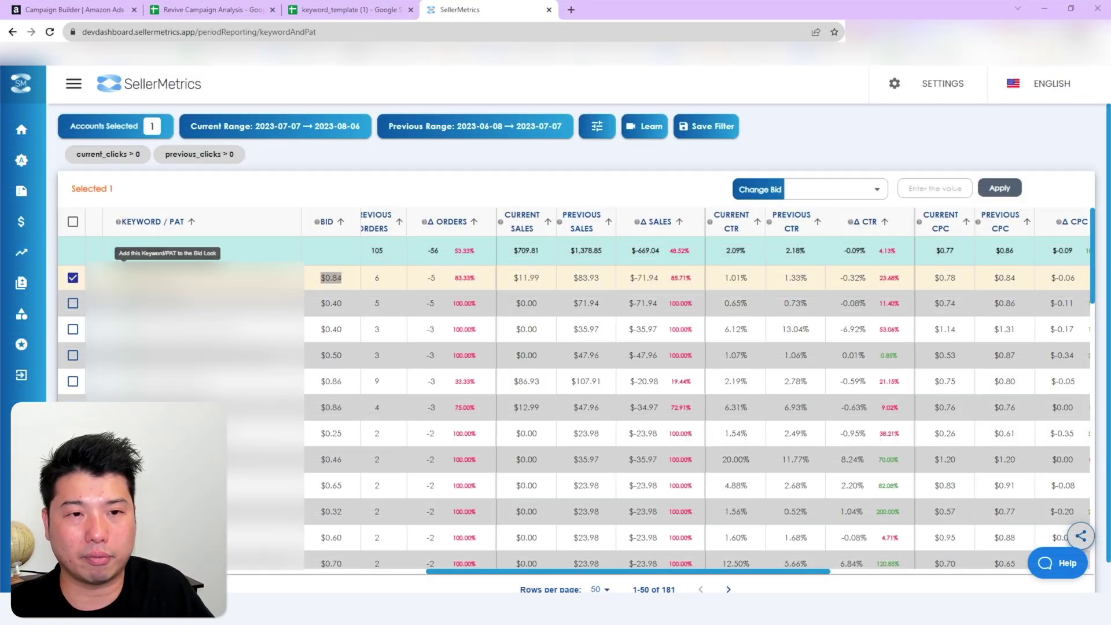
# Open Amazon.com in a new browser tab and search for "hello baby camera mounting bracket with screw"
pyautogui.click(572, 9)
pyautogui.write('ama')
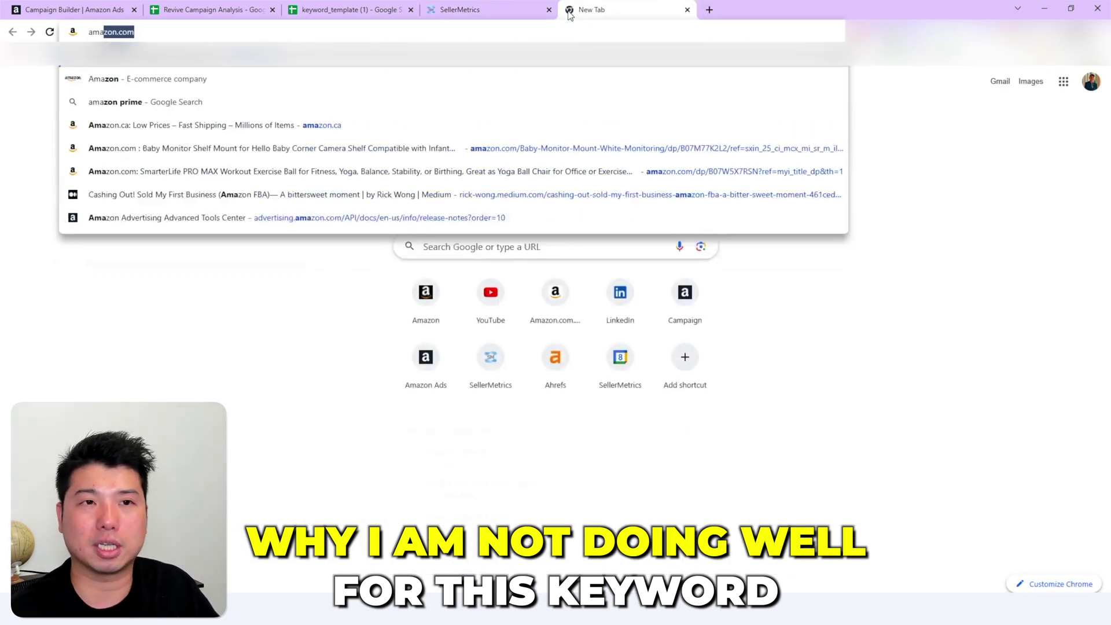
pyautogui.press('Return')
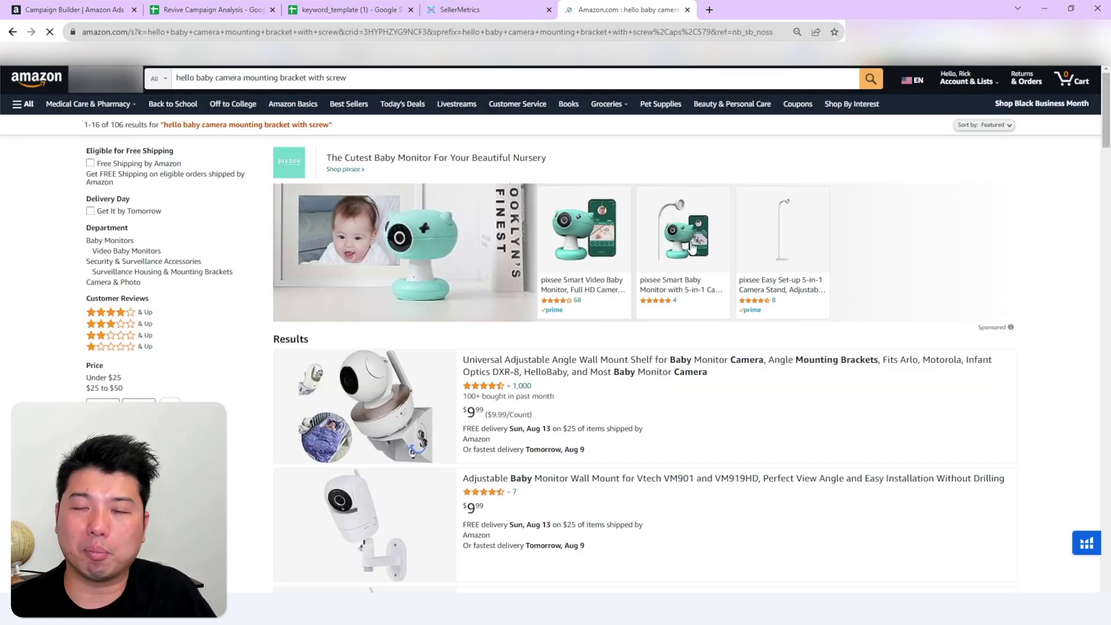
# Examine the sponsored and organic listings on the first page of Amazon results for the baby camera mounting bracket keyword
pyautogui.scroll(-5, 640, 191)
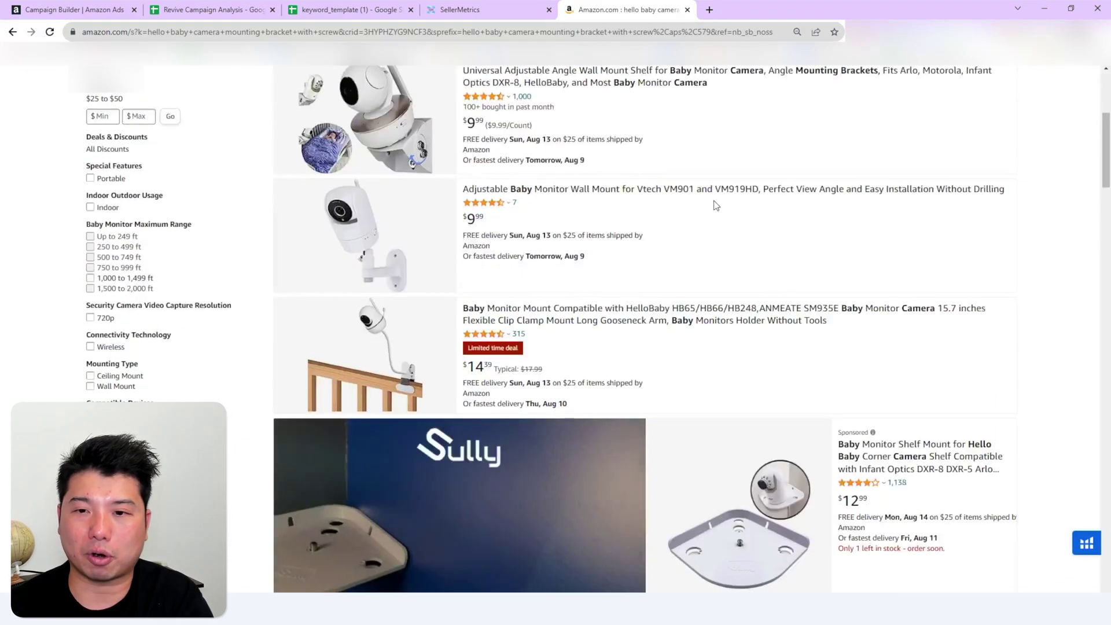
pyautogui.scroll(-12, 718, 206)
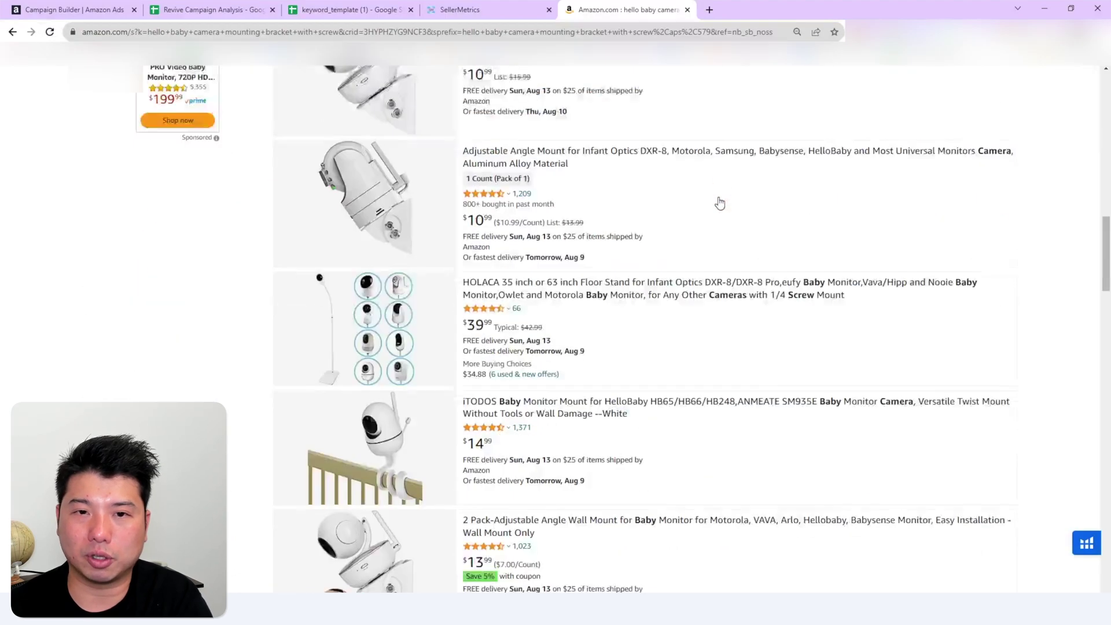
pyautogui.scroll(5, 913, 154)
pyautogui.scroll(-3, 860, 187)
pyautogui.scroll(-20, 741, 241)
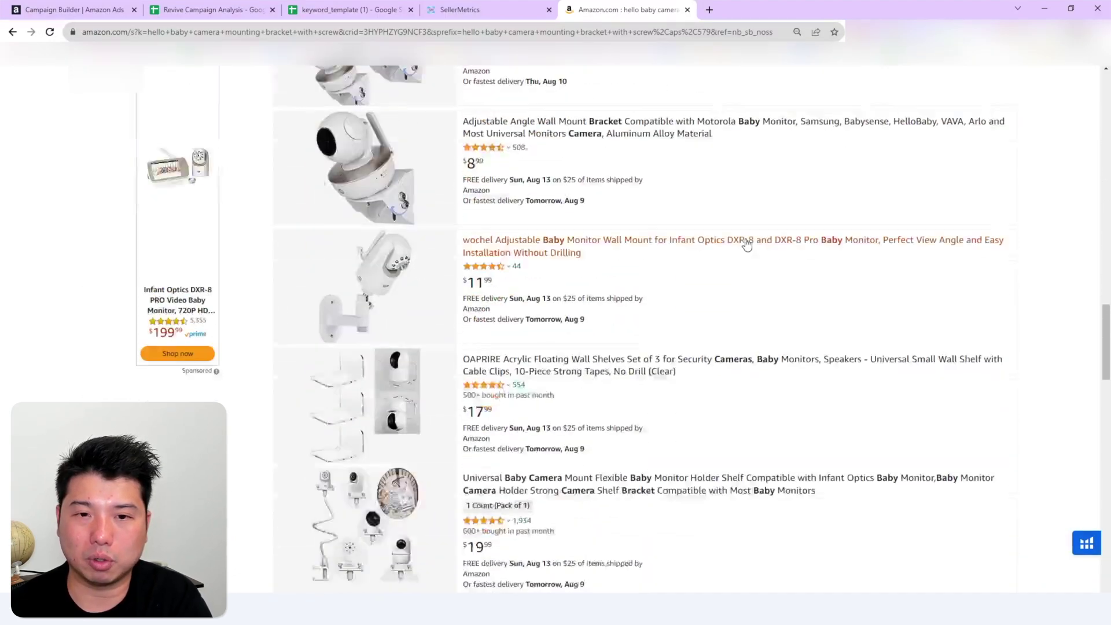
pyautogui.scroll(-5, 749, 243)
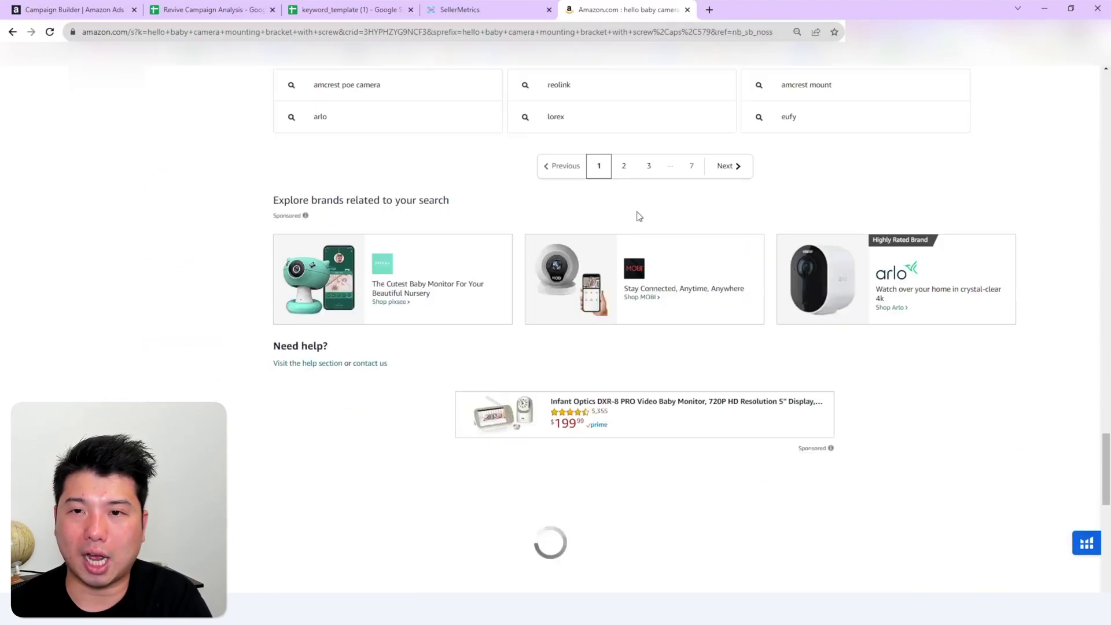
# Open page 2 of the Amazon search results and examine its sponsored and organic listings
pyautogui.click(625, 169)
pyautogui.scroll(-10, 630, 176)
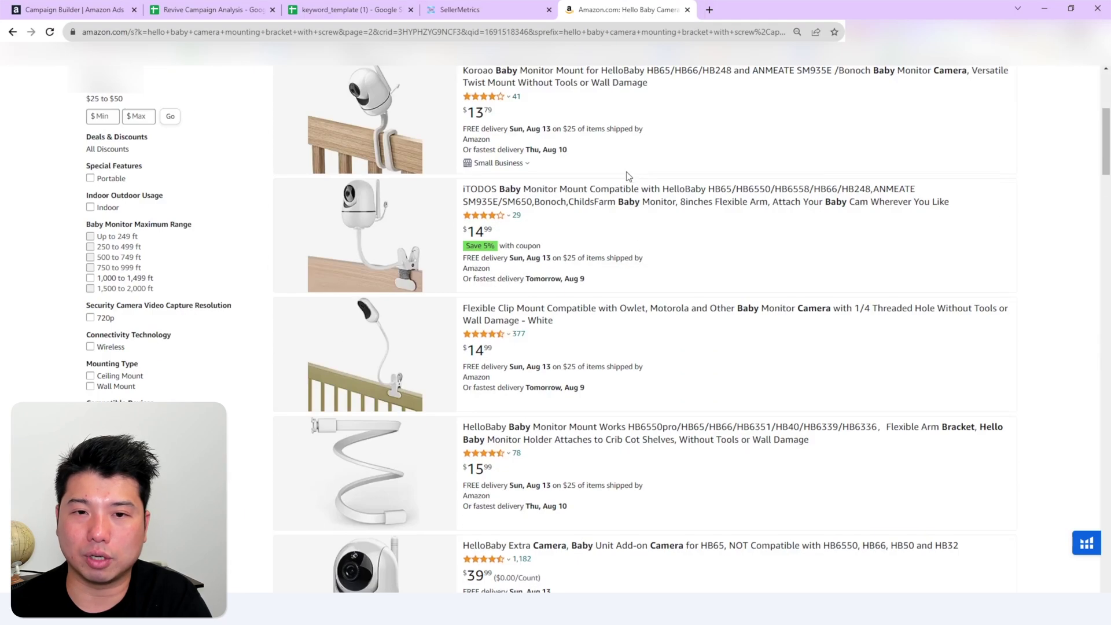
pyautogui.scroll(-5, 629, 175)
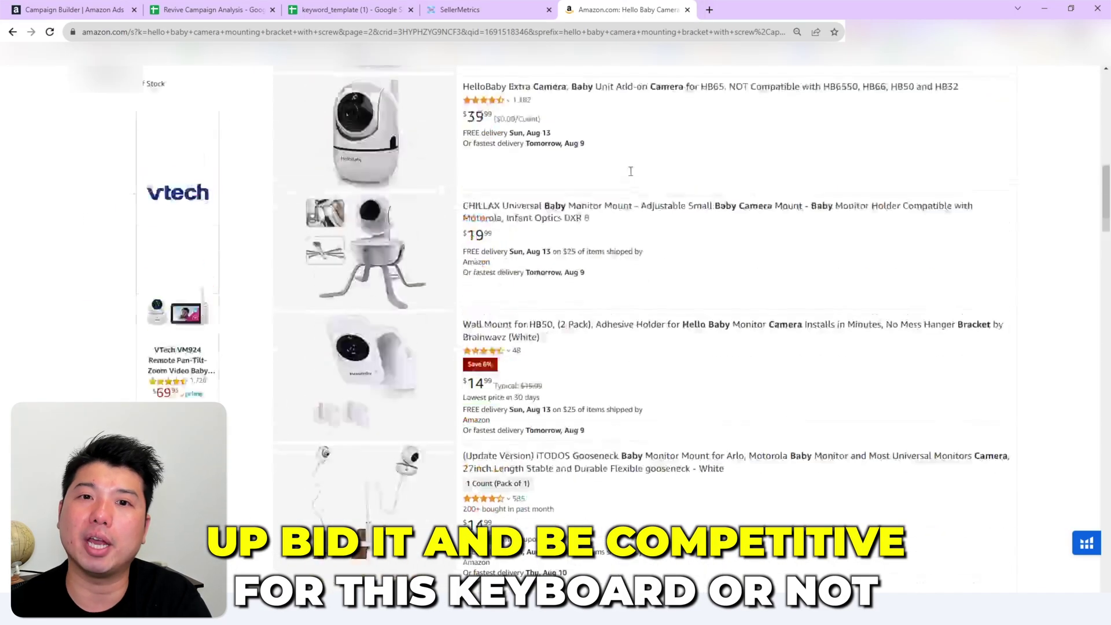
pyautogui.scroll(7, 640, 169)
pyautogui.scroll(9, 640, 168)
pyautogui.scroll(-20, 640, 168)
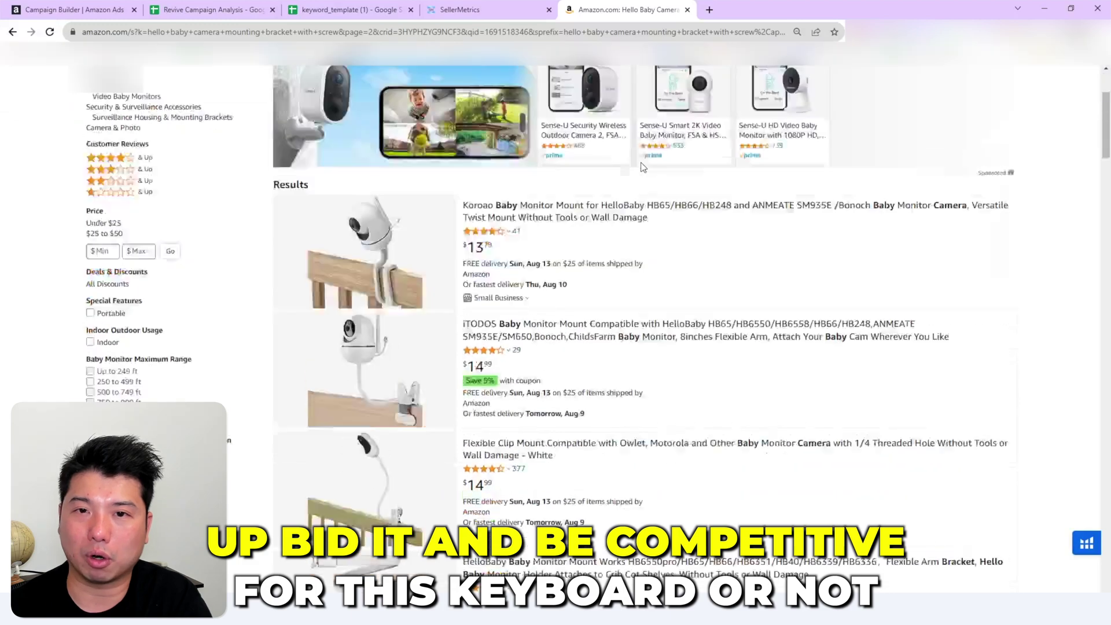
pyautogui.scroll(-5, 673, 299)
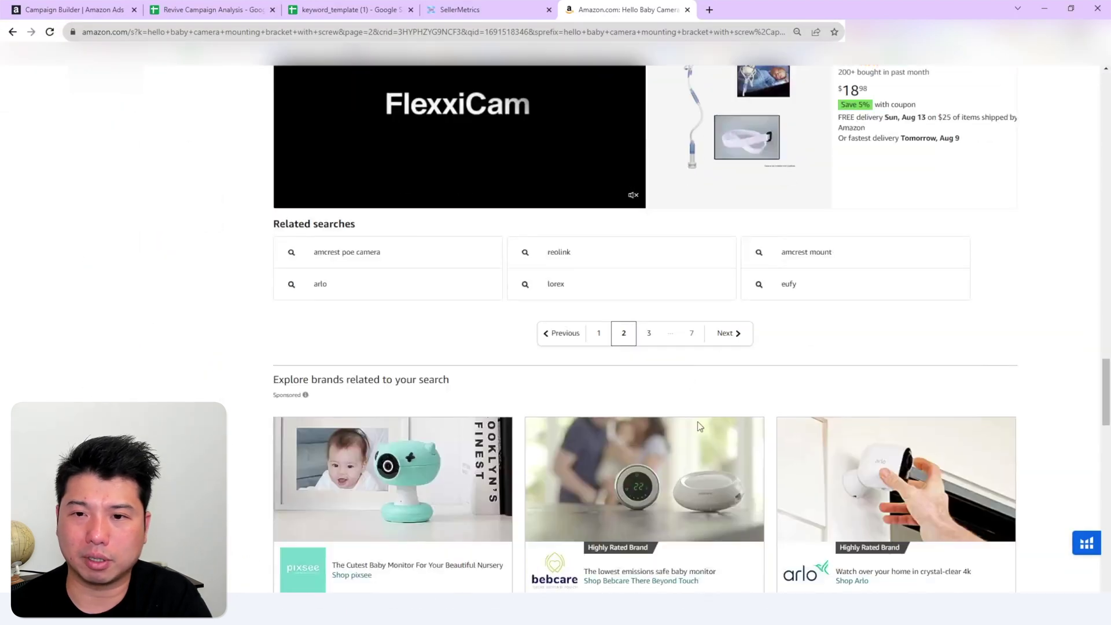
# Open page 3 of the Amazon search results and switch to the SellerMetrics keyword report
pyautogui.click(650, 331)
pyautogui.click(579, 146)
pyautogui.click(461, 10)
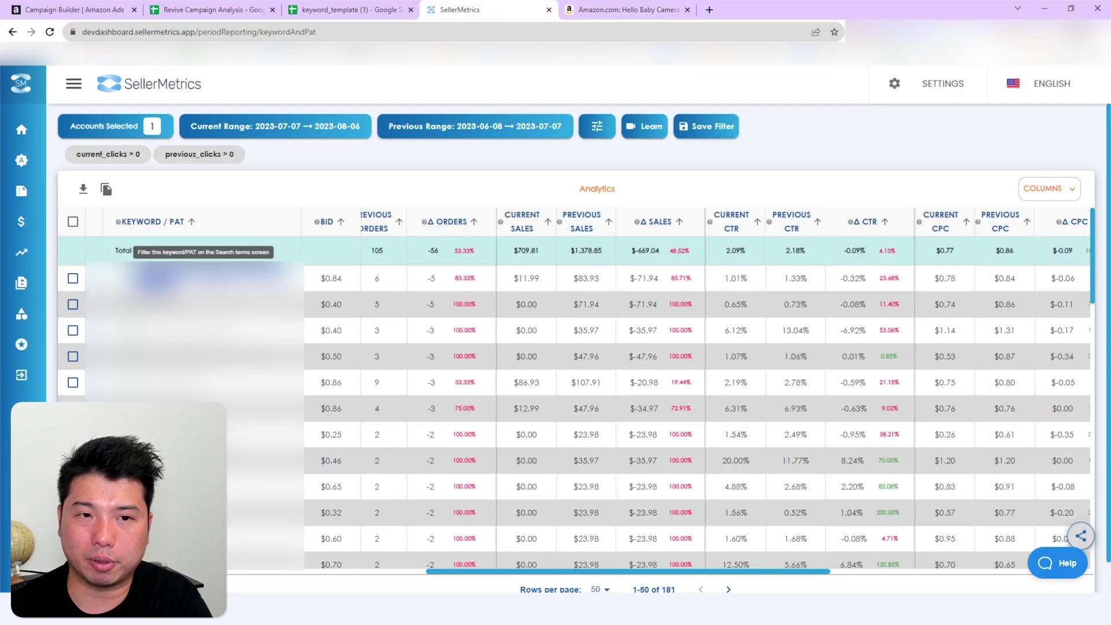
# Return to the Amazon search results, examine the competing bracket listings, and switch back to the SellerMetrics keyword report
pyautogui.click(629, 18)
pyautogui.scroll(-5, 786, 444)
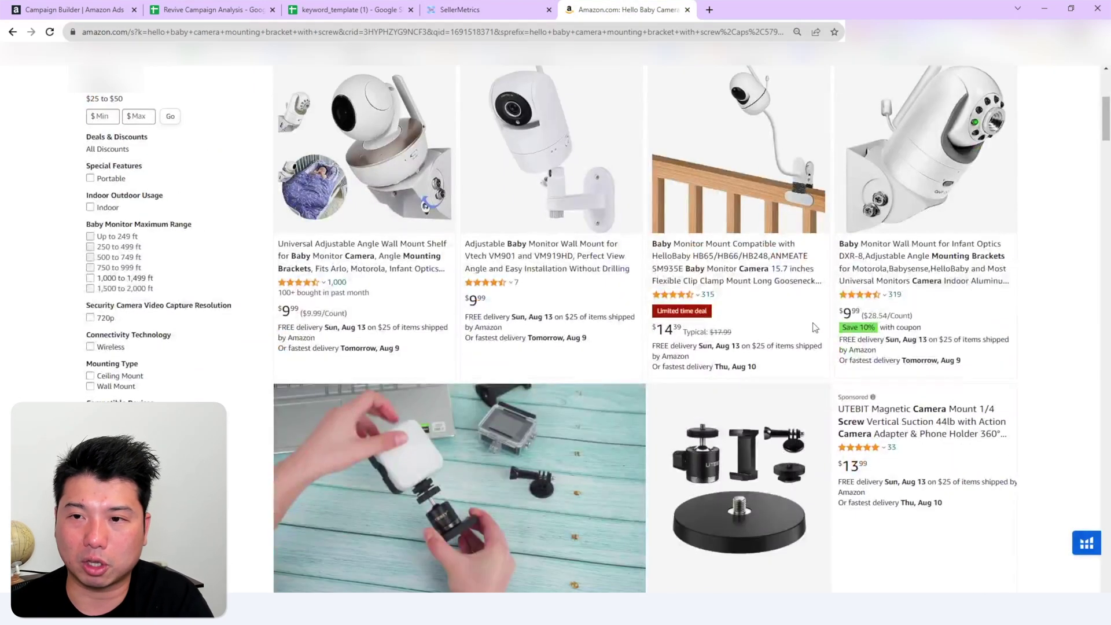
pyautogui.scroll(-10, 945, 300)
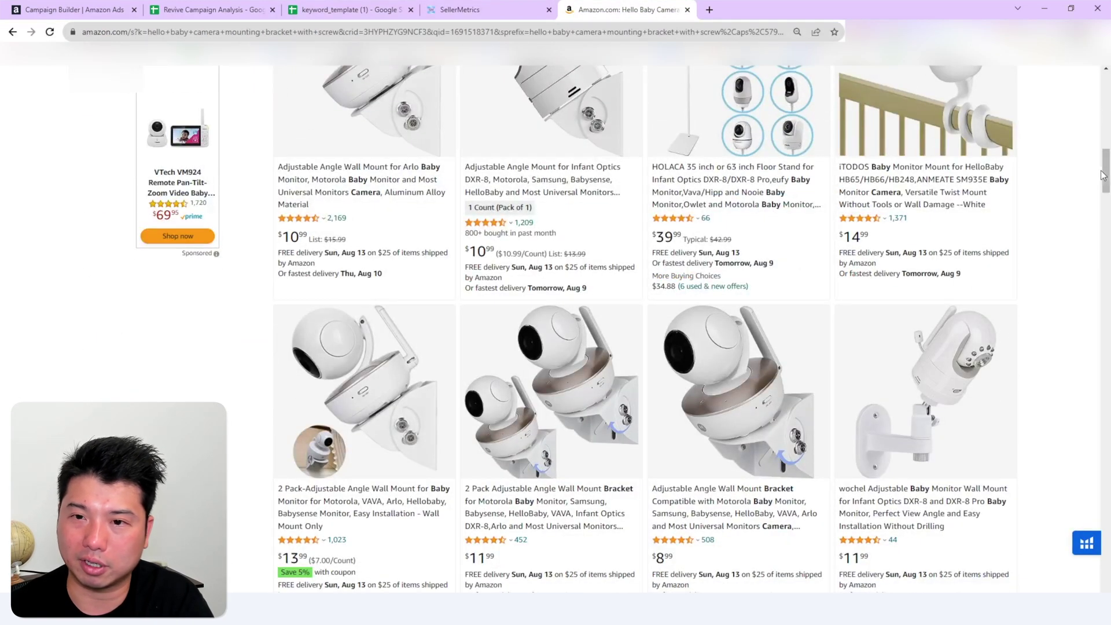
pyautogui.moveTo(1103, 176); pyautogui.dragTo(1100, 95)
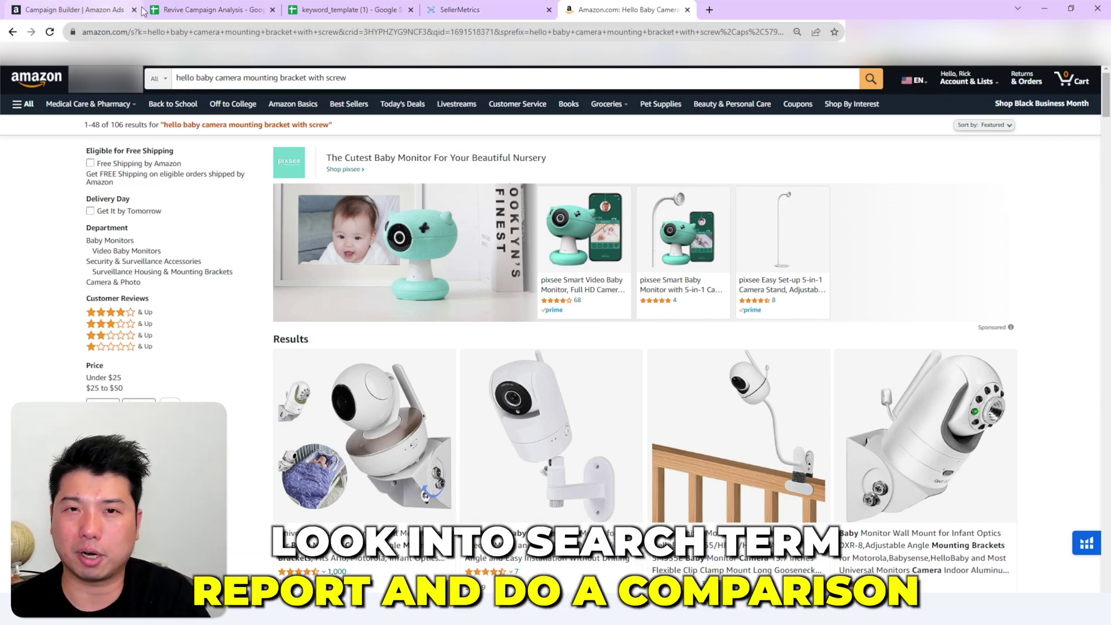
pyautogui.click(479, 6)
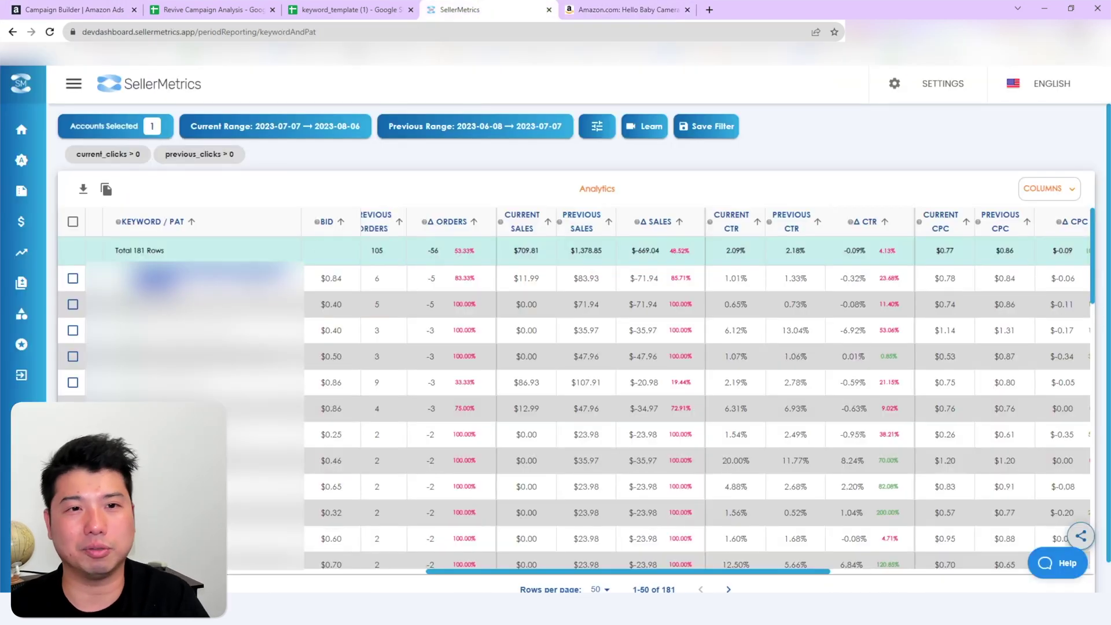